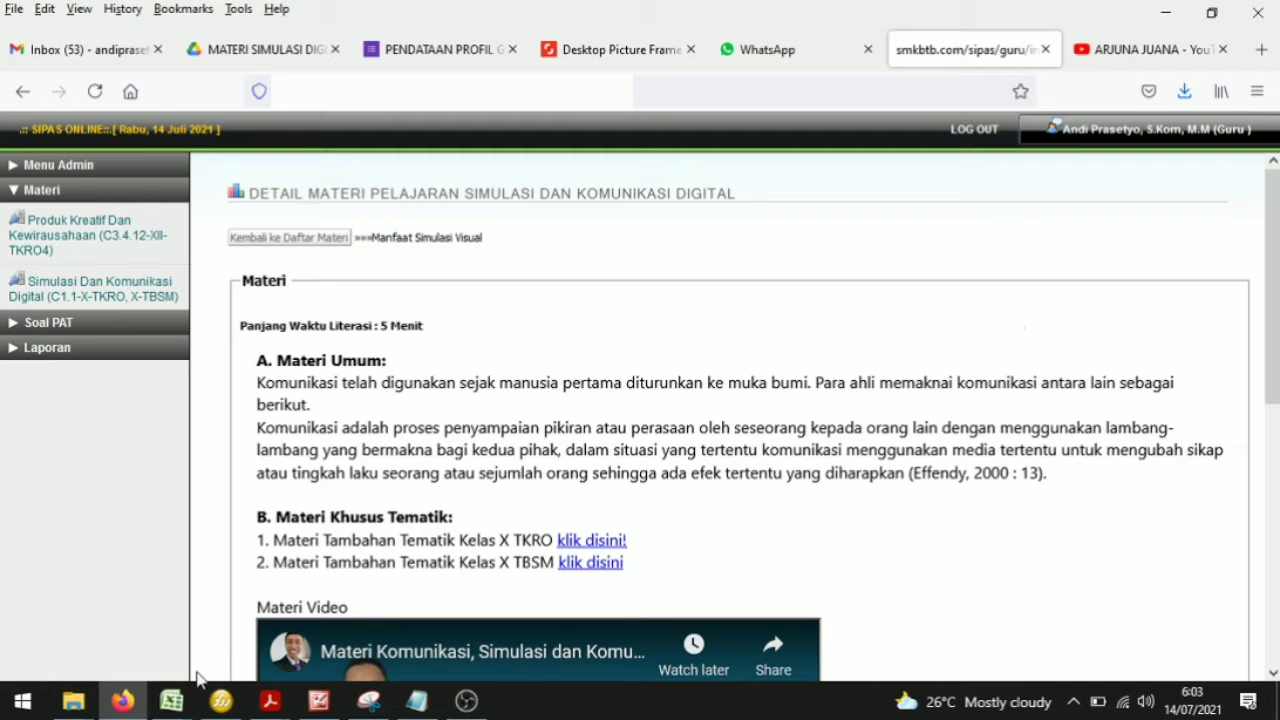
Step: Switch to the teacher list spreadsheet and rename the TE column header to TEI
mouse_move(172, 700)
left_click(279, 626)
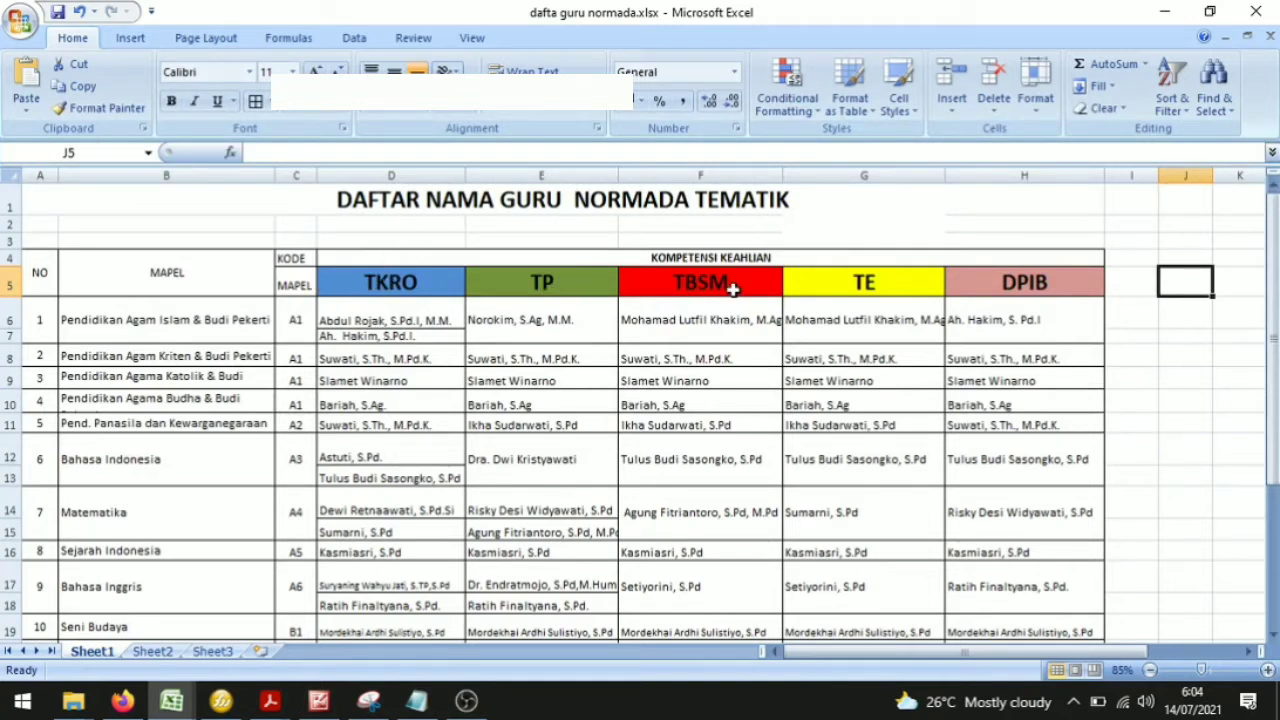
double_click(893, 280)
type("I")
left_click(1133, 306)
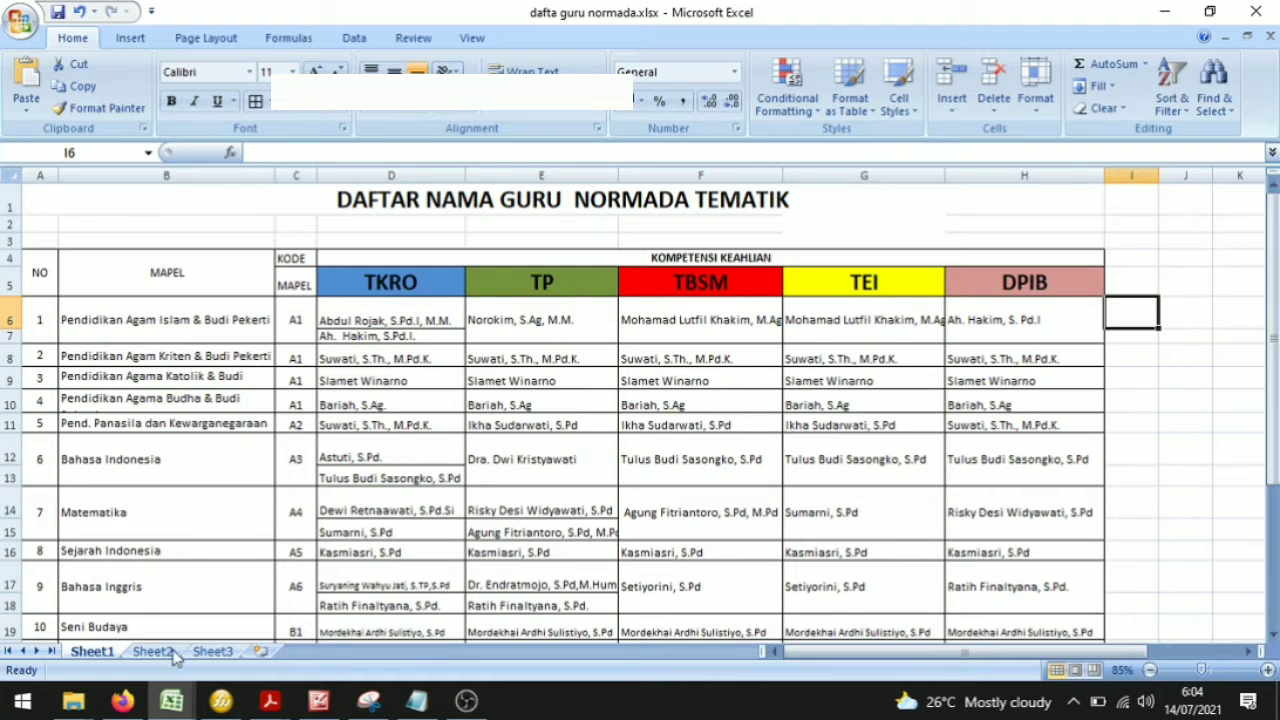
Step: Return to the browser and open the material list for Simulasi Dan Komunikasi Digital
left_click(122, 702)
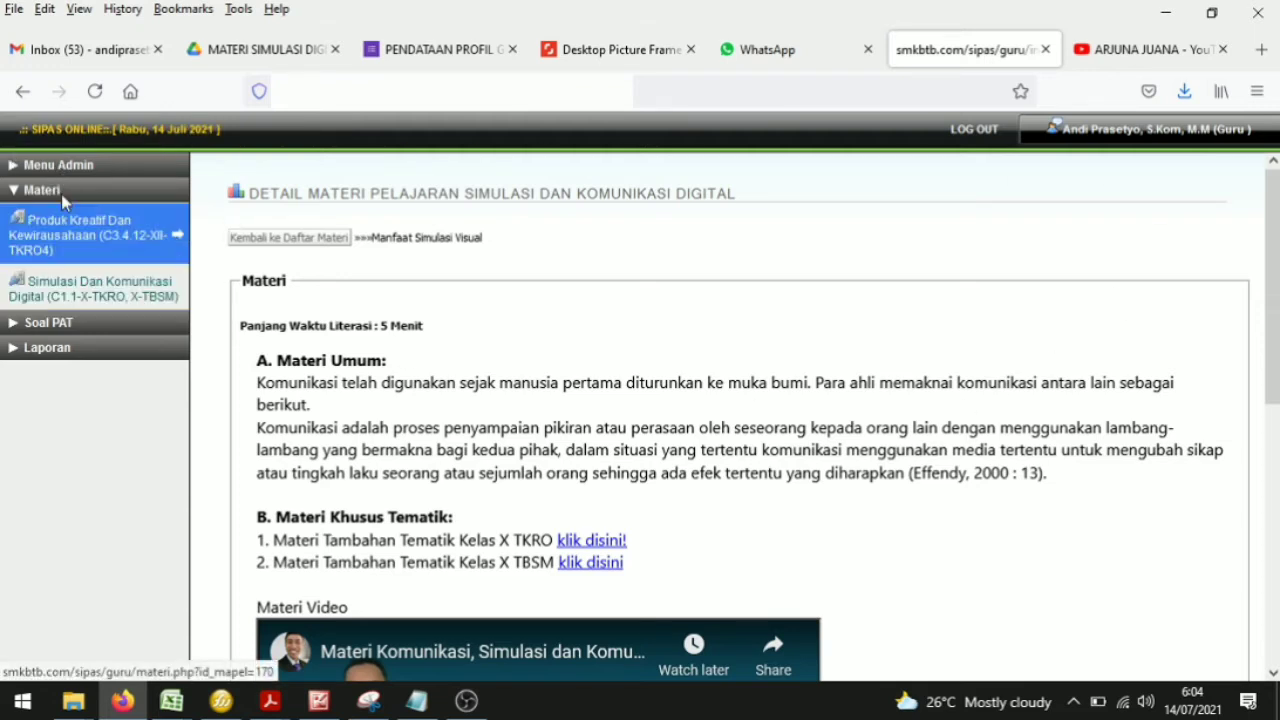
left_click(14, 191)
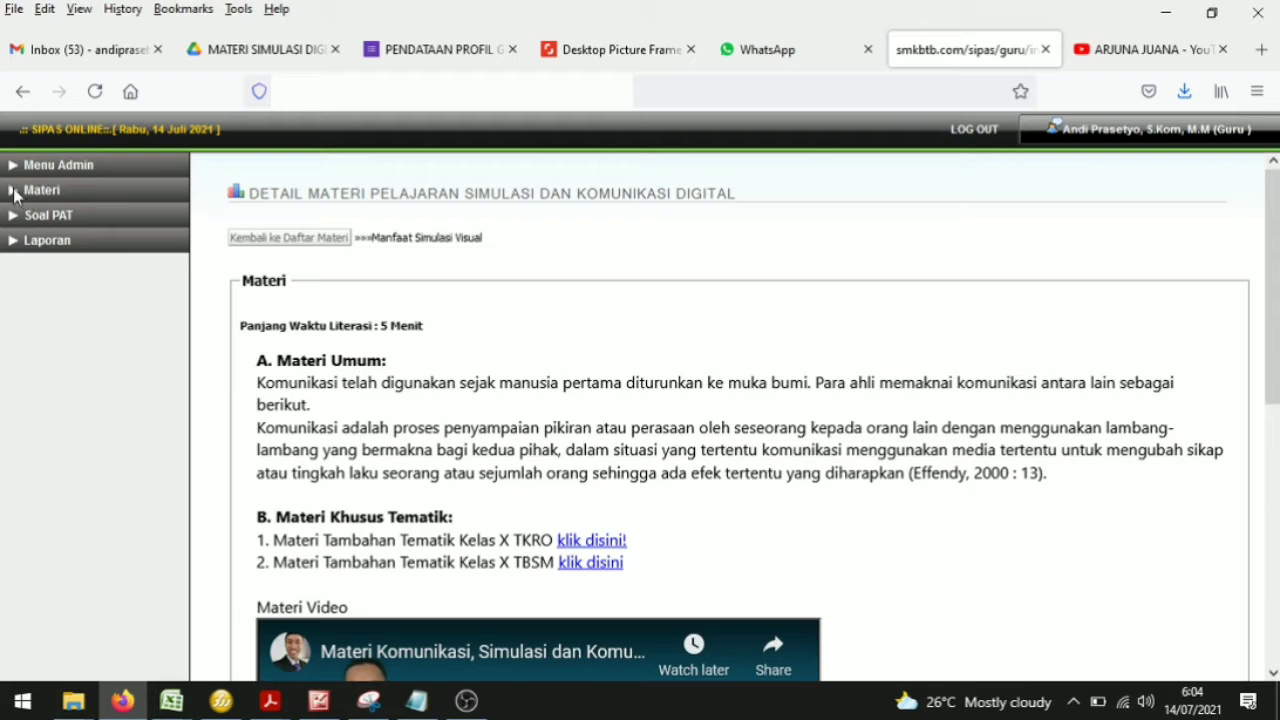
left_click(14, 192)
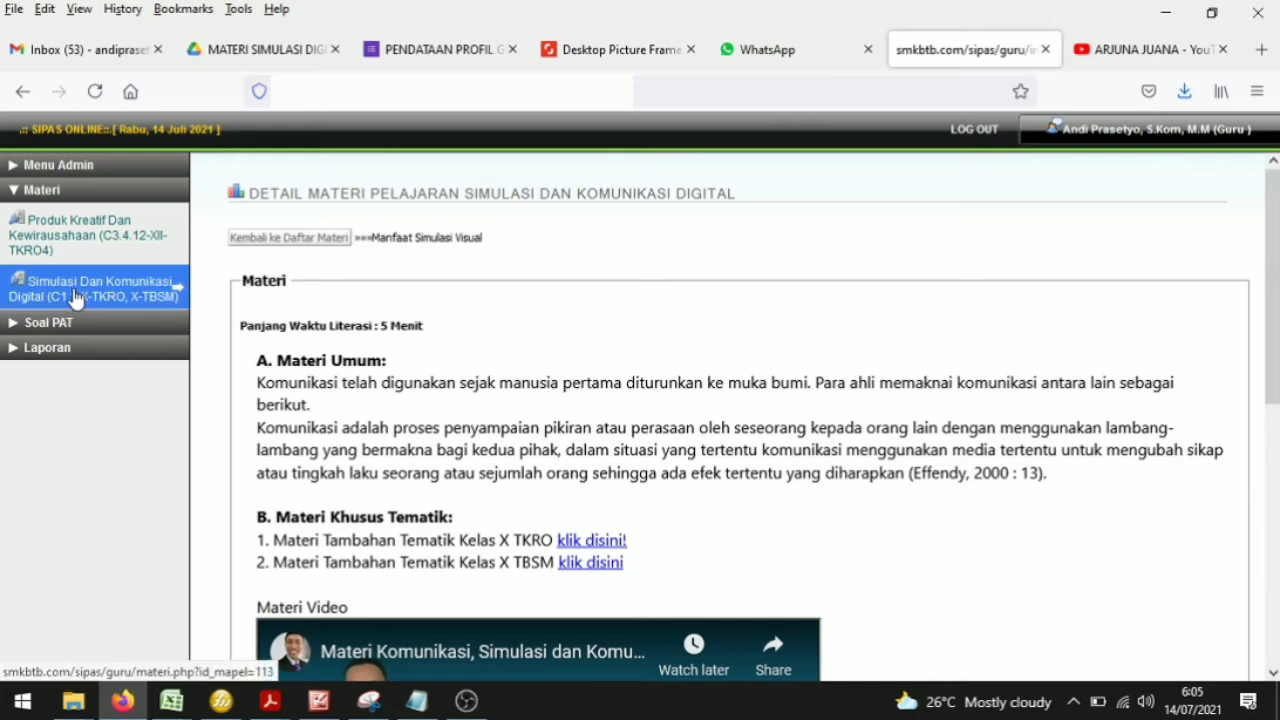
left_click(112, 293)
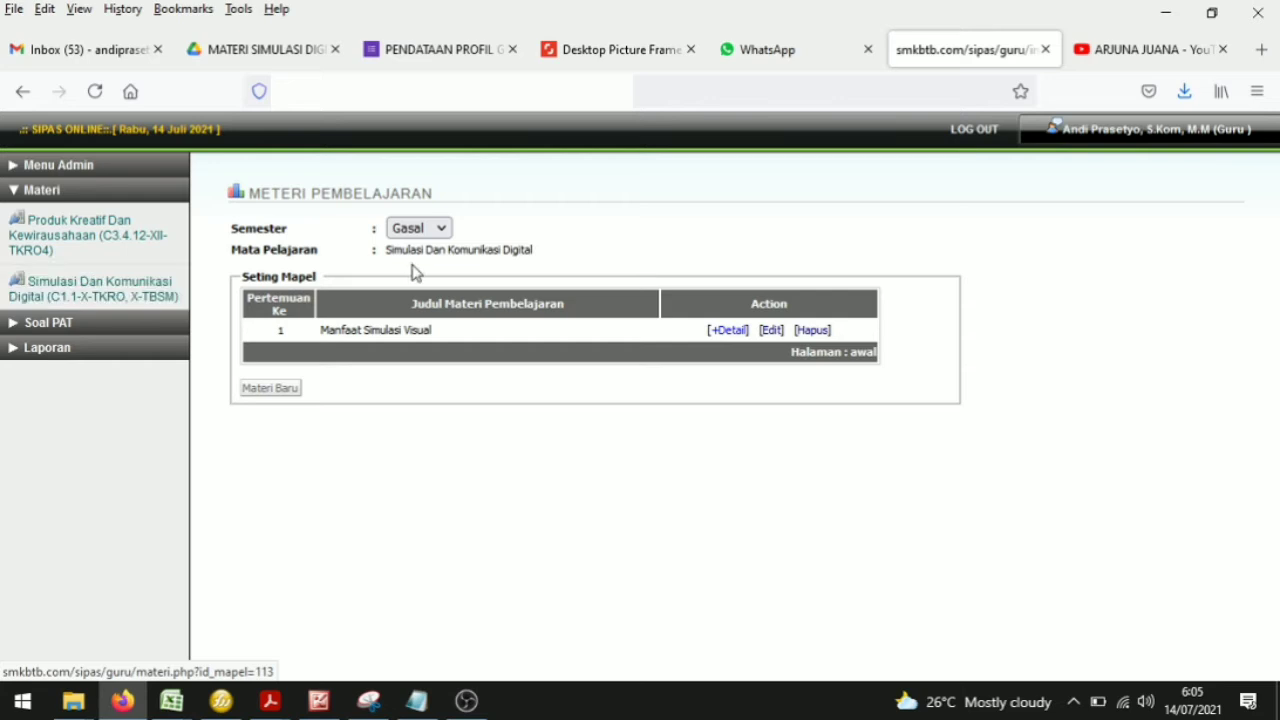
Step: Compare the materials listed under the Gasal and Genap semesters, finishing with Gasal selected
left_click(437, 236)
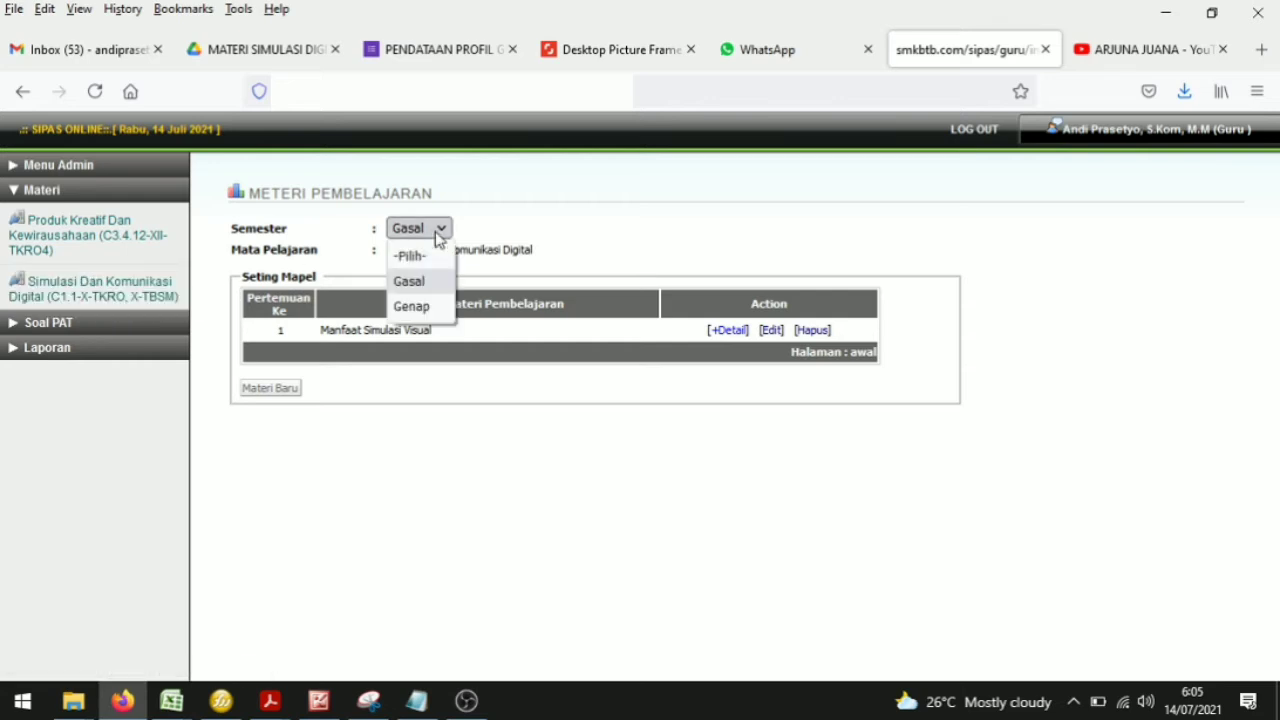
left_click(436, 233)
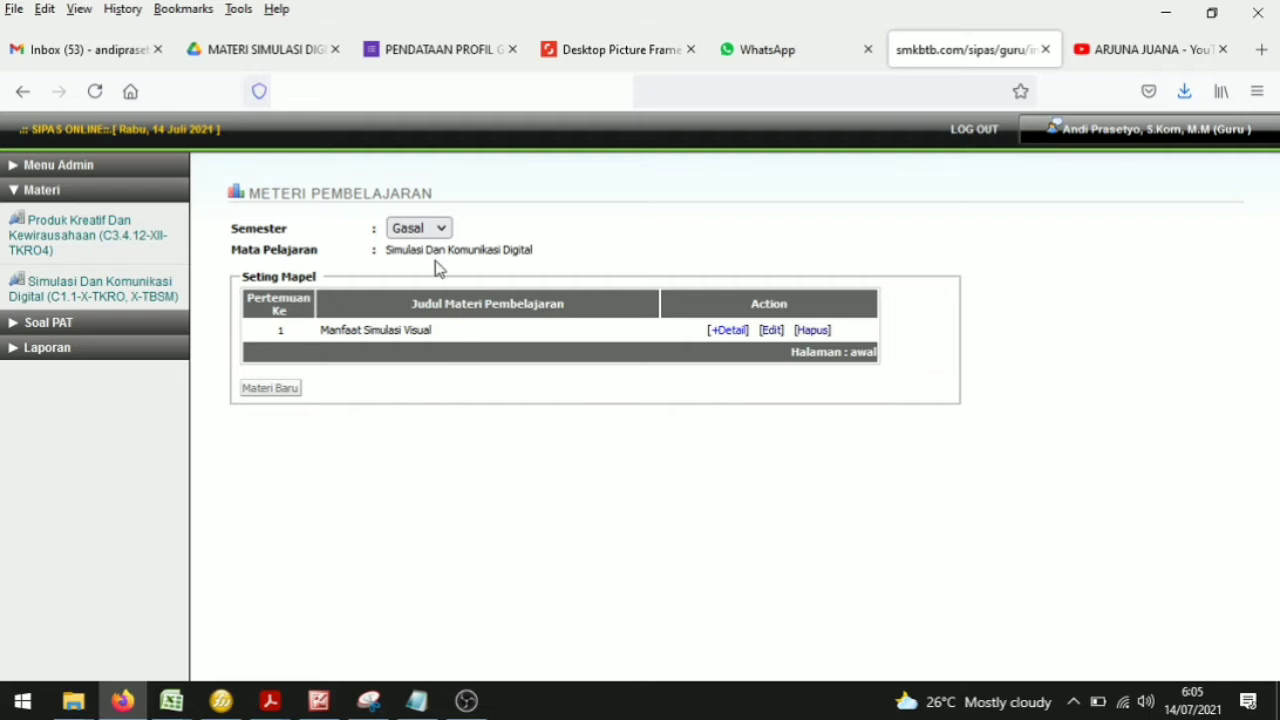
left_click(443, 231)
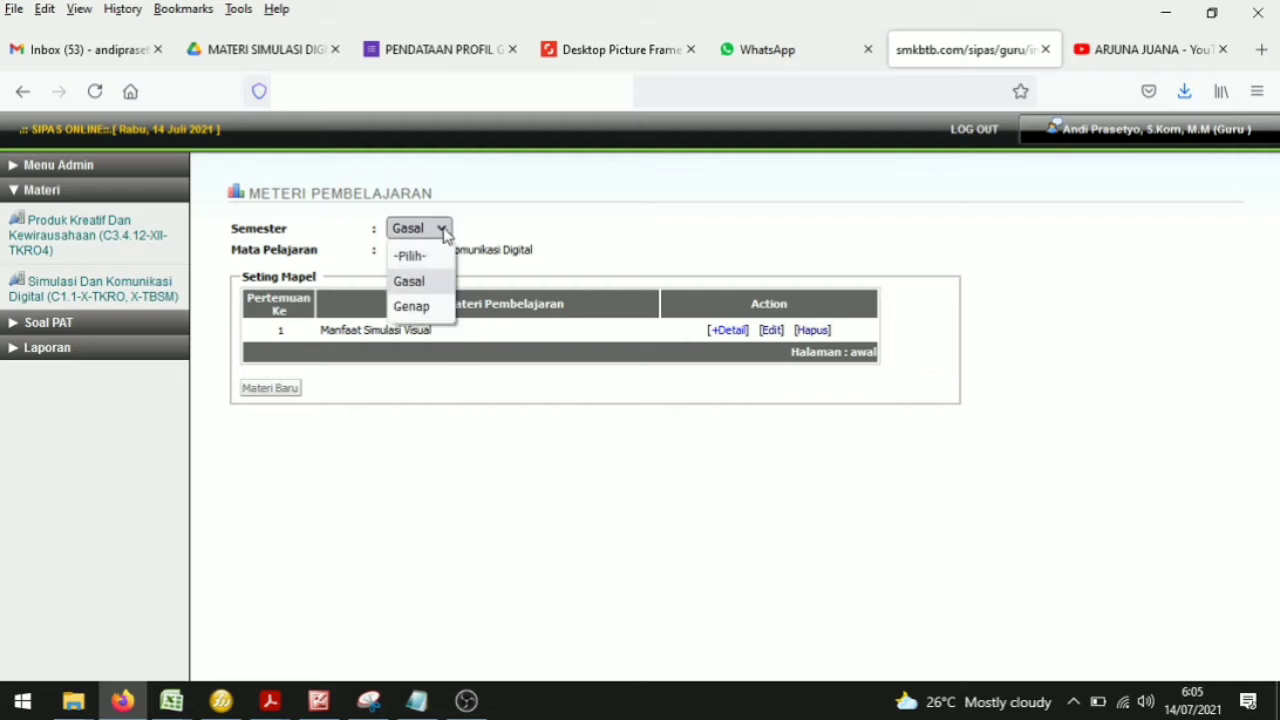
left_click(426, 286)
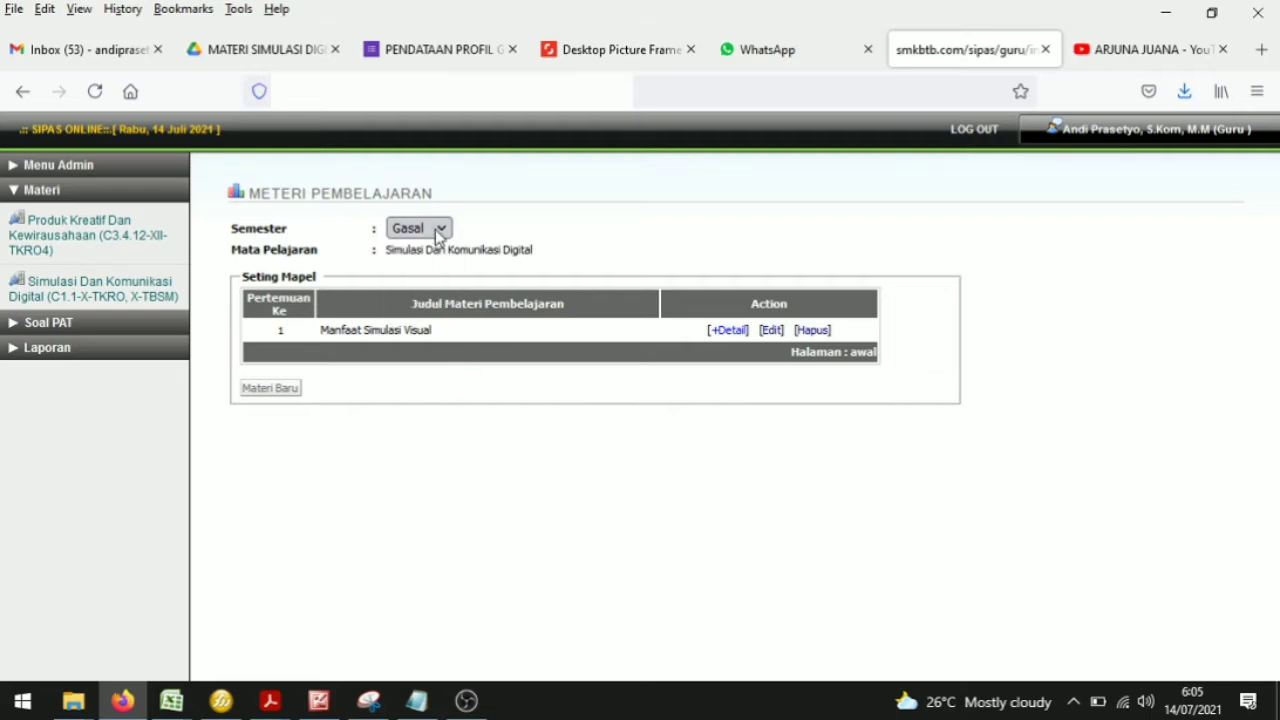
left_click(438, 233)
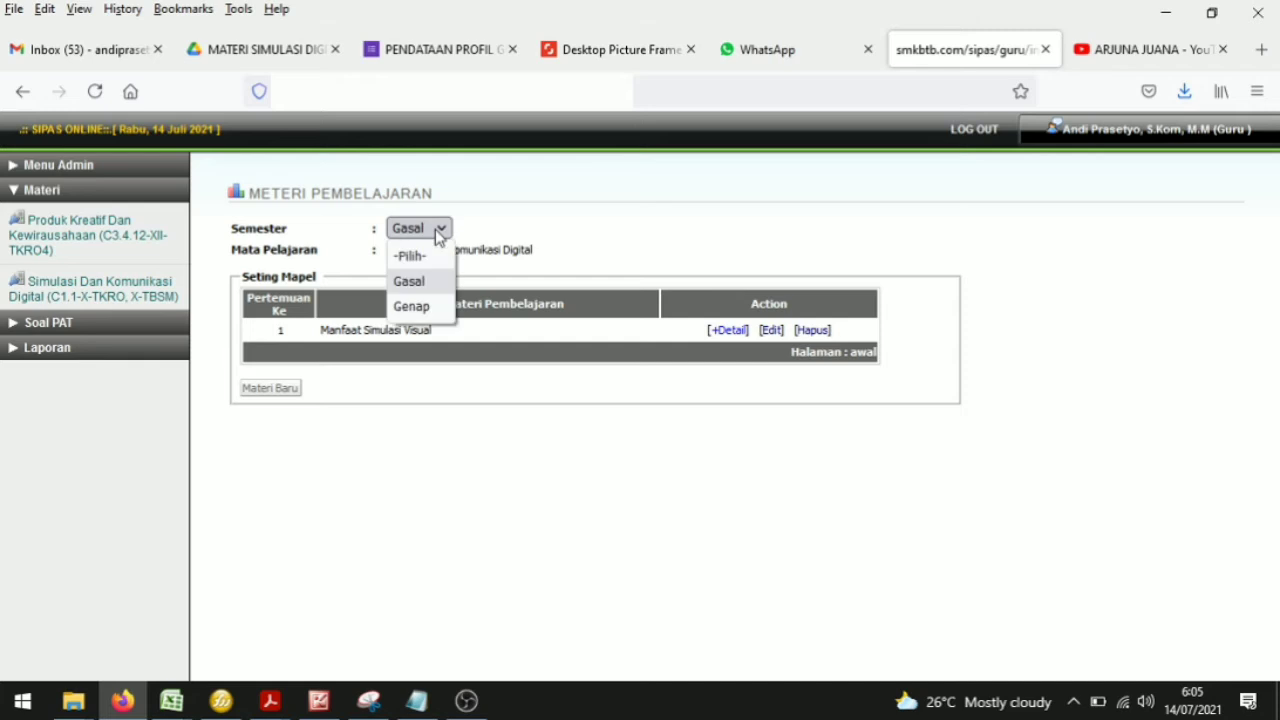
left_click(421, 307)
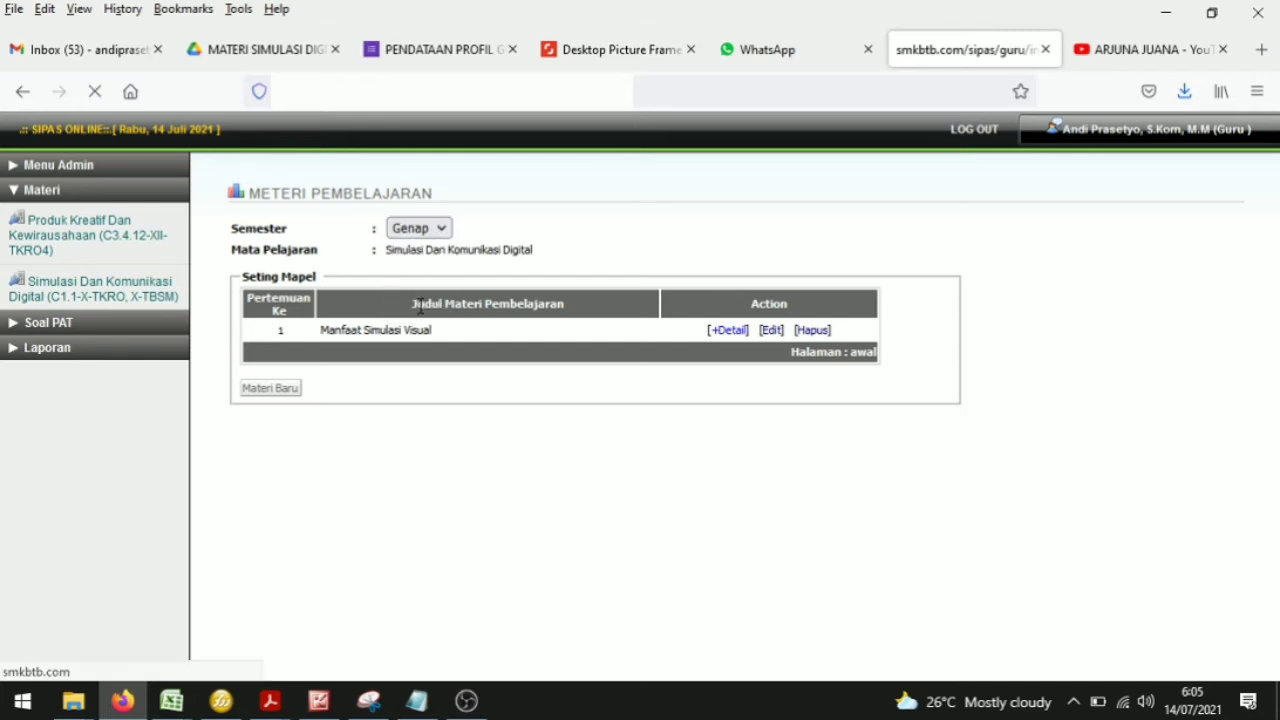
left_click(436, 233)
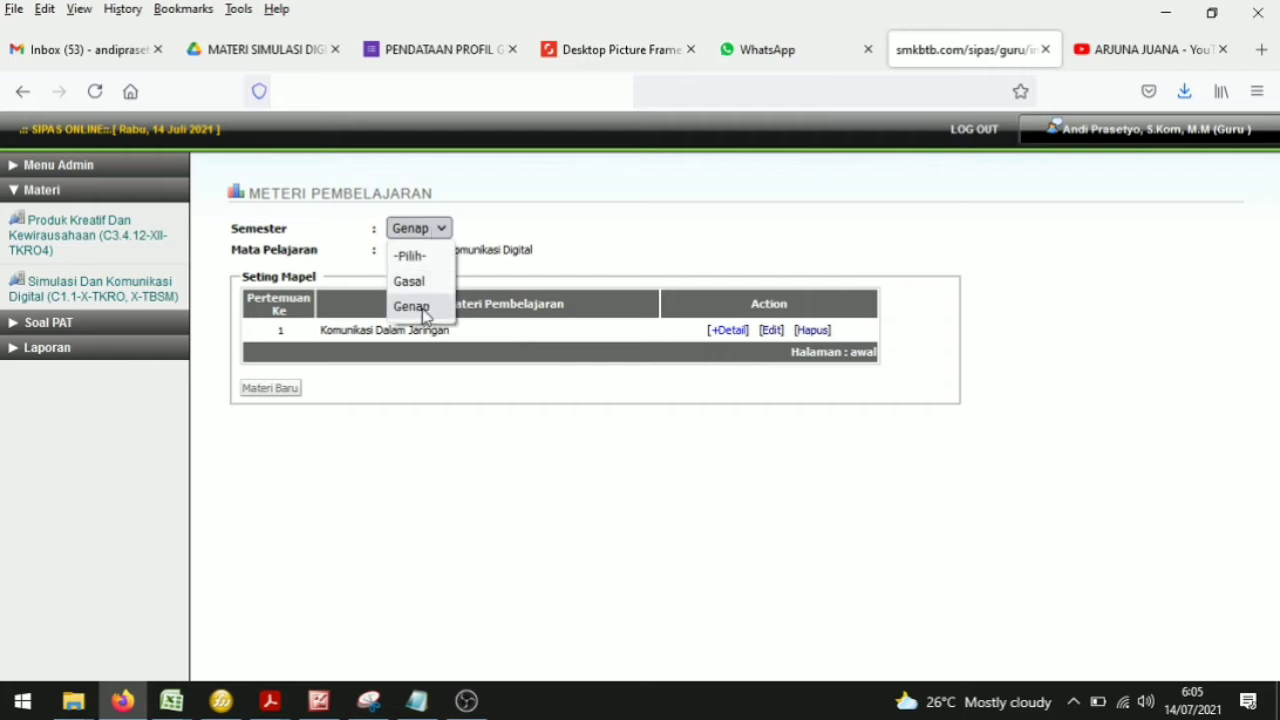
left_click(421, 283)
left_click(438, 232)
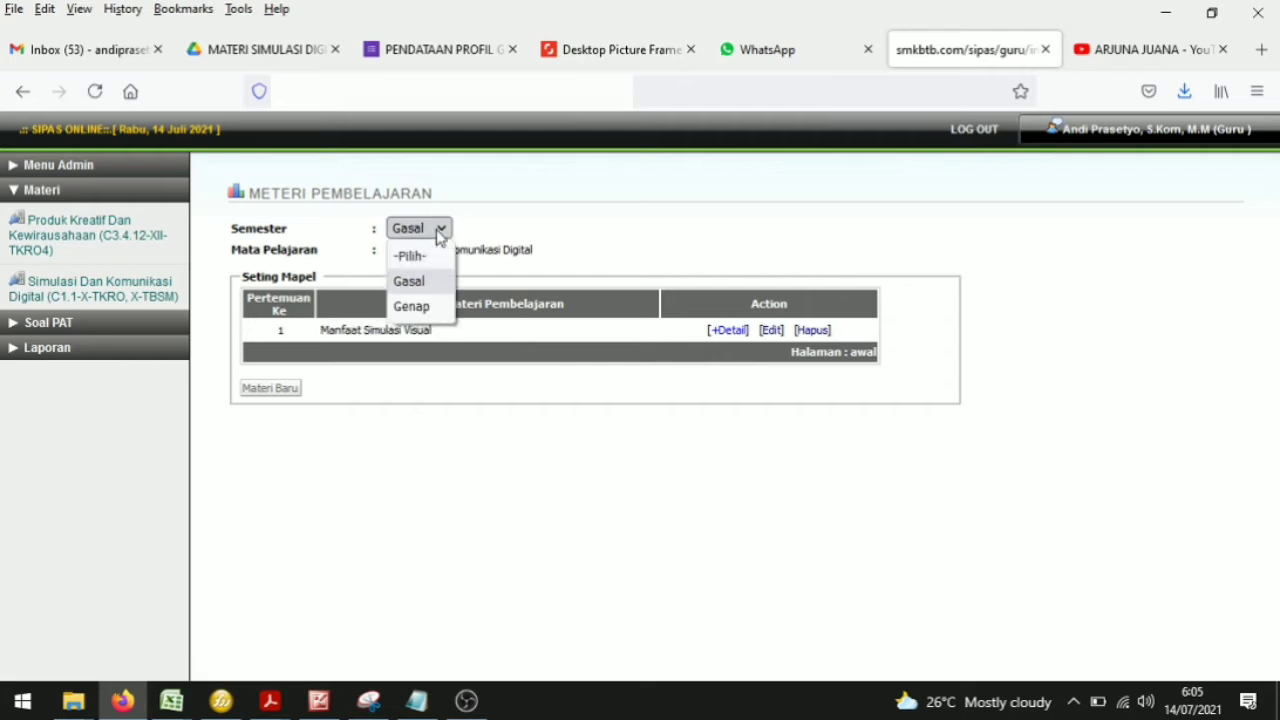
left_click(421, 307)
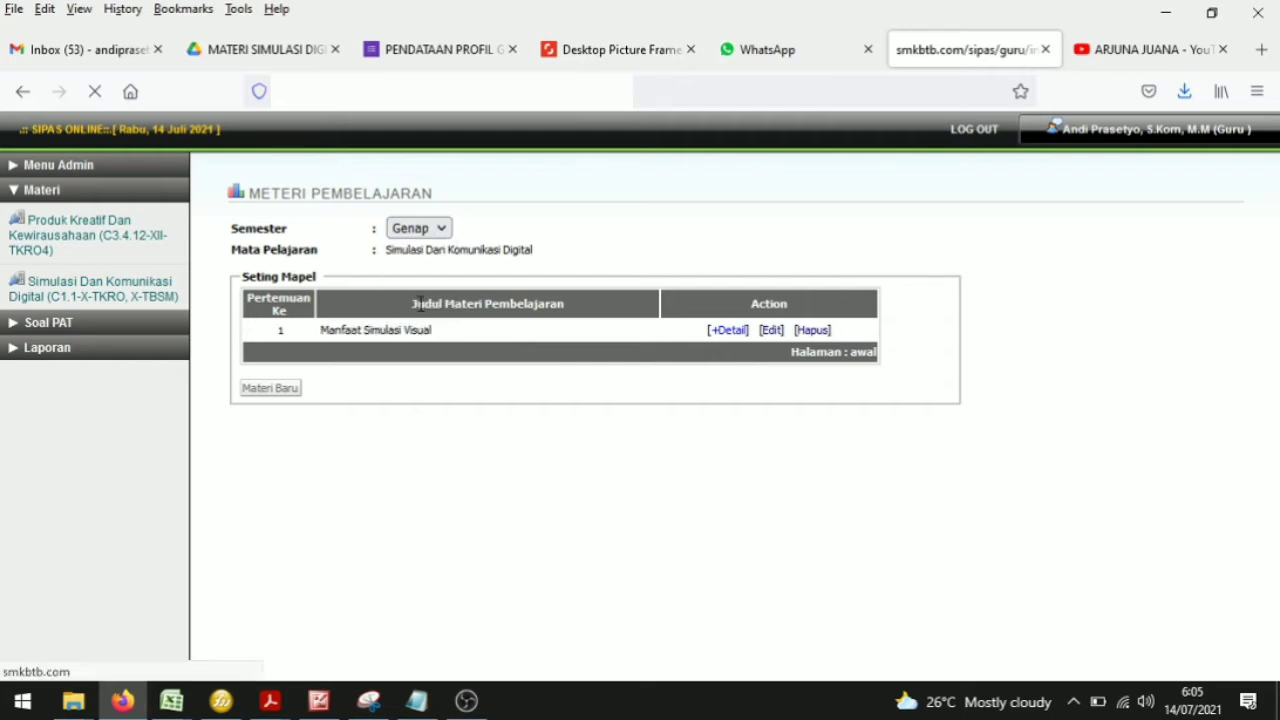
left_click(432, 230)
left_click(421, 283)
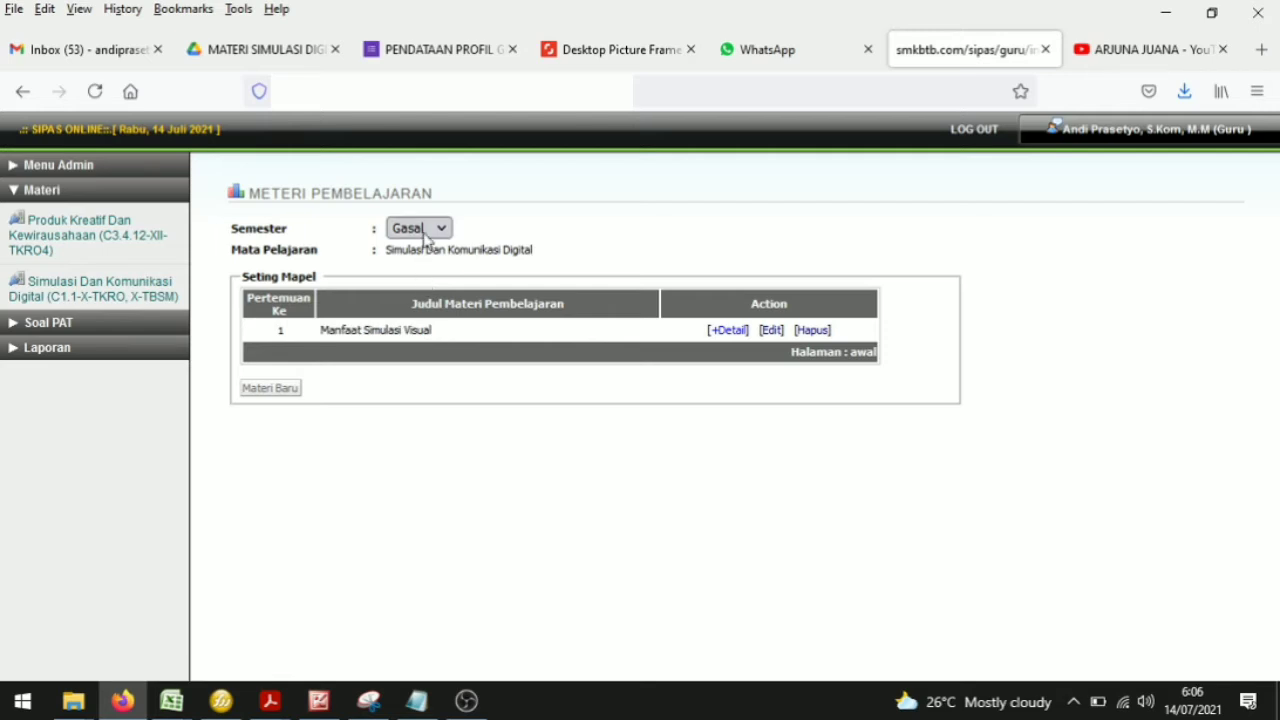
left_click(424, 234)
left_click(421, 284)
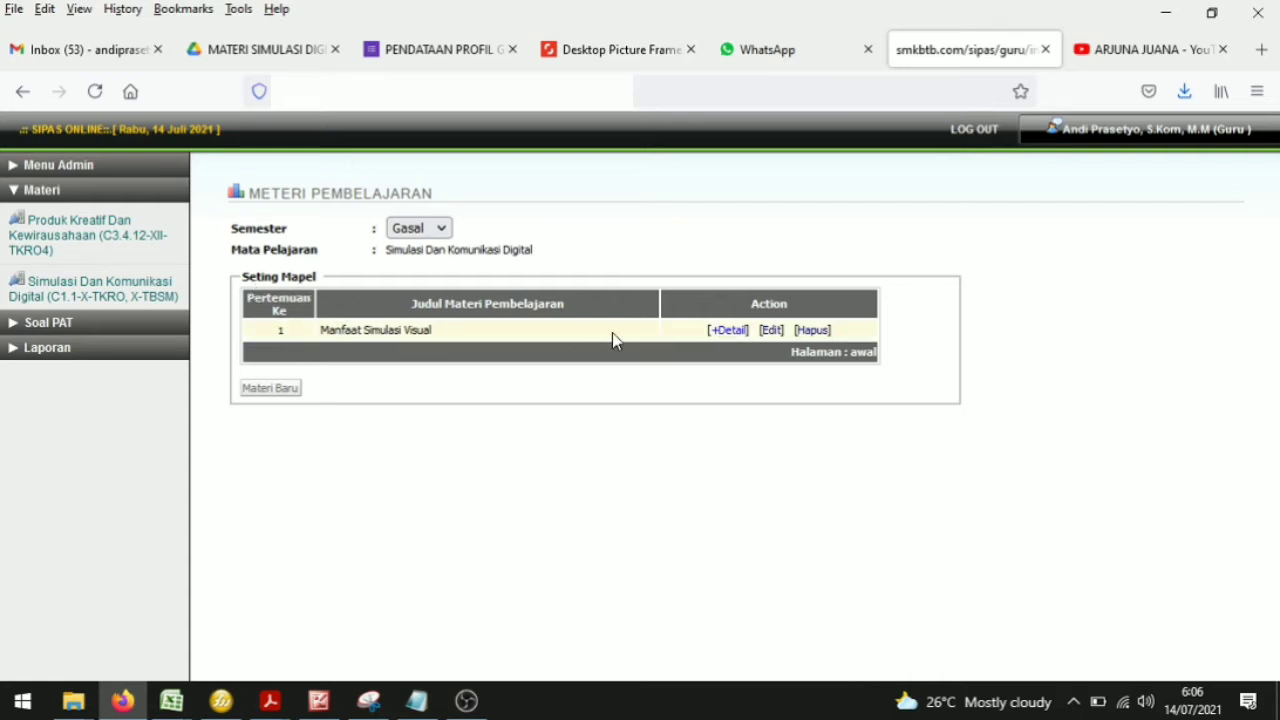
Step: Add a new material for meeting 2 titled Buku Digital and save it
left_click(285, 396)
left_click(452, 486)
type("2")
key("Tab")
left_click(447, 507)
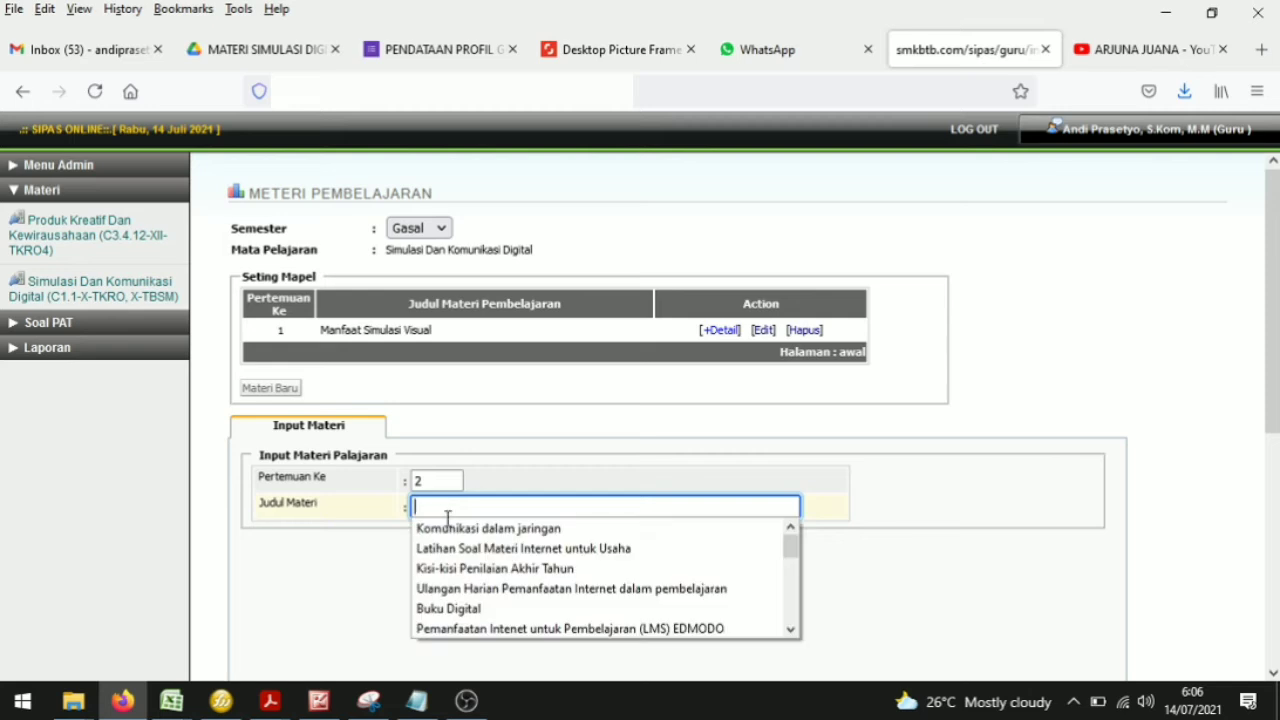
left_click(450, 607)
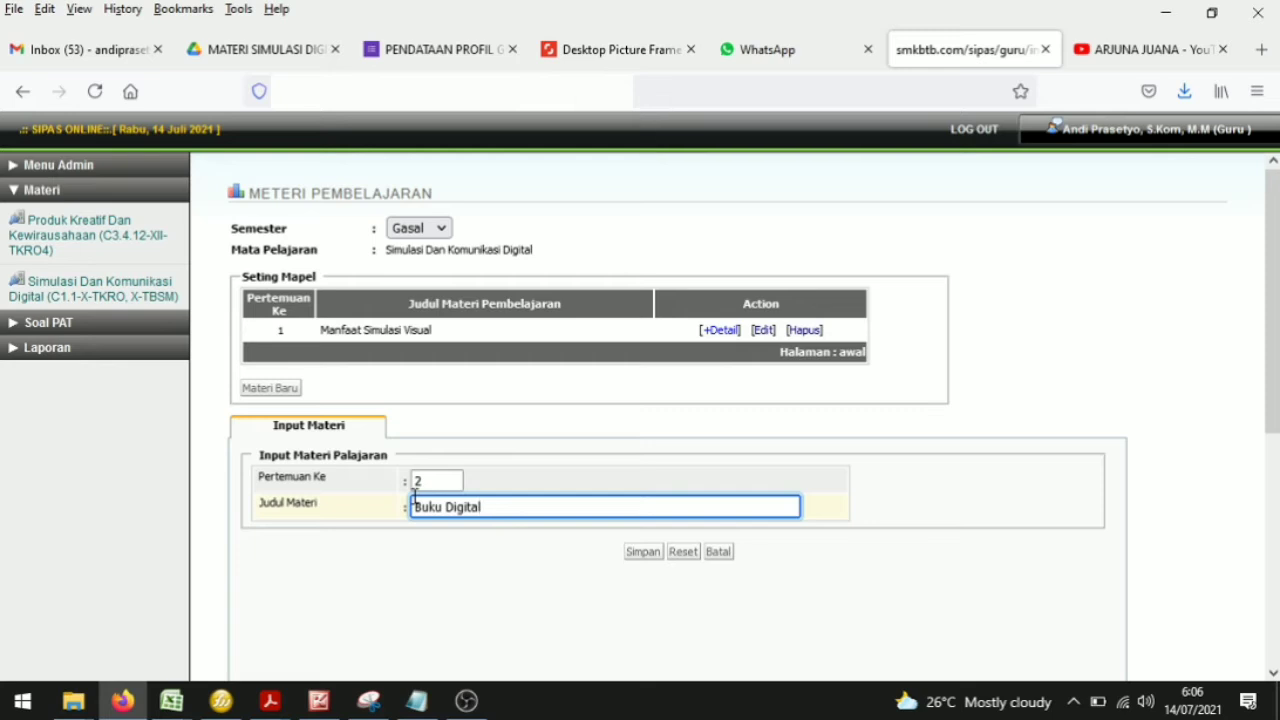
left_click(643, 553)
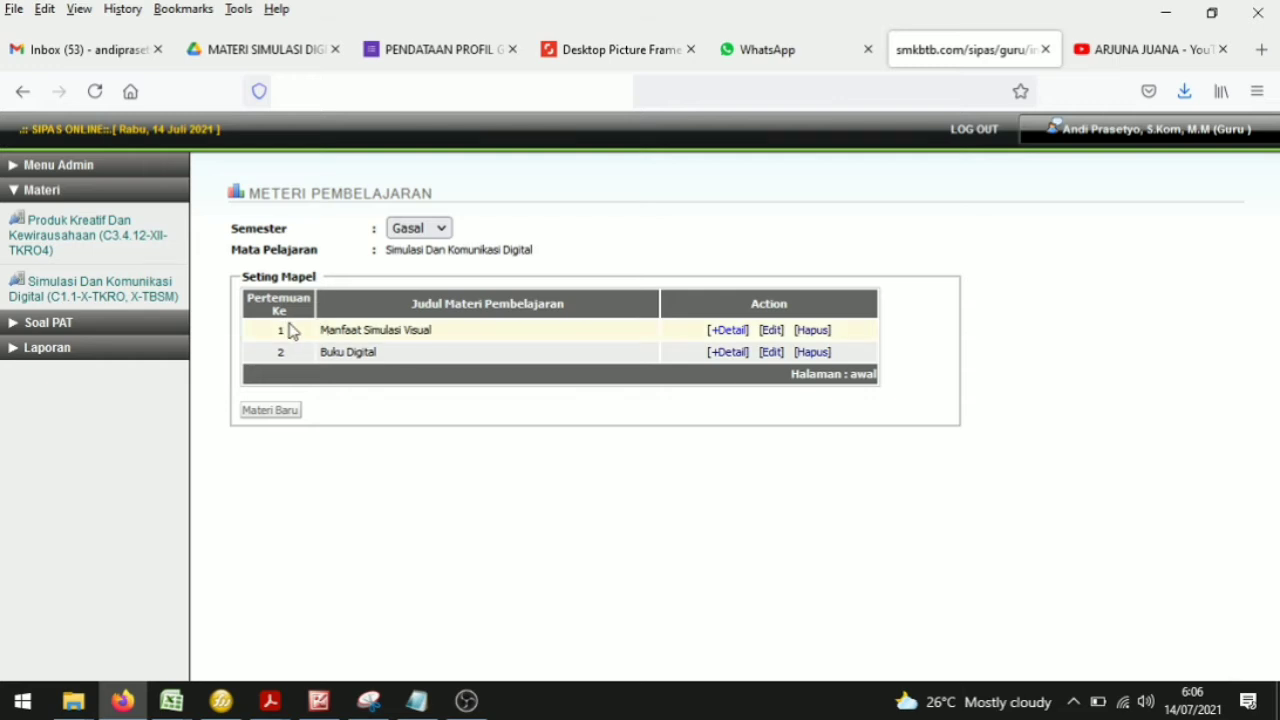
Step: Review the details of the Manfaat Simulasi Visual material, then return to the material list
left_click(731, 338)
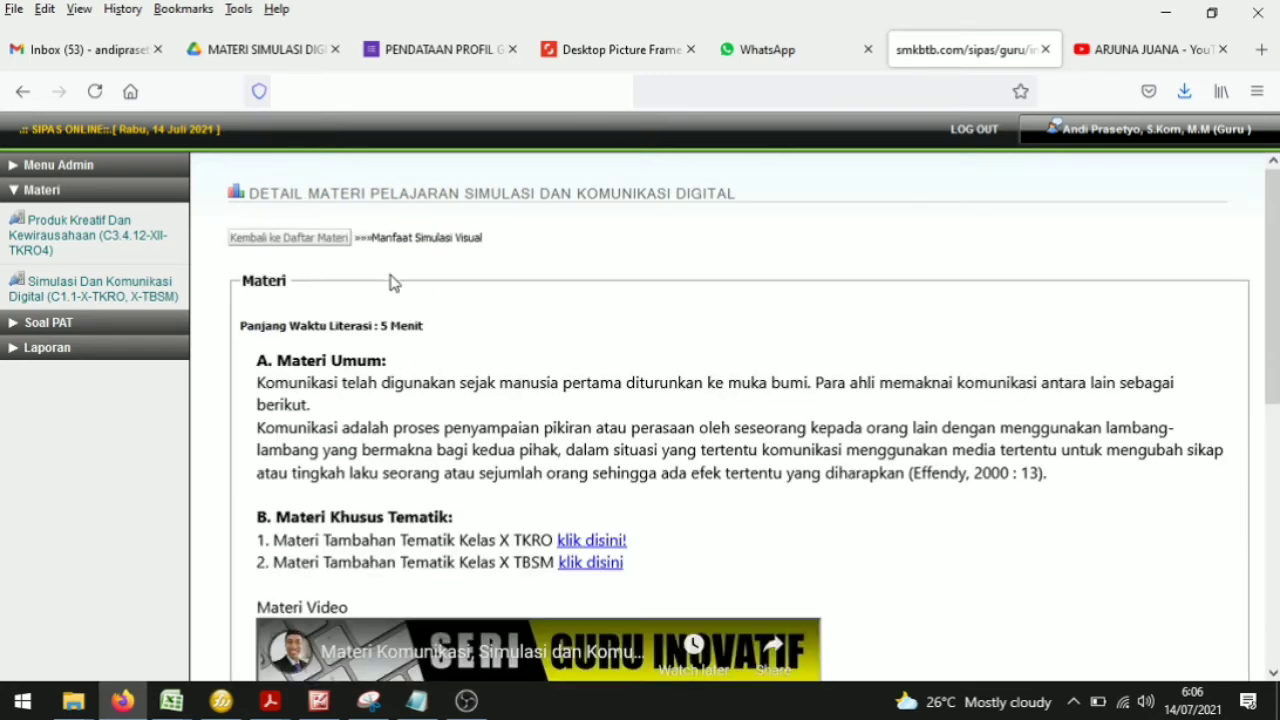
scroll(631, 503, "down", 5)
scroll(631, 509, "up", 5)
left_click(163, 289)
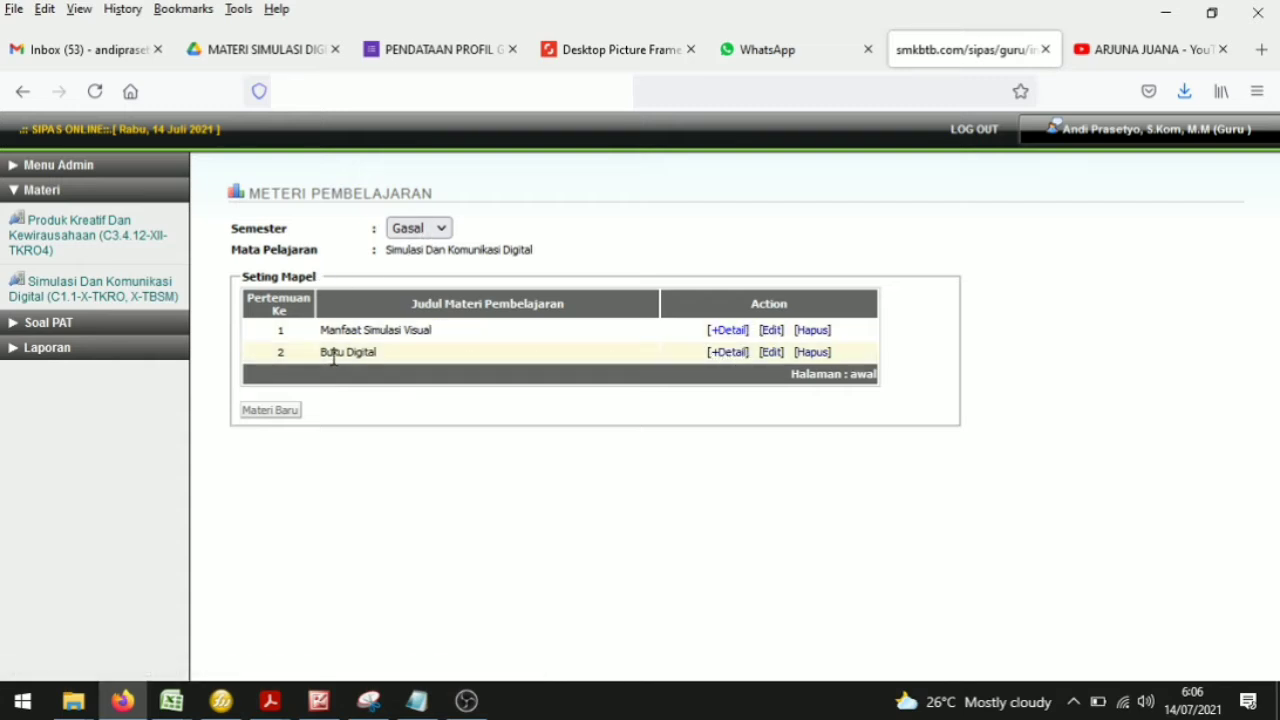
Step: Open the Buku Digital material's input form and set the literacy duration to 5 minutes
left_click(722, 357)
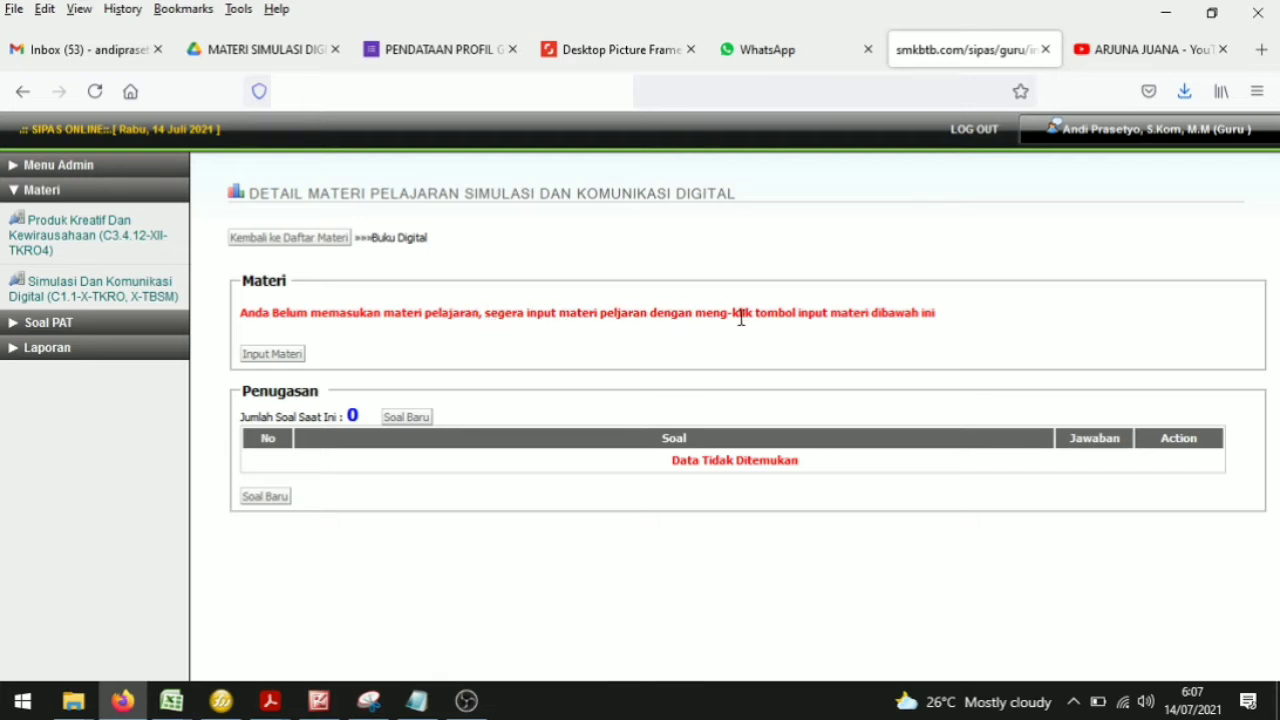
left_click(268, 358)
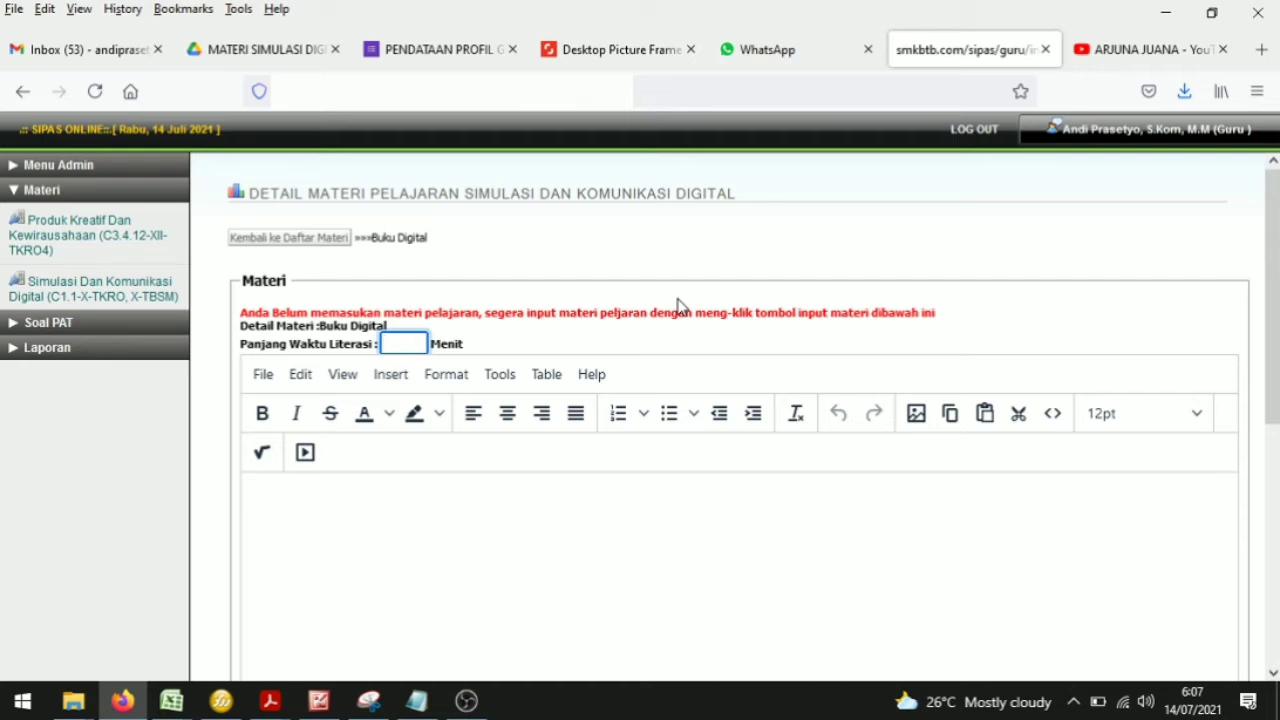
type("5")
left_click(443, 509)
scroll(444, 510, "down", 1)
scroll(443, 509, "down", 1)
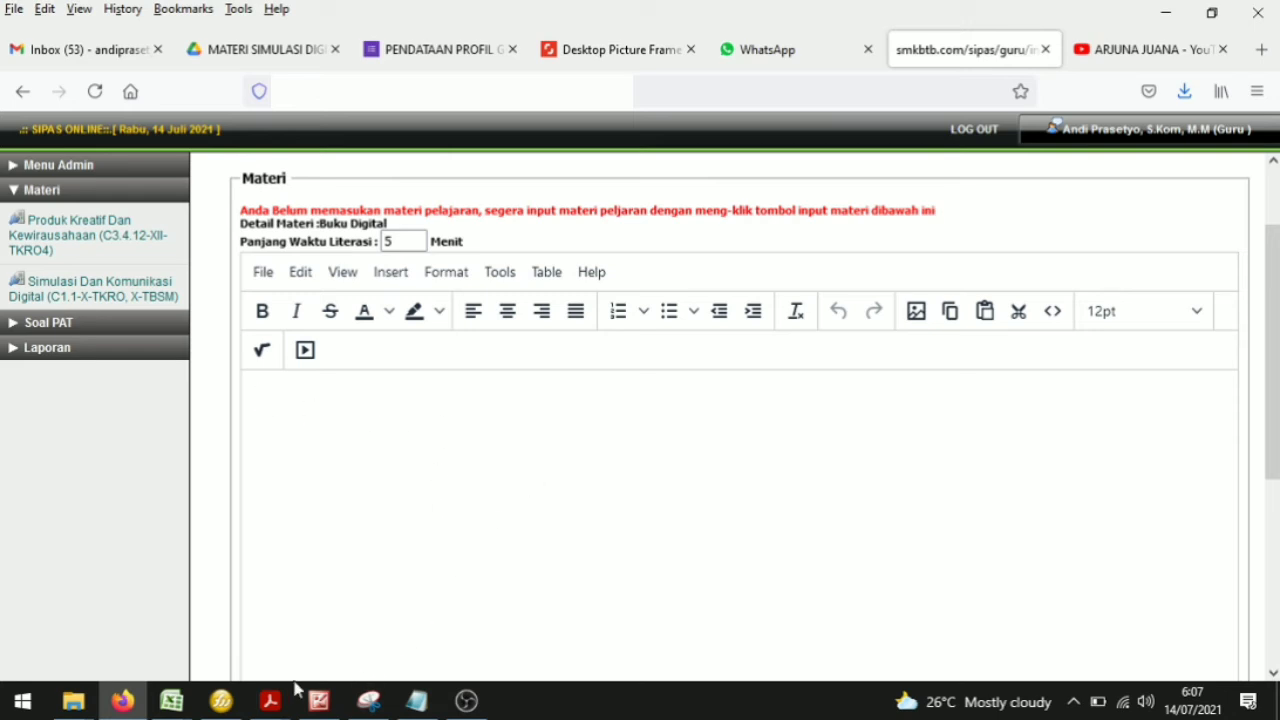
Step: Examine the Komunikasi Dalam Jaringan PDF and the 3. MATERI PEMBELAJARAN folder for source content
mouse_move(270, 705)
left_click(576, 606)
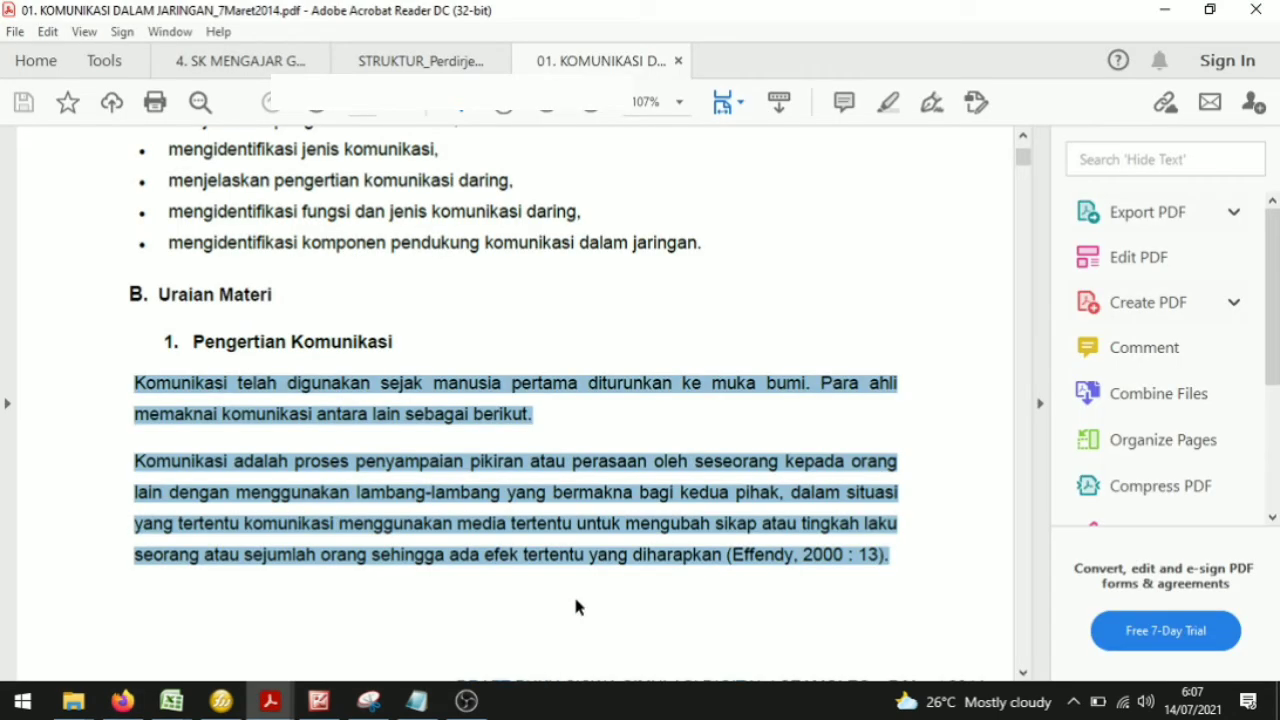
left_click(672, 305)
scroll(640, 320, "down", 10)
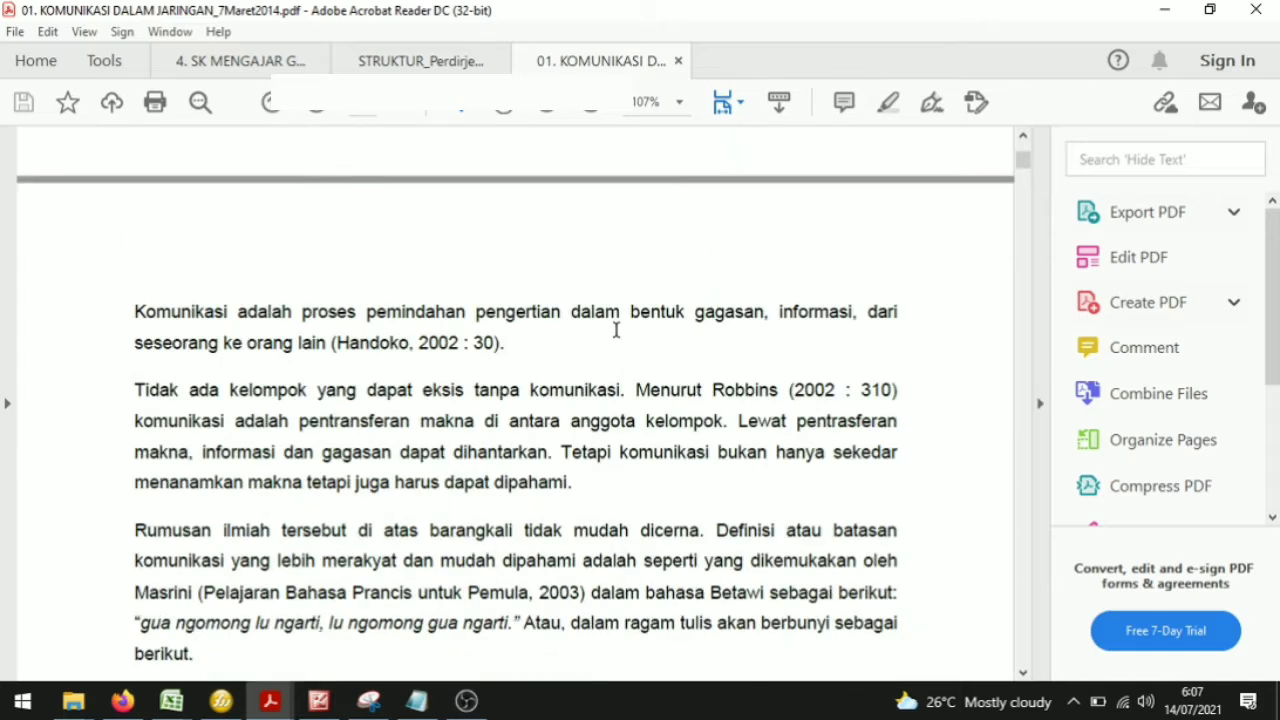
scroll(537, 410, "up", 20)
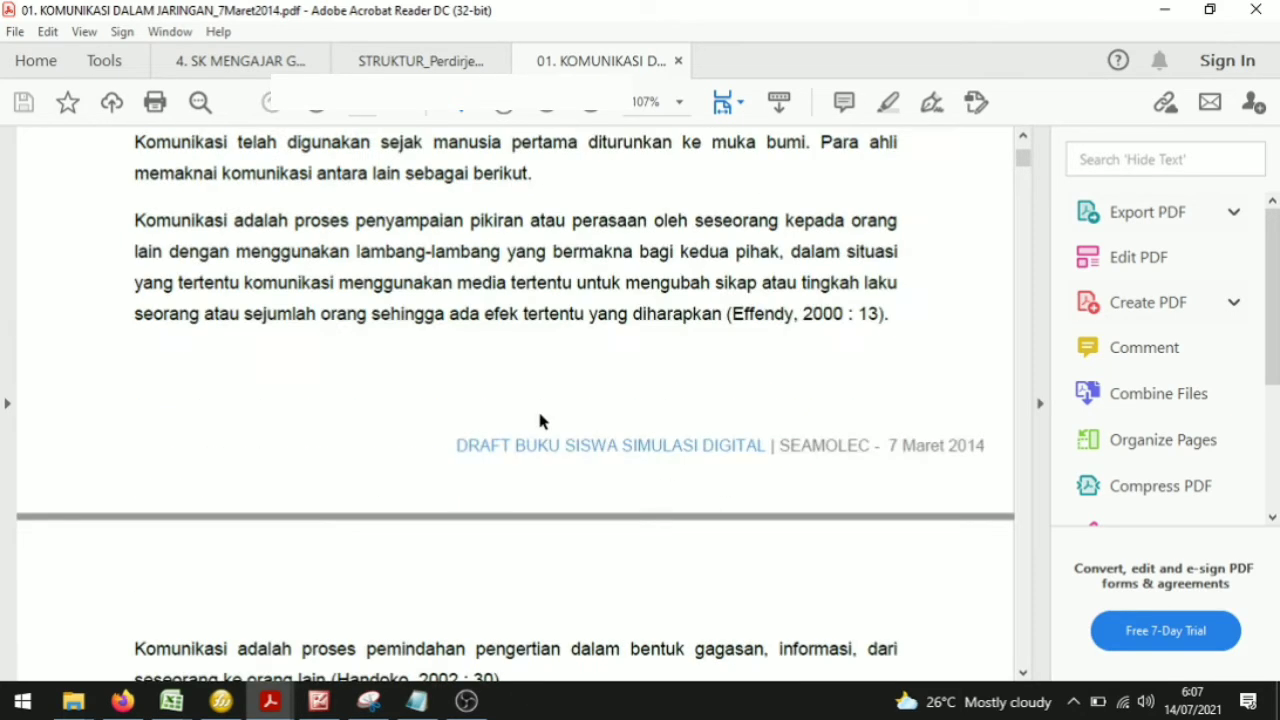
mouse_move(73, 702)
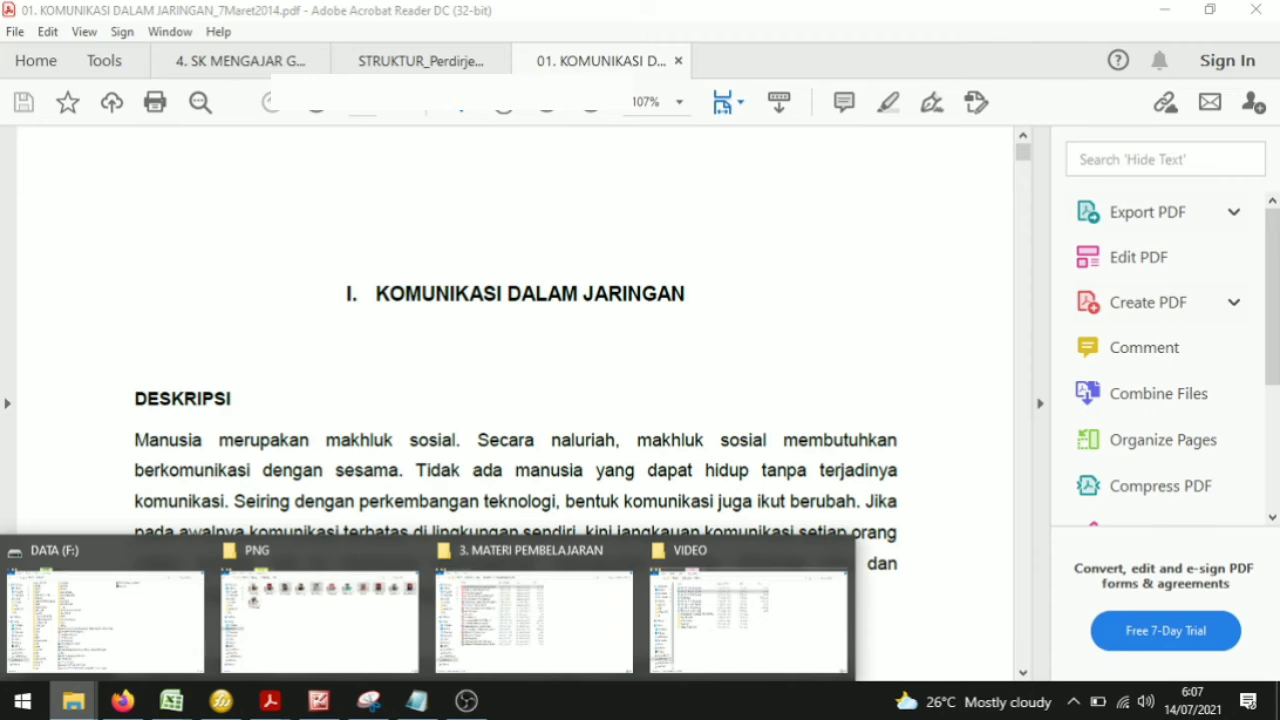
left_click(526, 605)
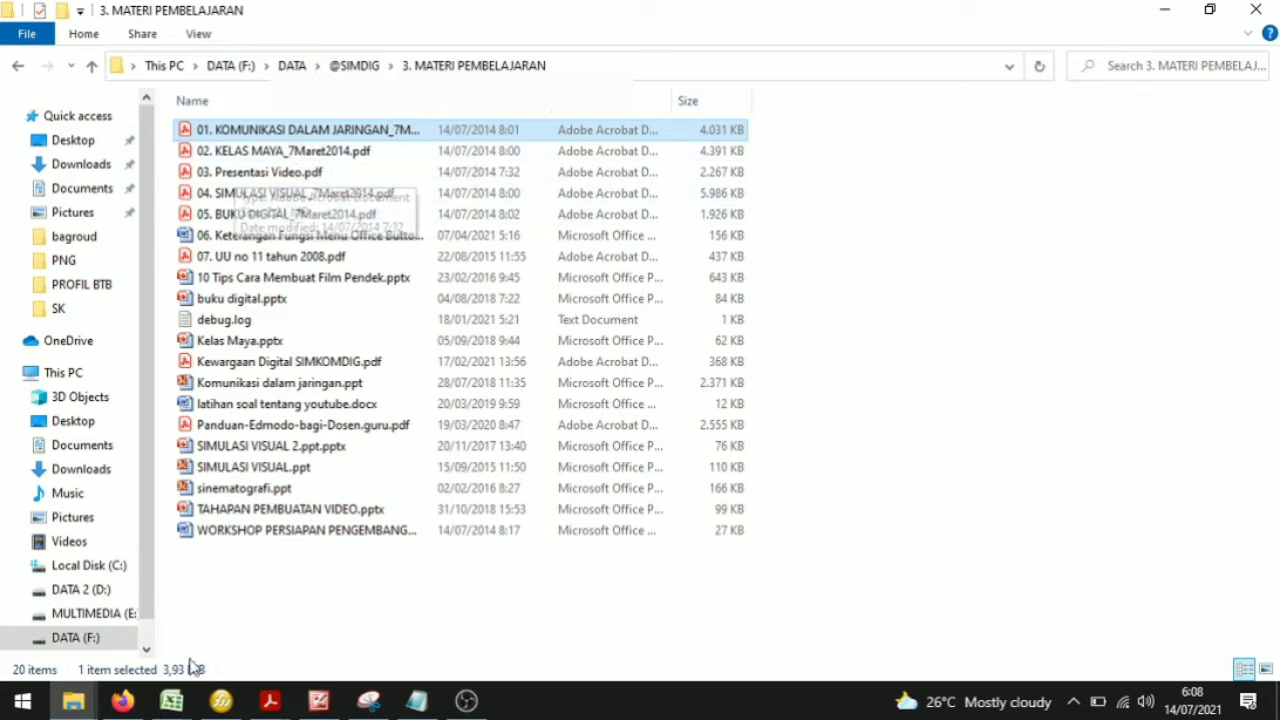
mouse_move(270, 700)
left_click(487, 612)
Step: Copy the paragraph beginning 'Tidak ada kelompok yang dapat eksis tanpa komunikasi' from the Komunikasi Dalam Jaringan PDF
scroll(300, 388, "down", 10)
scroll(275, 390, "up", 3)
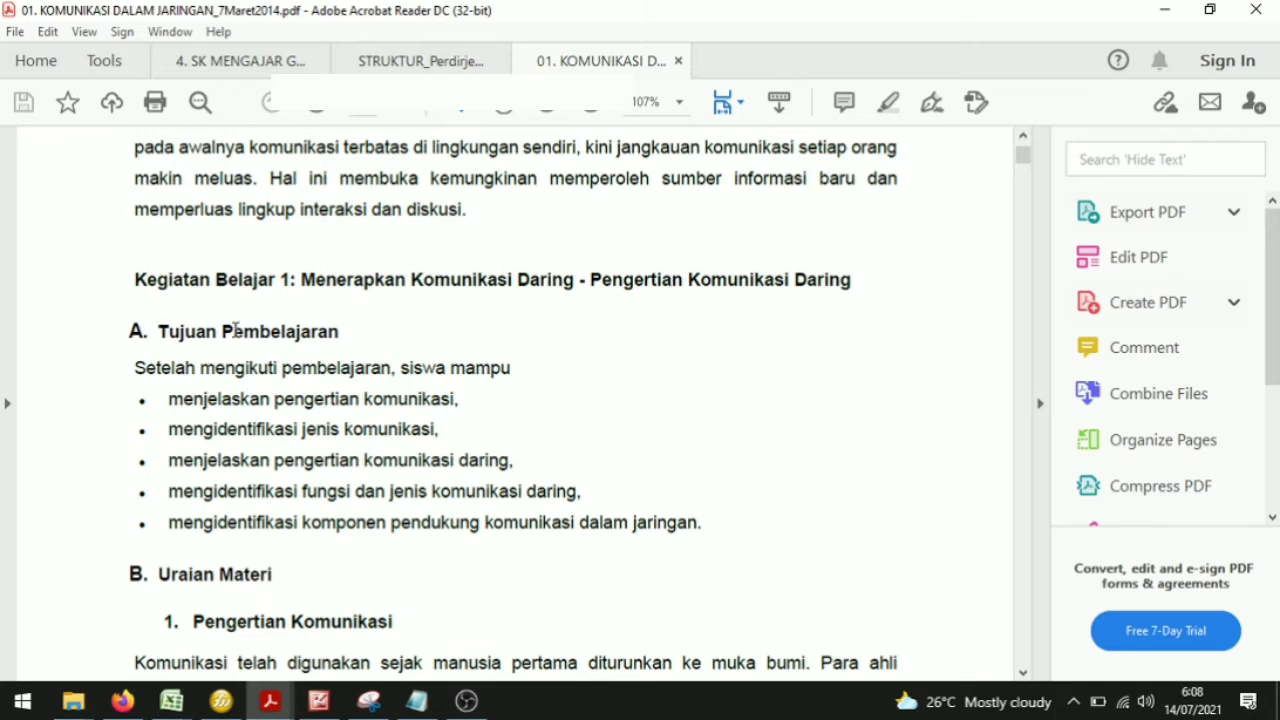
scroll(226, 529, "down", 8)
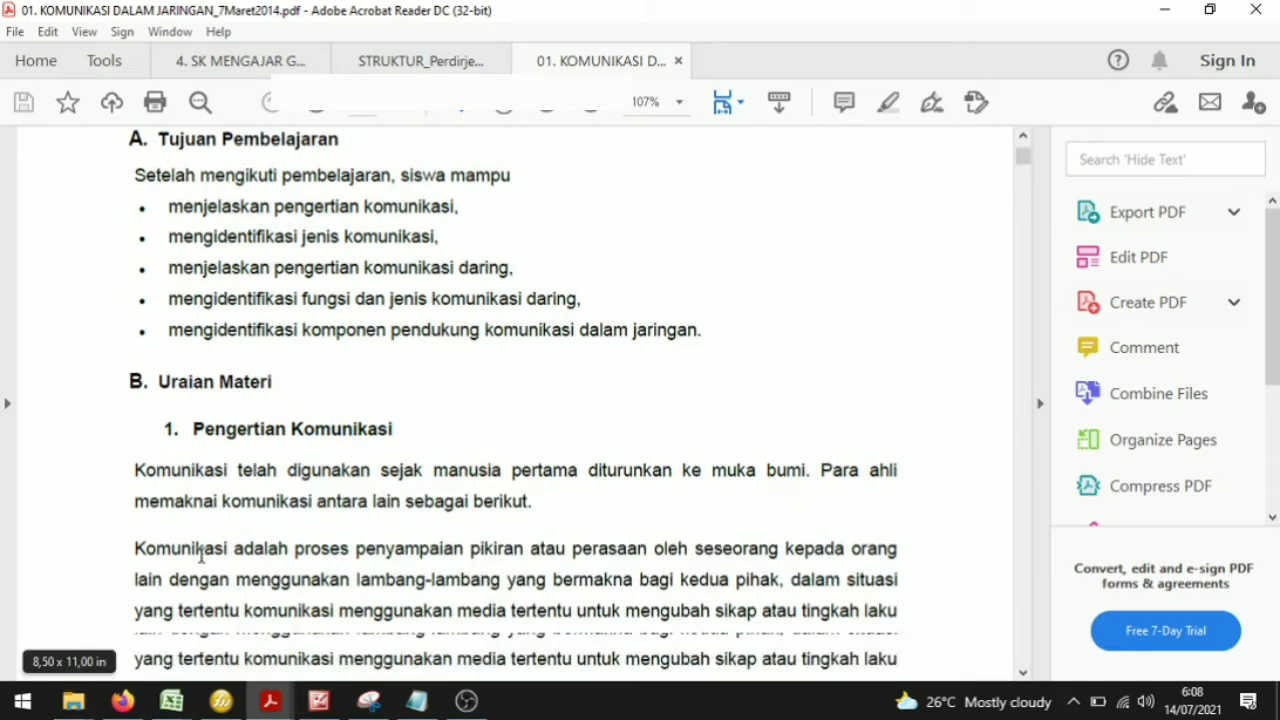
scroll(413, 445, "down", 3)
scroll(298, 450, "up", 3)
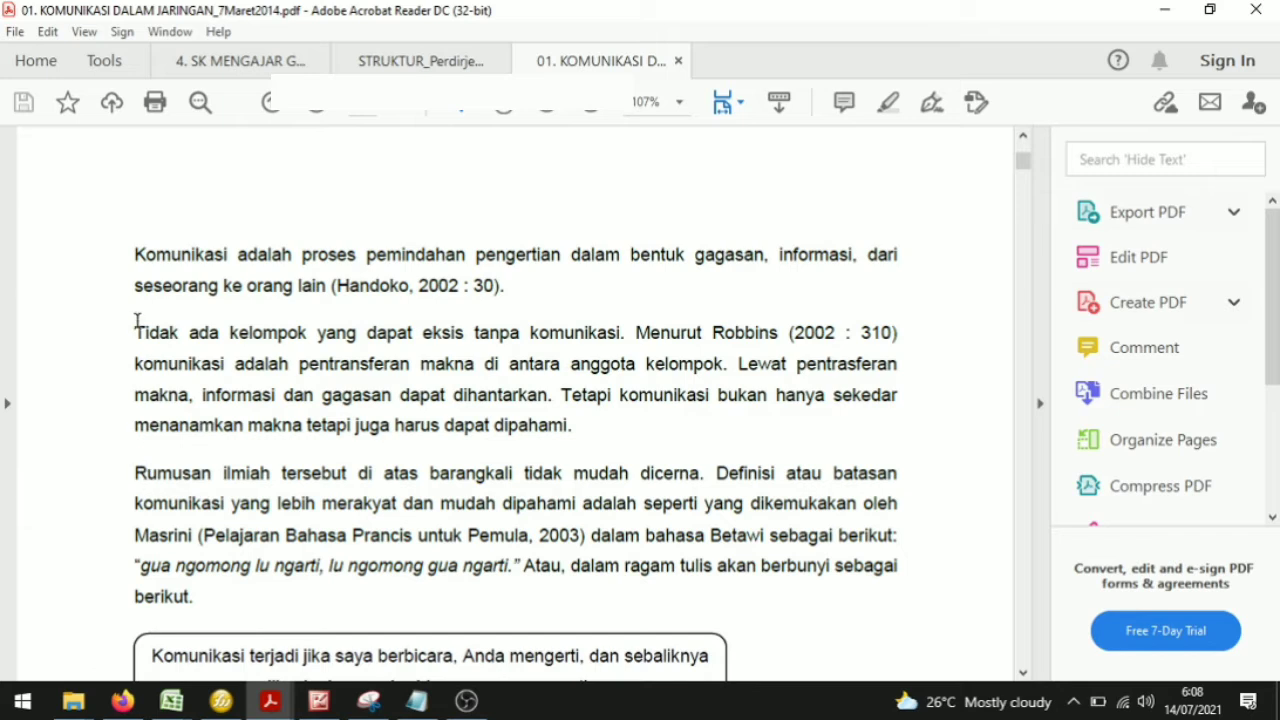
scroll(372, 495, "up", 2)
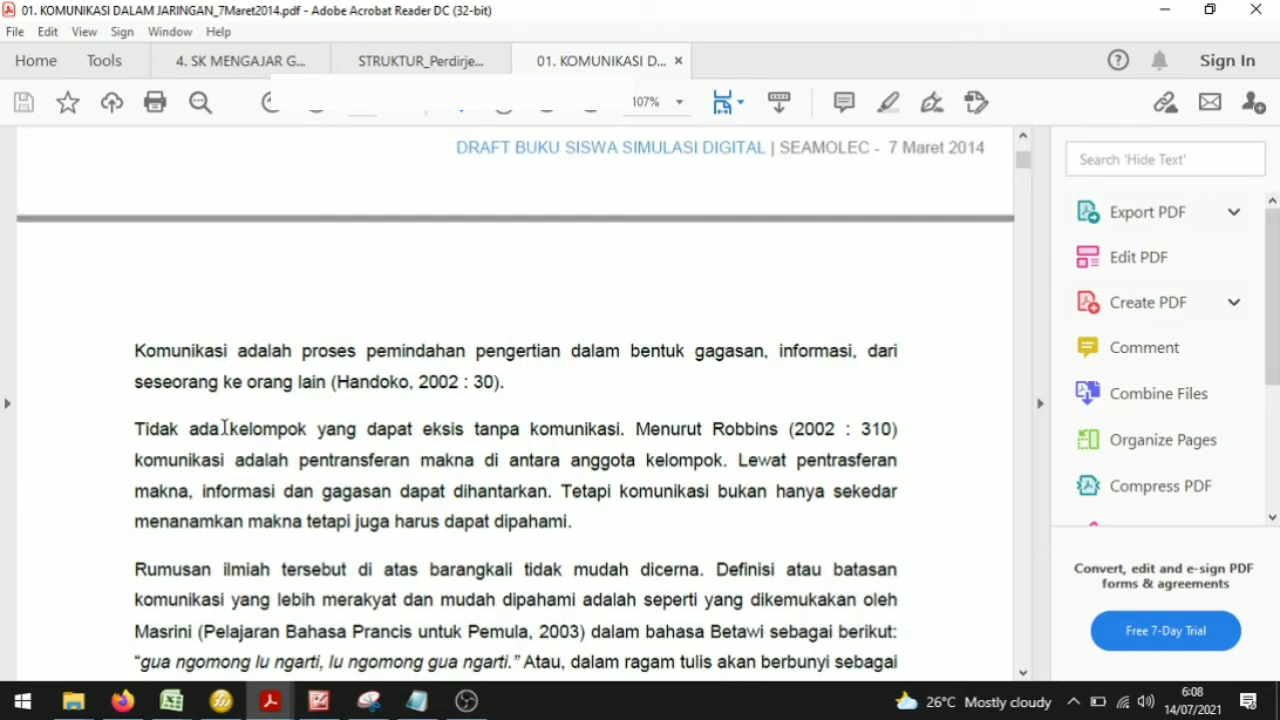
left_click_drag(136, 428, 580, 523)
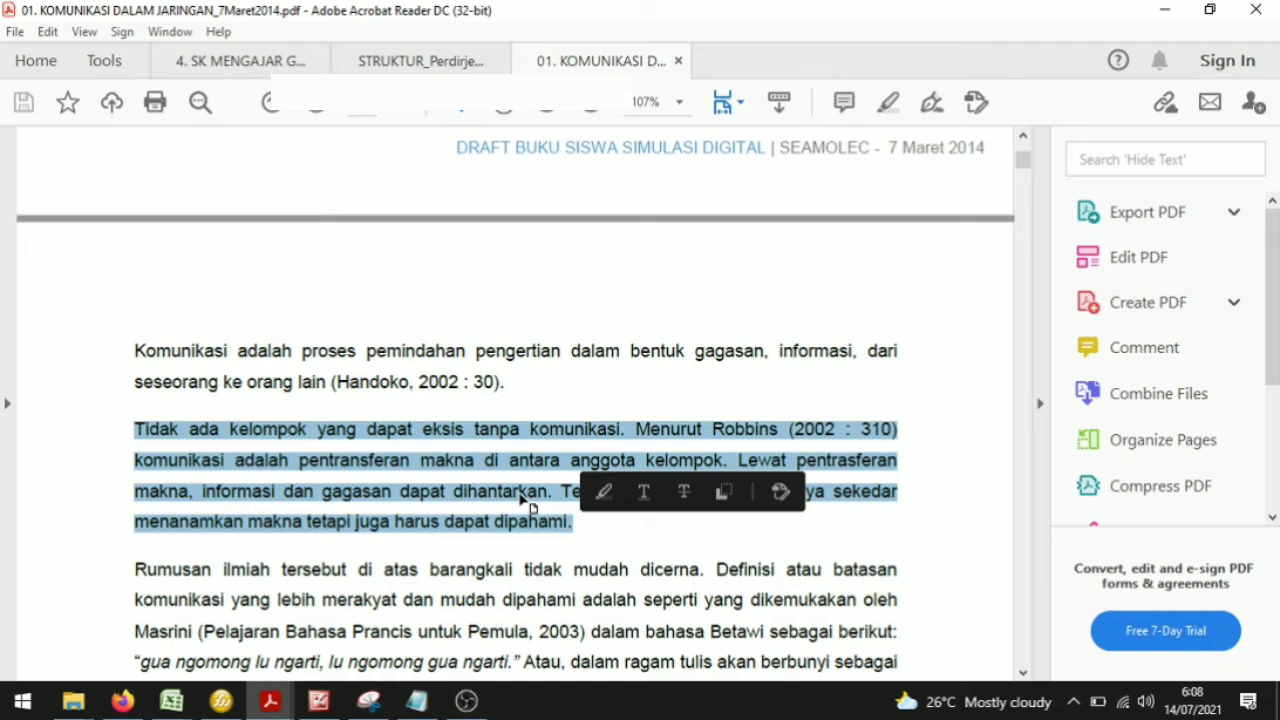
right_click(522, 499)
left_click(555, 514)
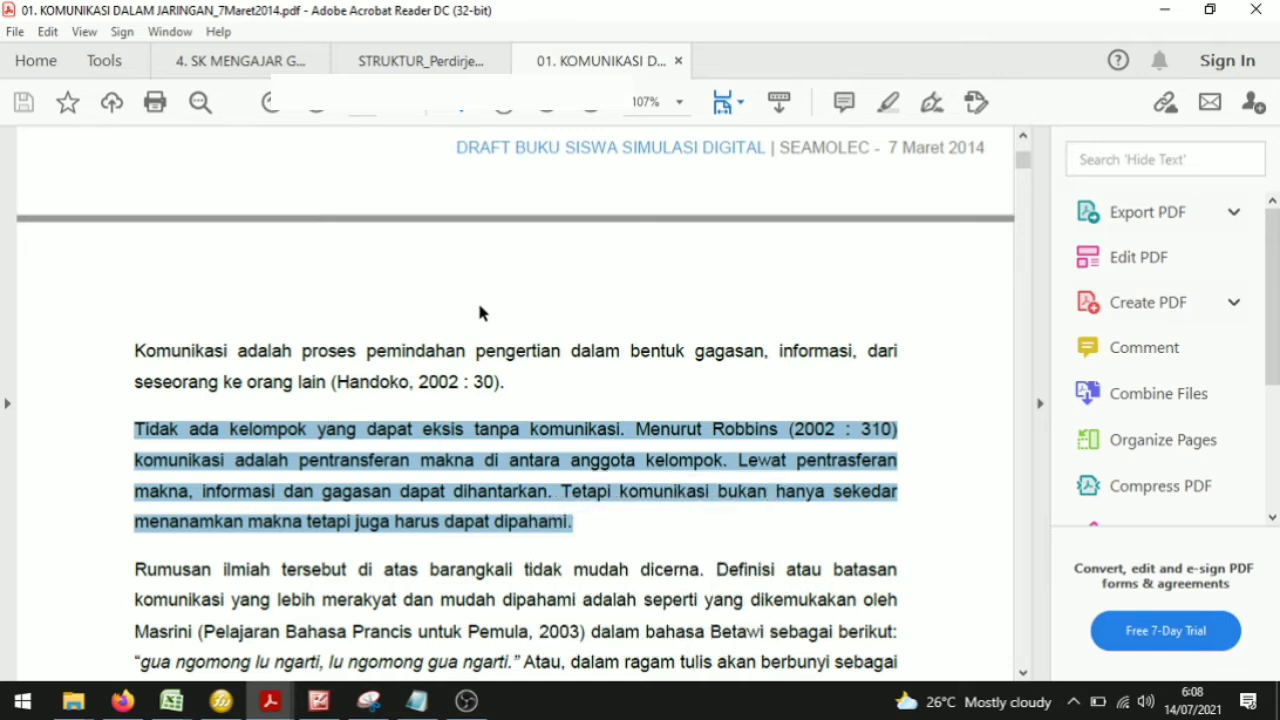
Step: Paste the copied paragraph into a blank Notepad document, then select all of it and copy it again as plain text
left_click(416, 700)
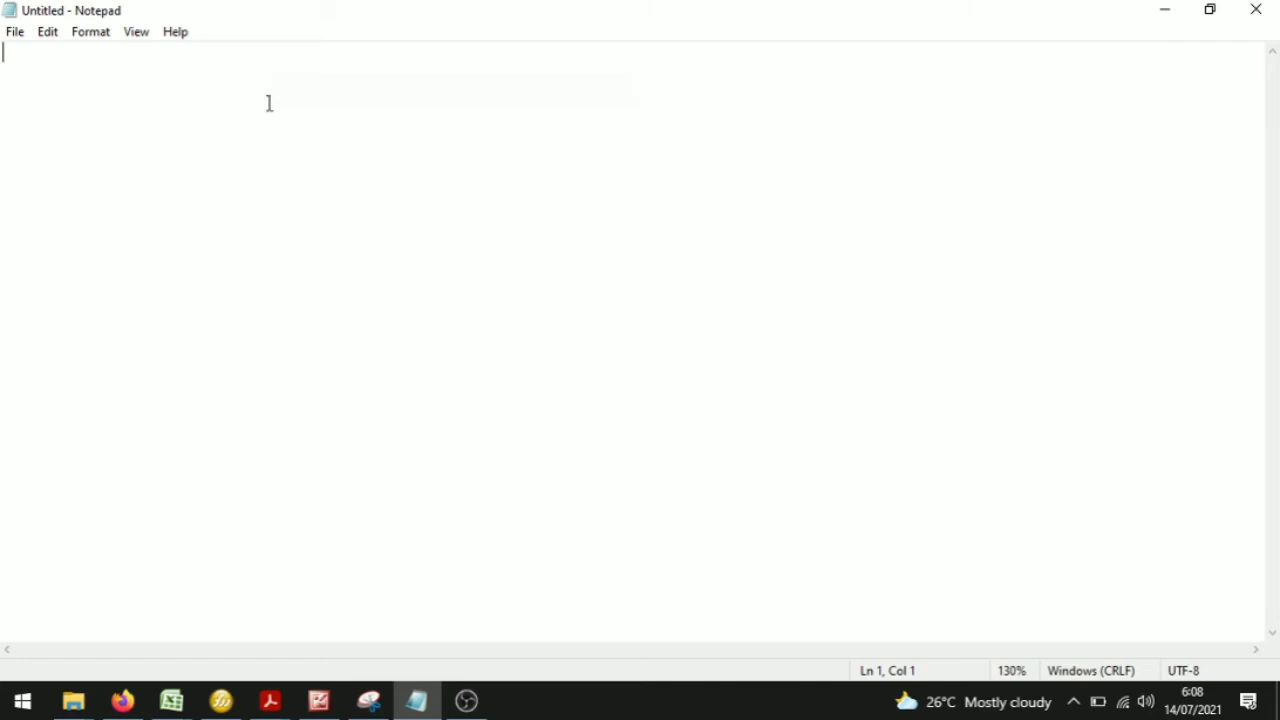
right_click(269, 103)
left_click(321, 190)
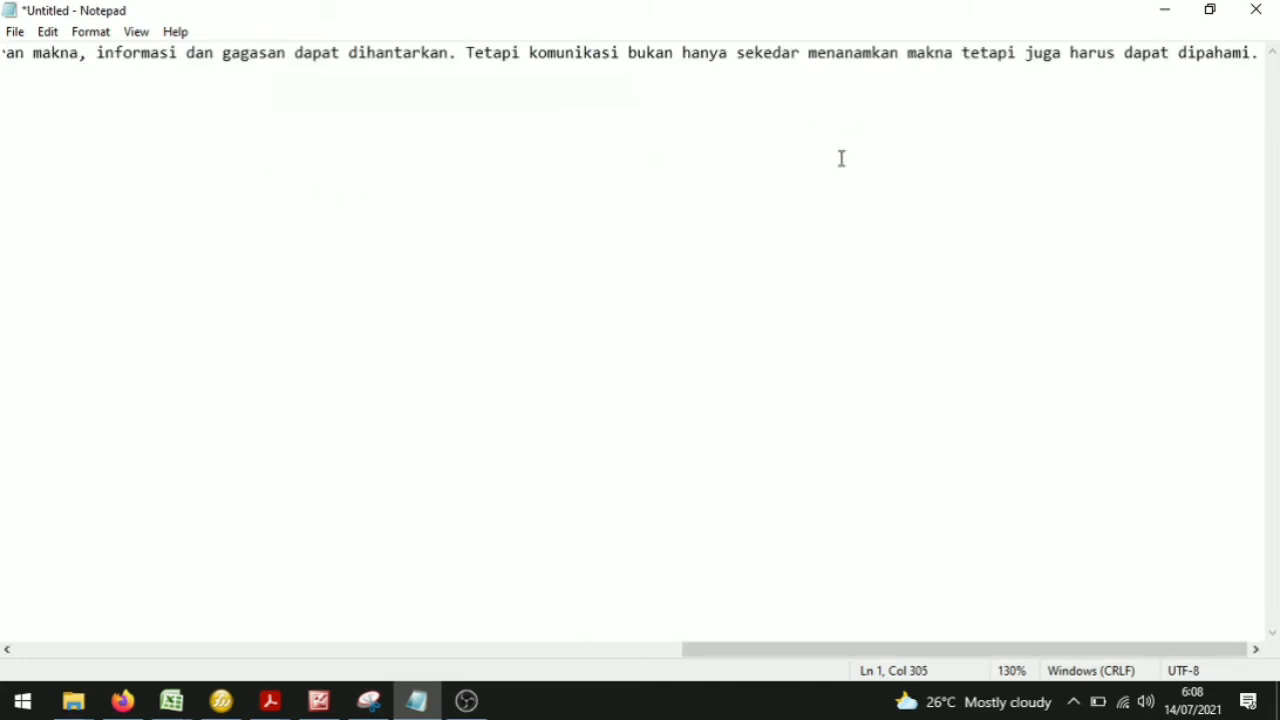
left_click_drag(726, 652, 38, 636)
double_click(314, 50)
left_click(314, 50)
key("ctrl+a")
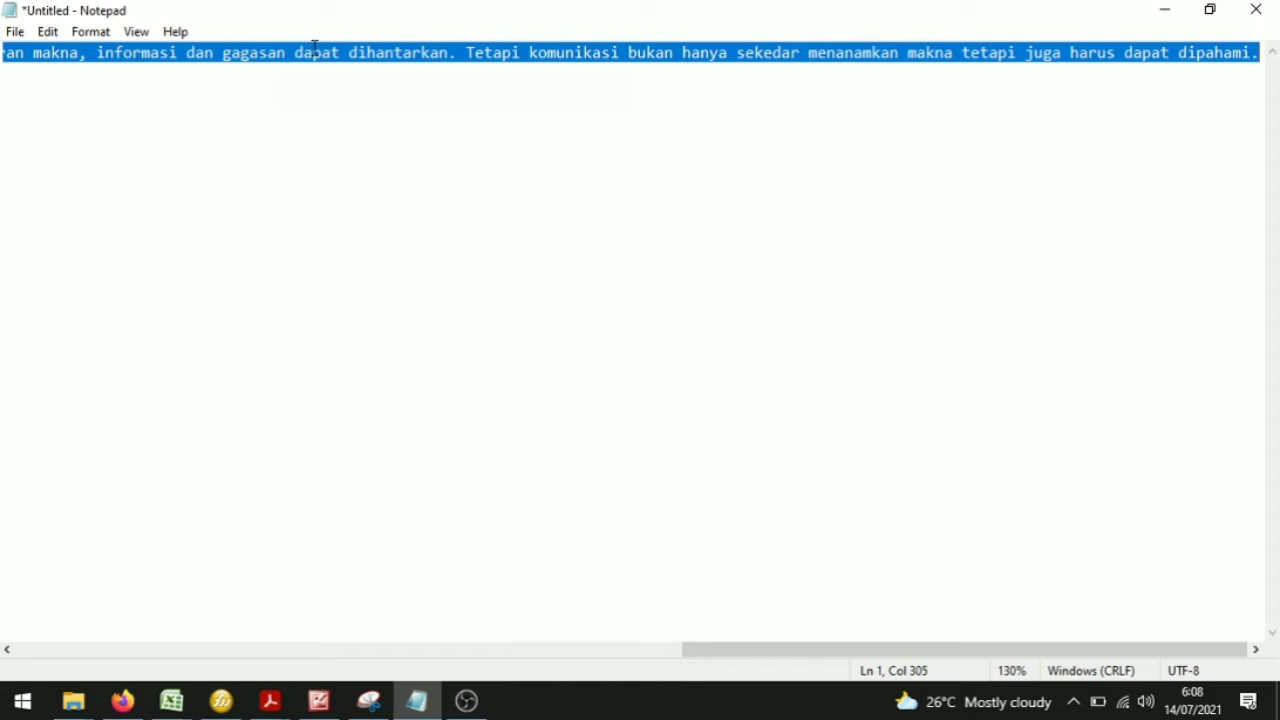
right_click(318, 60)
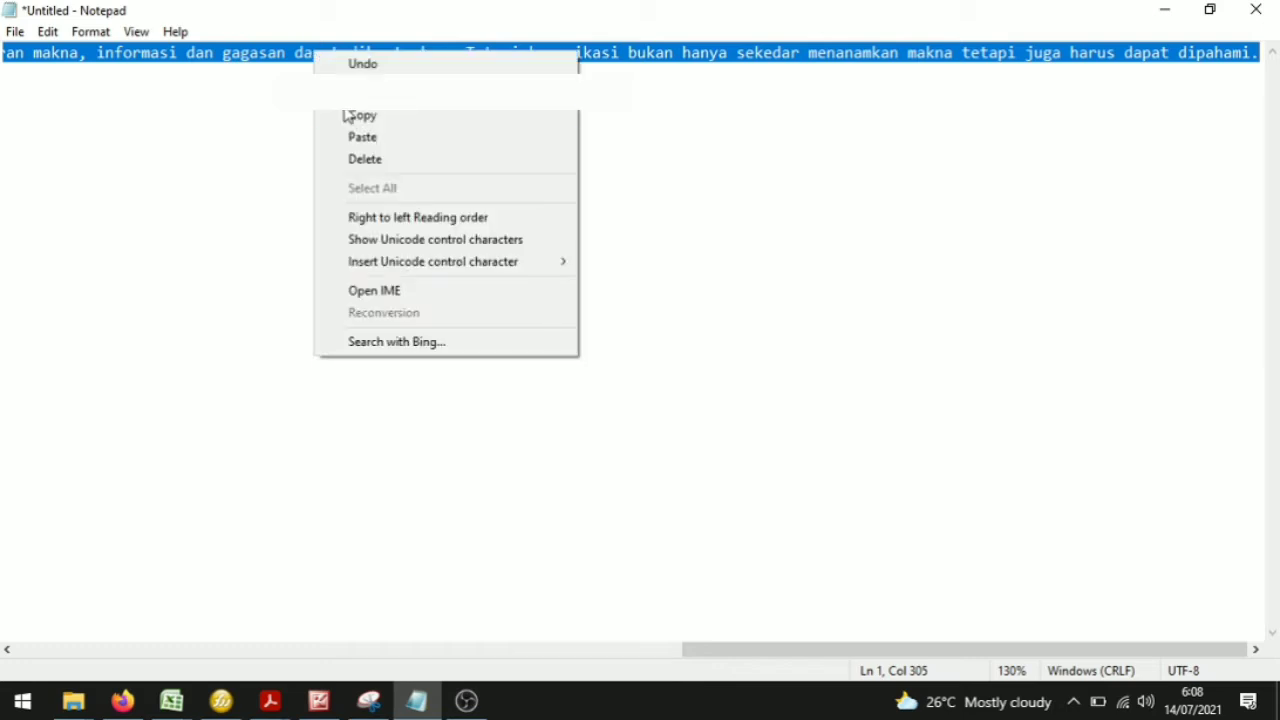
left_click(352, 117)
Step: Paste the plain-text paragraph into the Buku Digital material's content editor
left_click(124, 702)
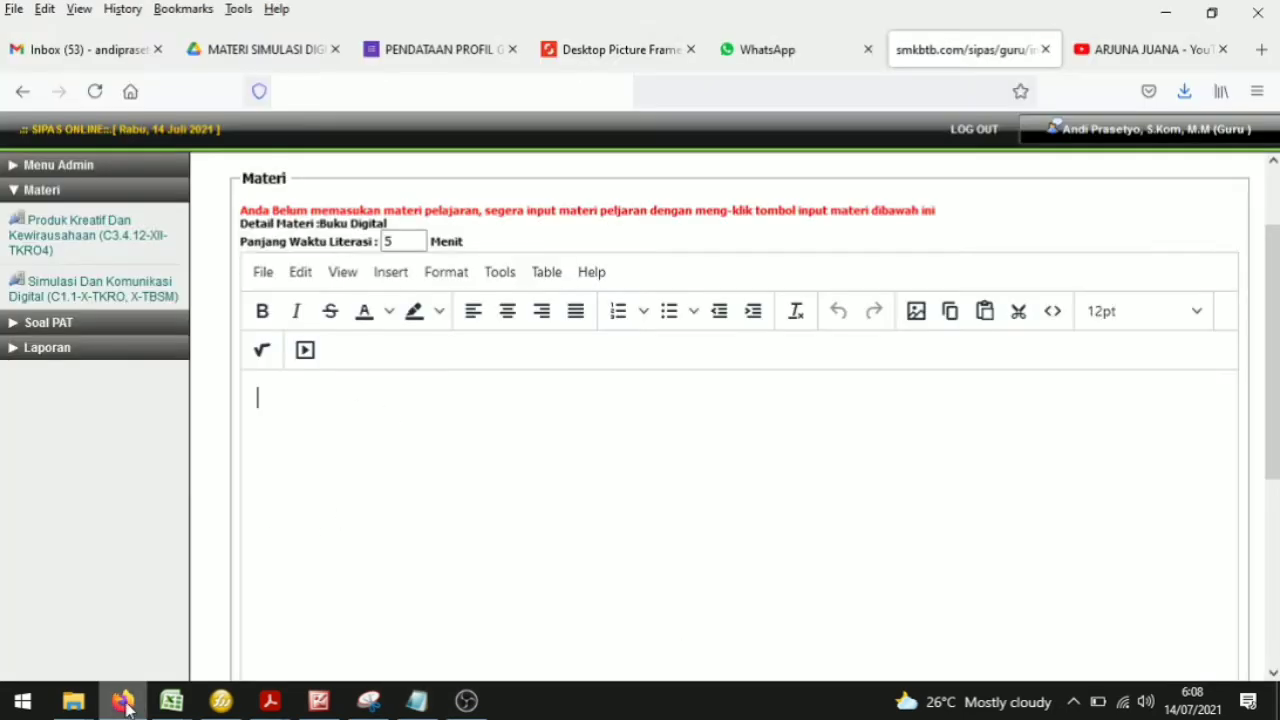
right_click(342, 390)
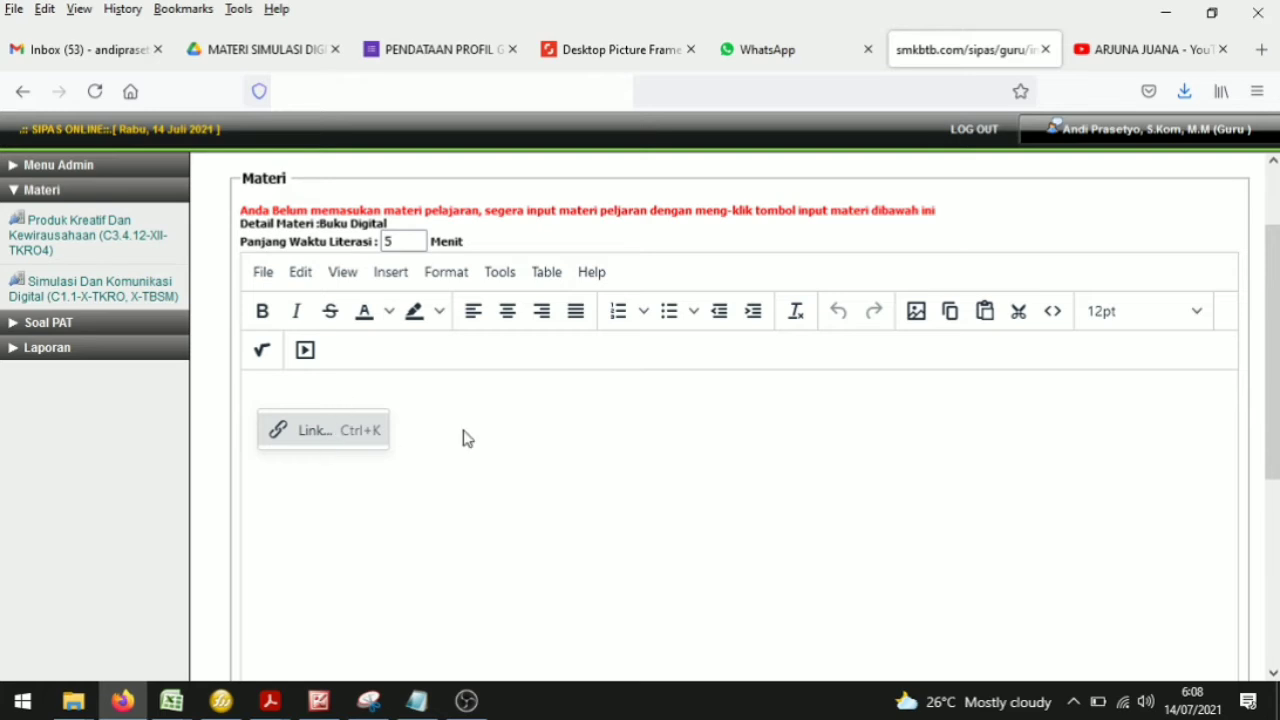
left_click(430, 421)
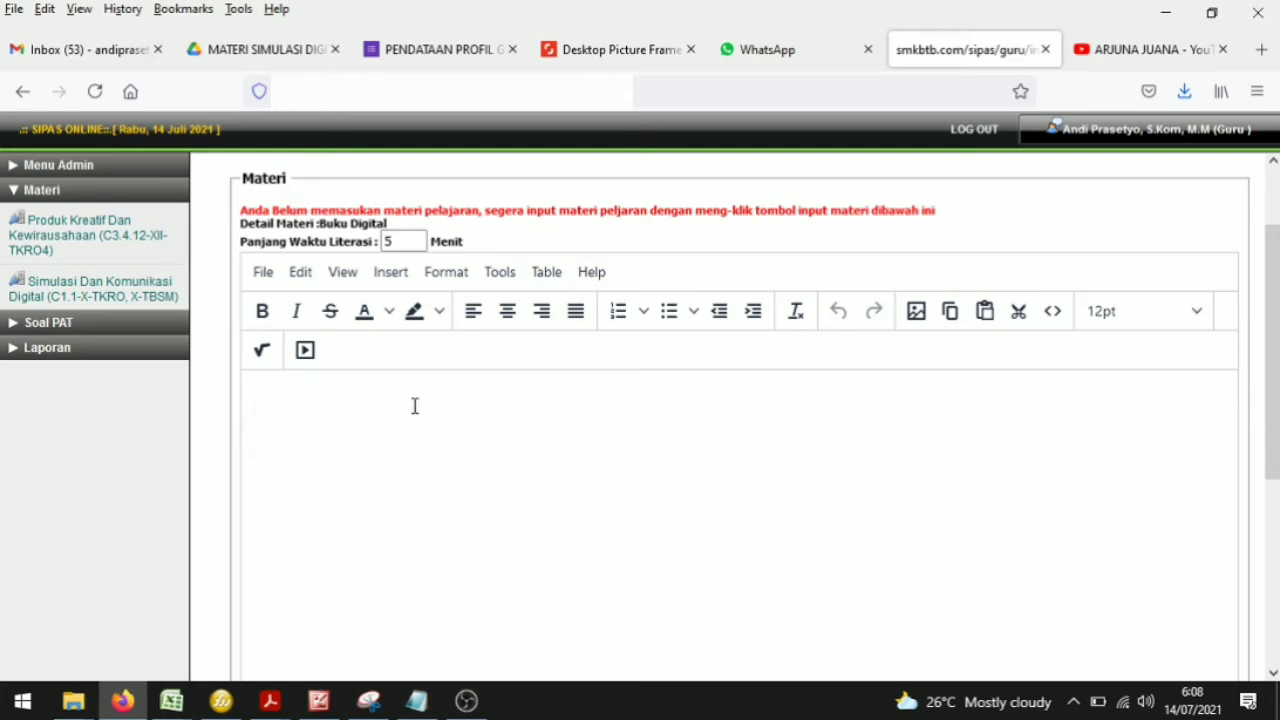
key("ctrl+v")
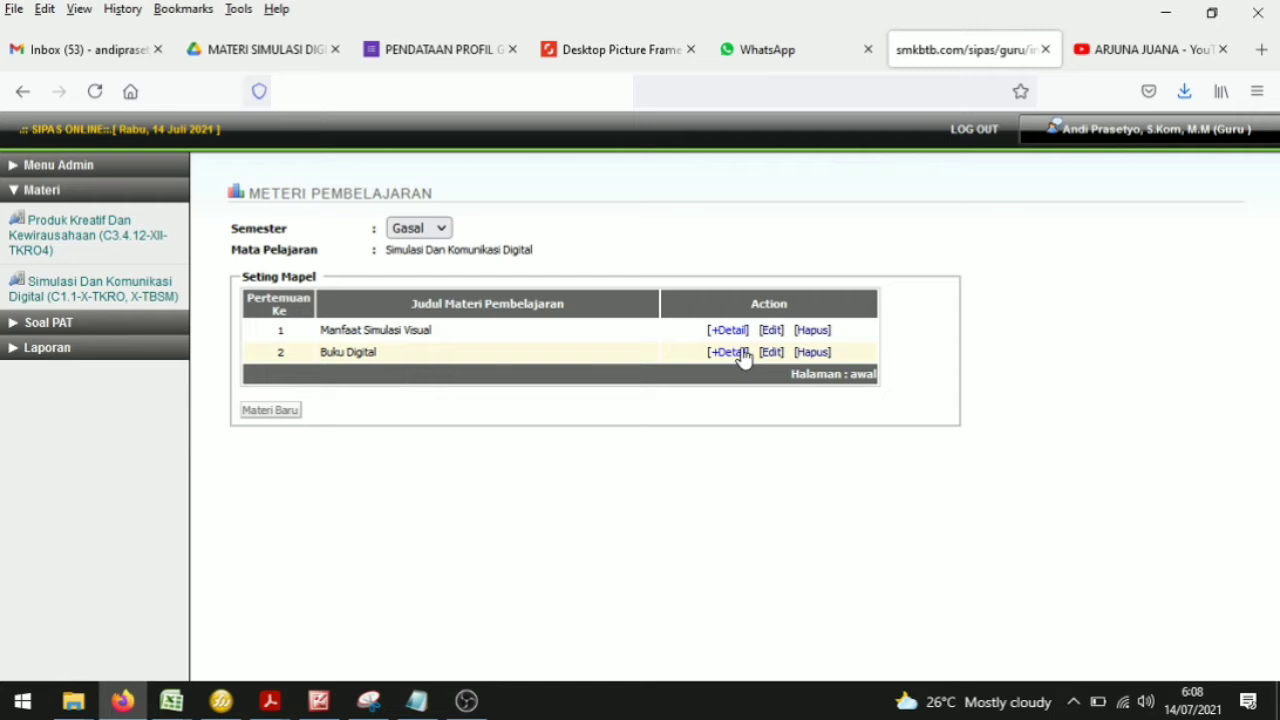
Step: Open the Manfaat Simulasi Visual material's editing form and review its content, links and embedded video
left_click(720, 330)
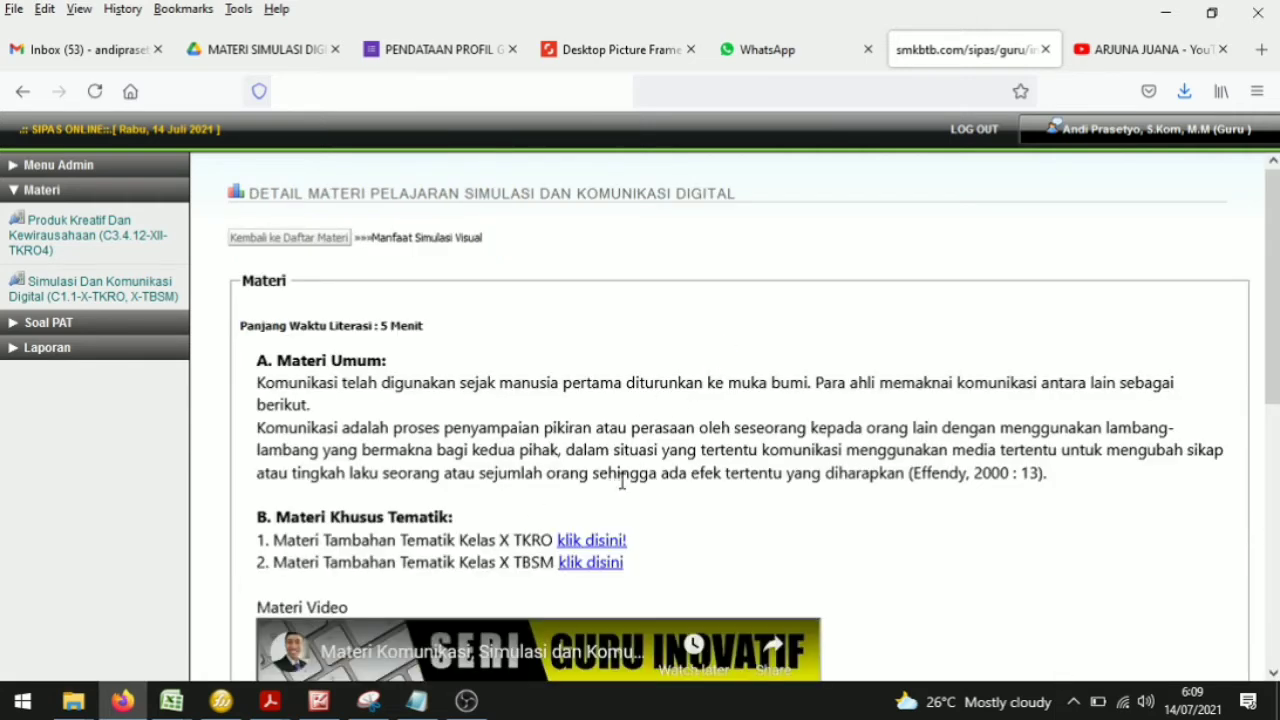
scroll(640, 490, "down", 4)
left_click(283, 565)
scroll(737, 508, "down", 4)
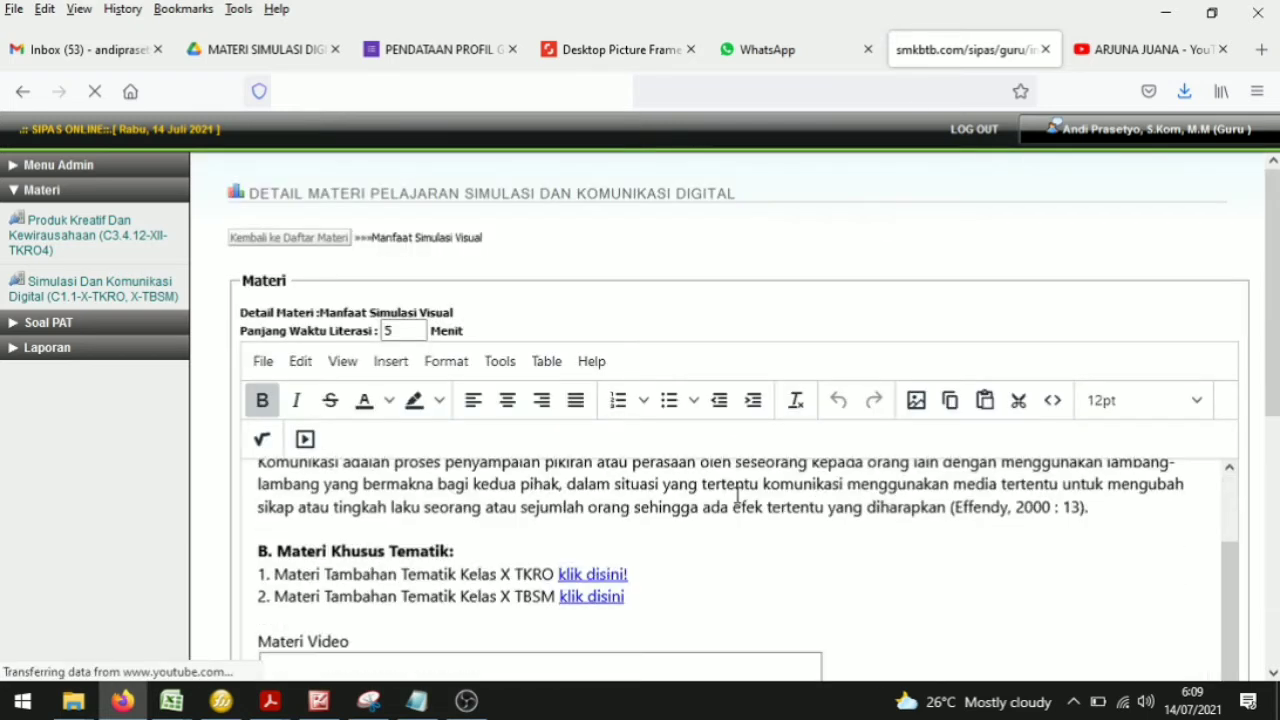
scroll(674, 508, "down", 5)
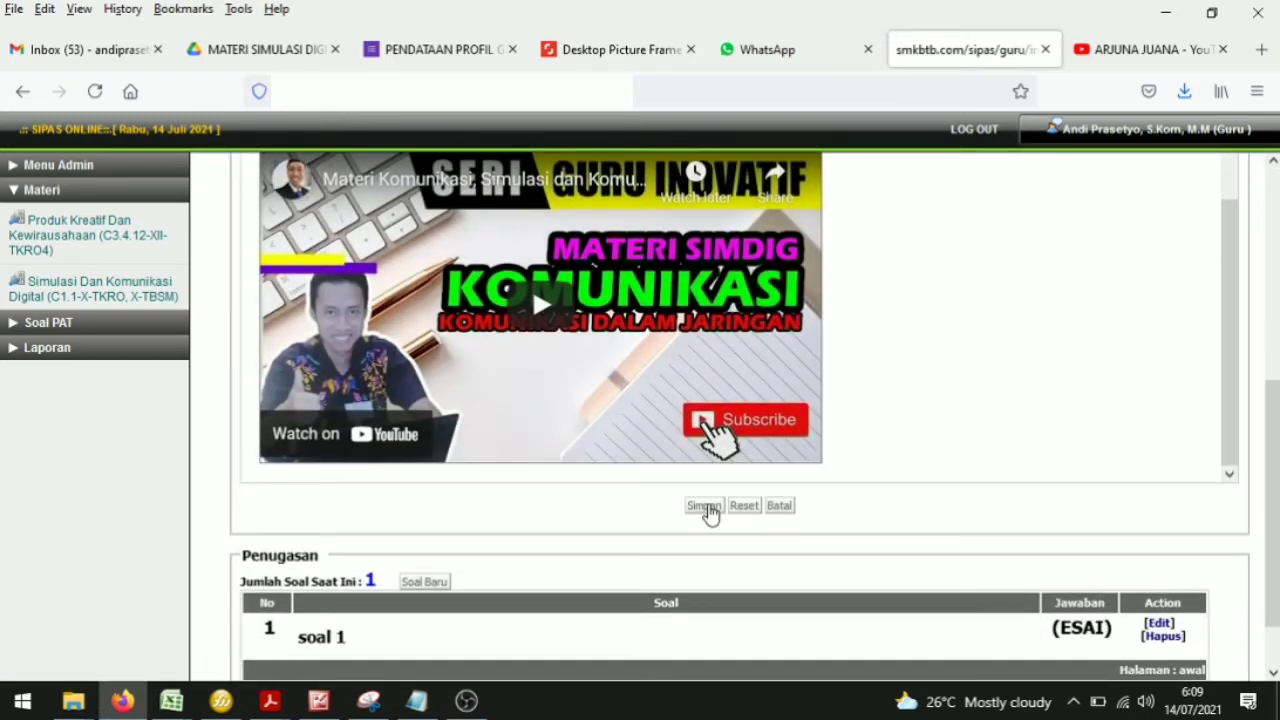
scroll(708, 510, "up", 5)
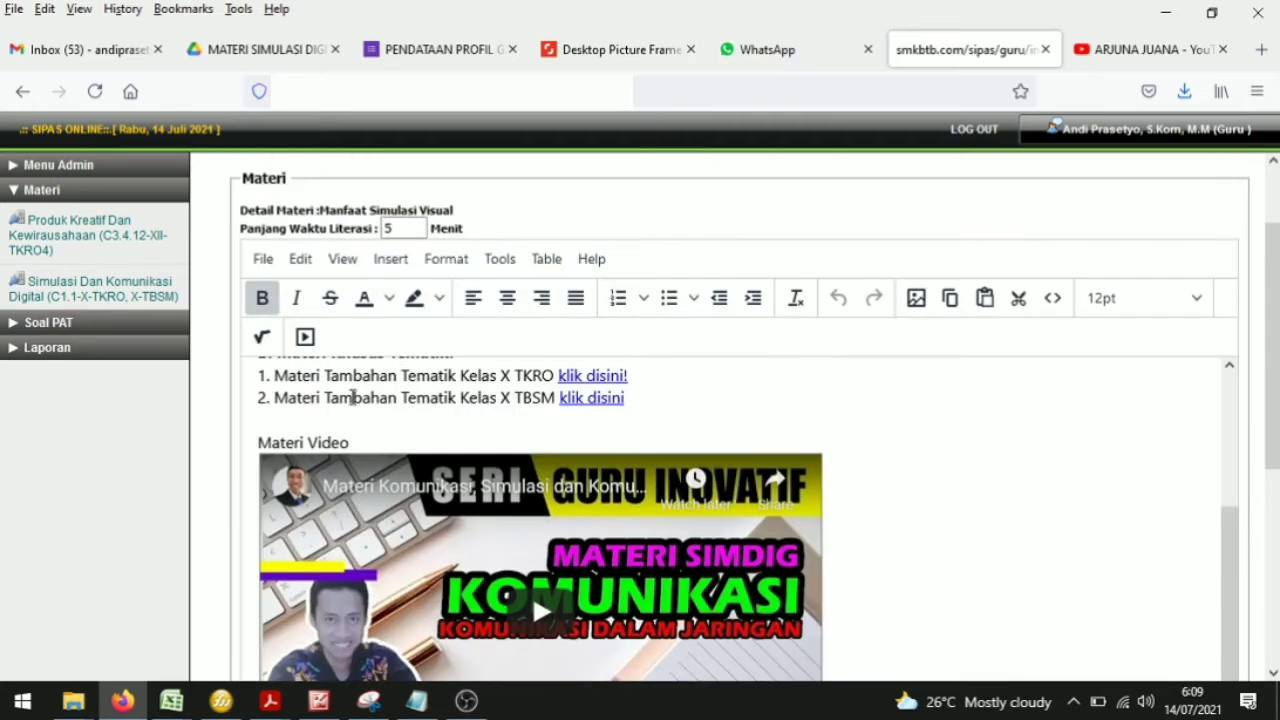
scroll(426, 430, "down", 2)
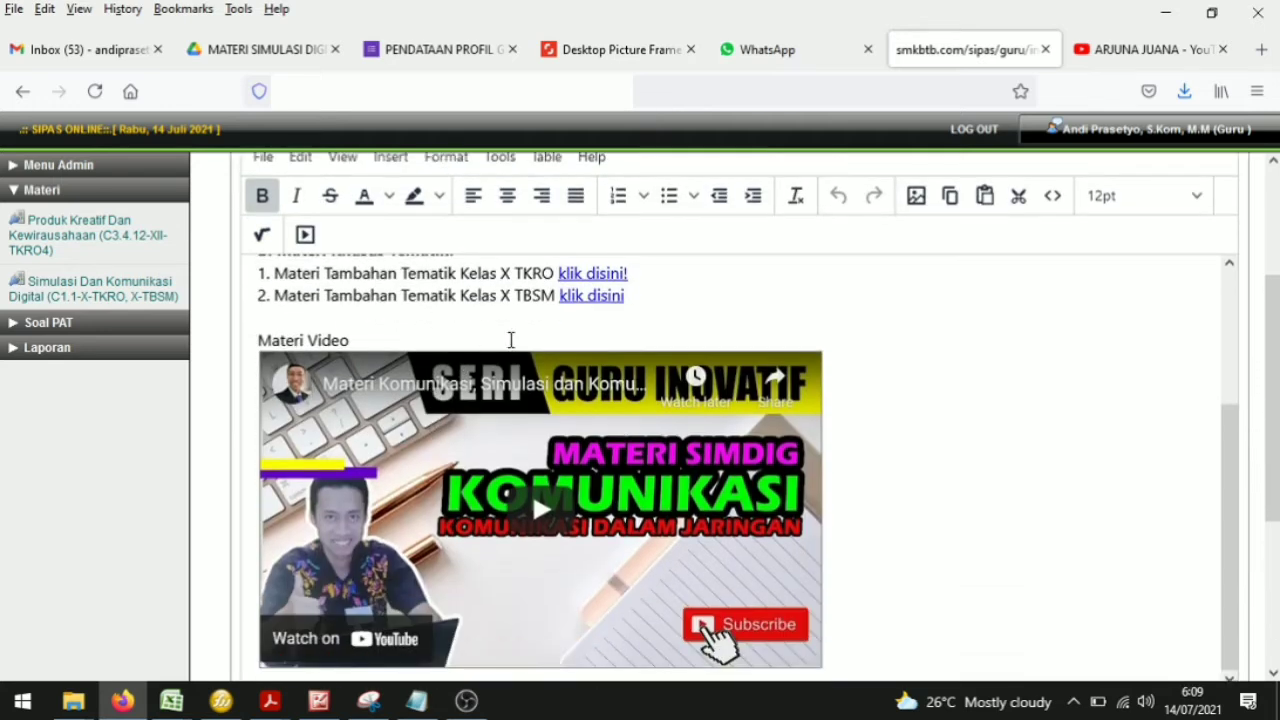
scroll(708, 470, "down", 4)
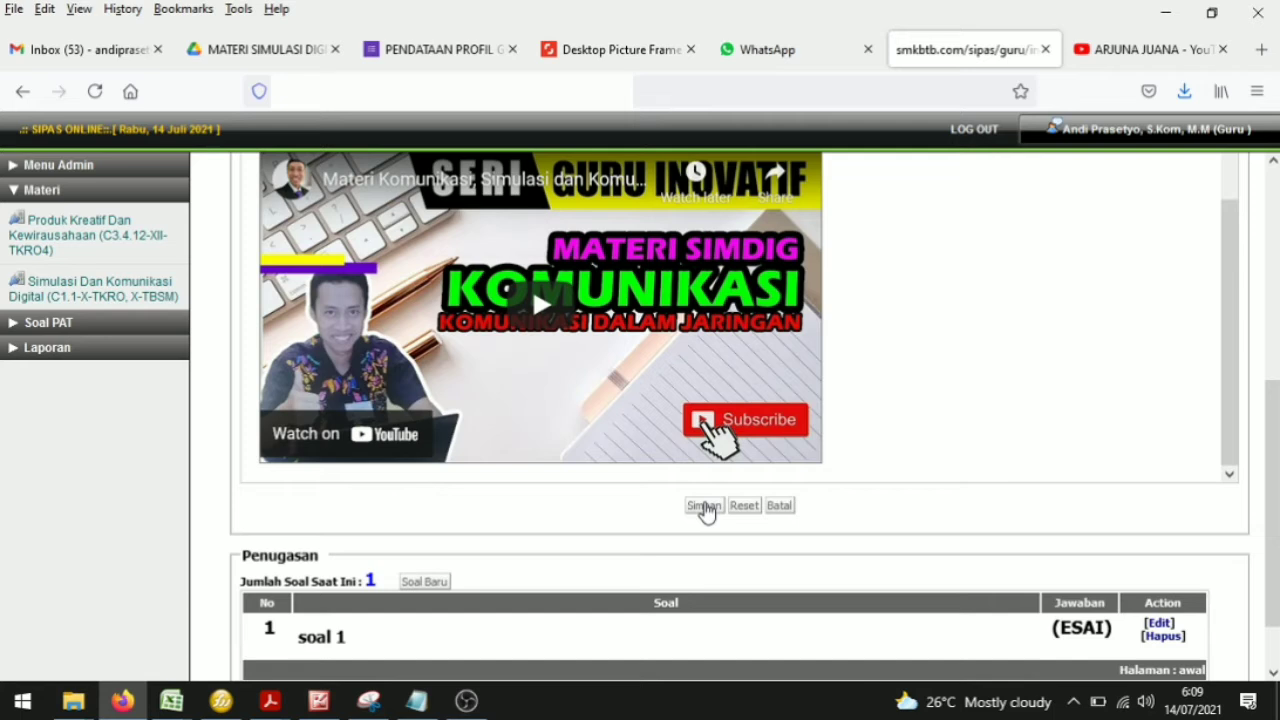
scroll(589, 294, "up", 3)
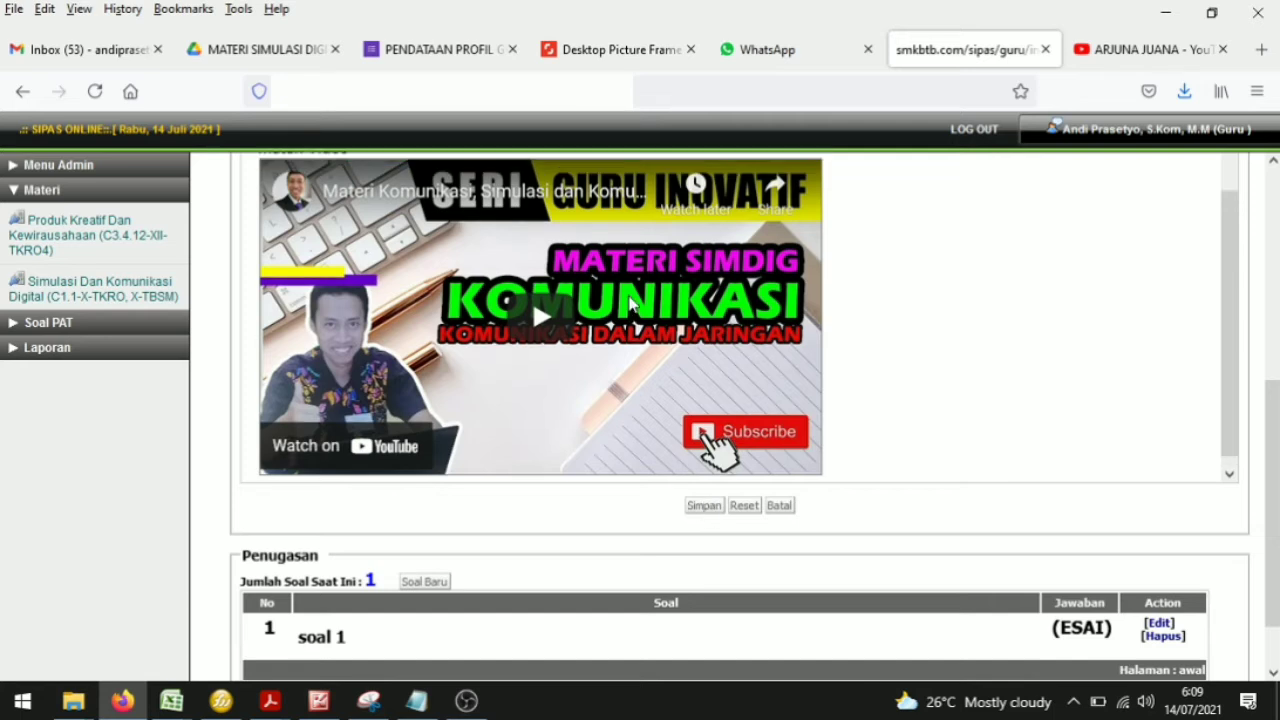
scroll(850, 332, "up", 3)
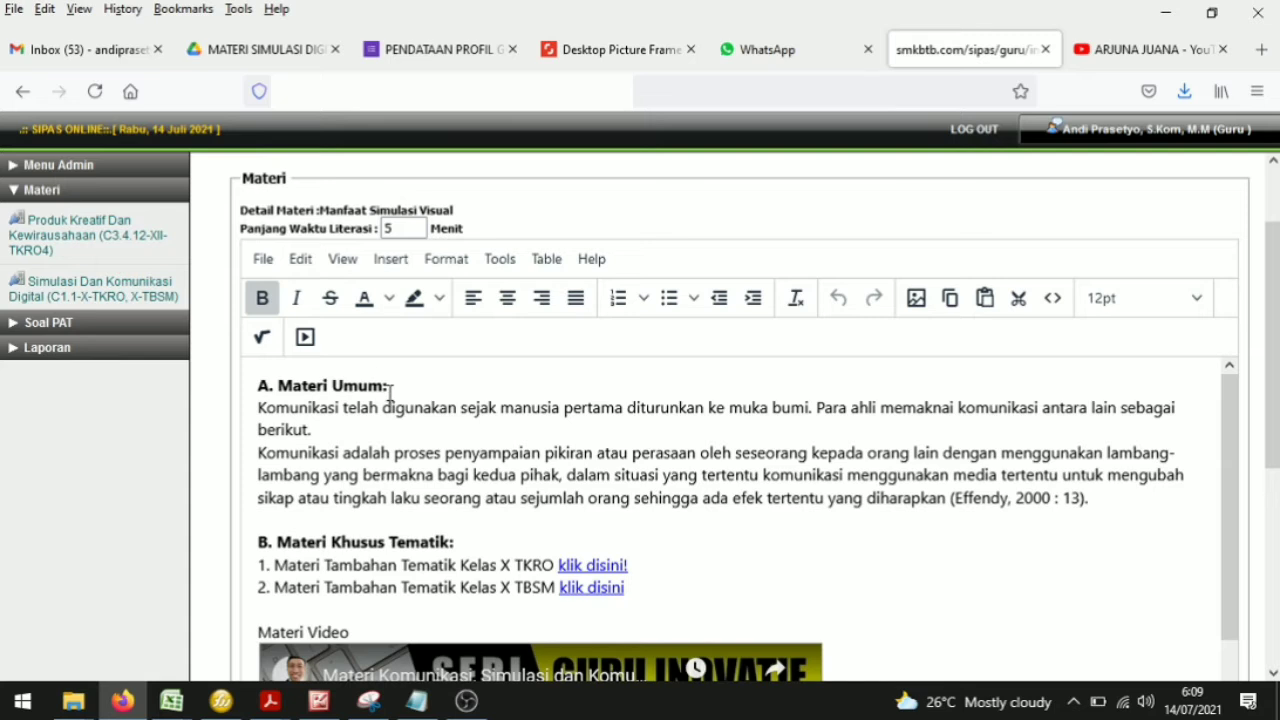
scroll(978, 400, "up", 1)
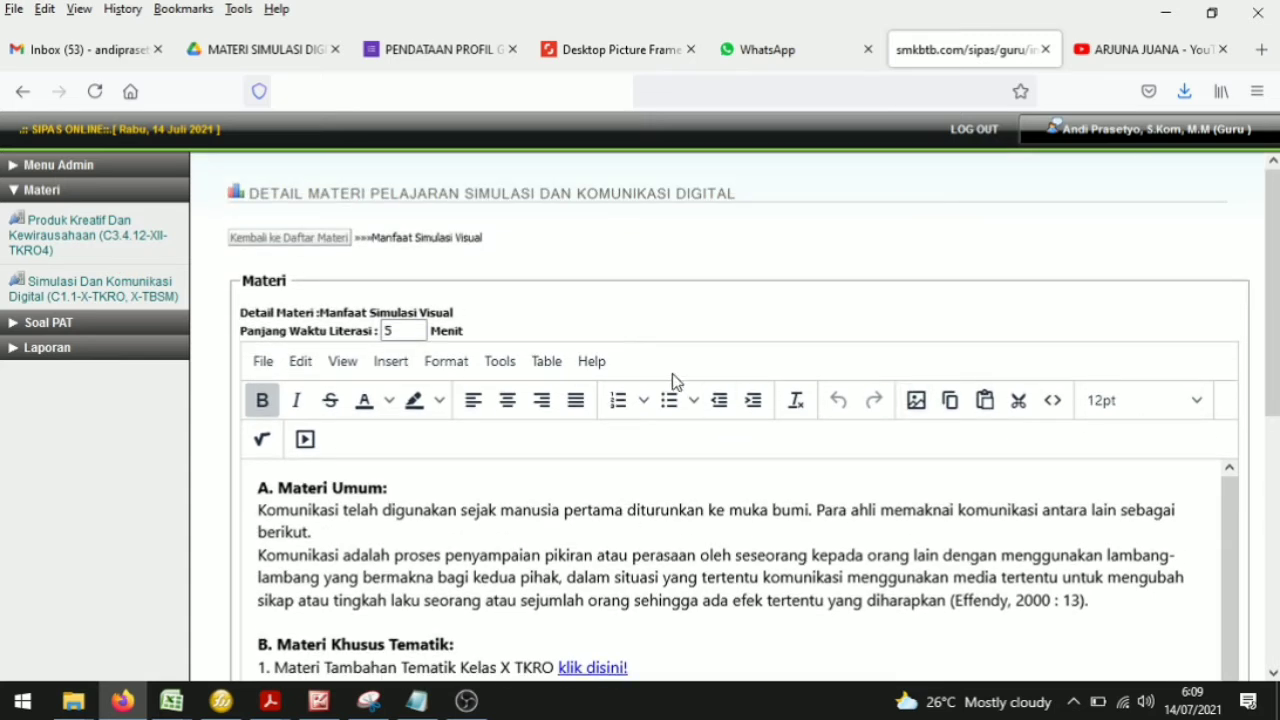
scroll(672, 375, "down", 1)
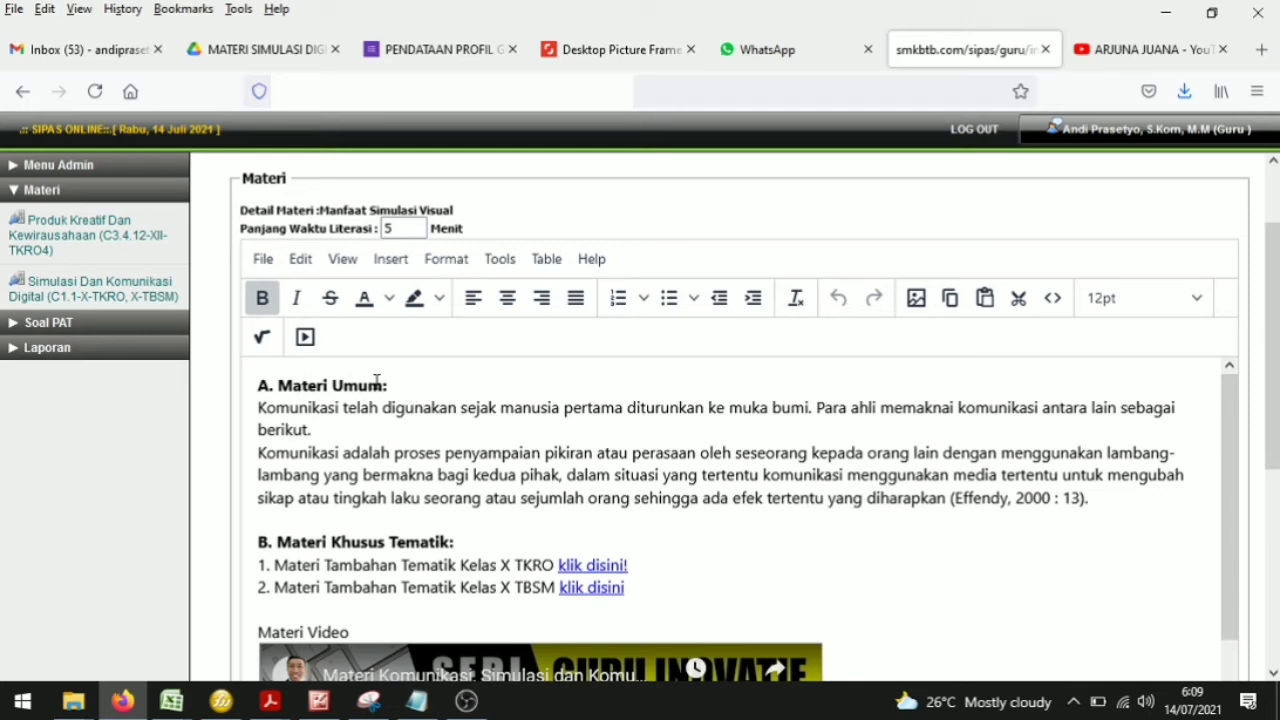
scroll(385, 400, "down", 1)
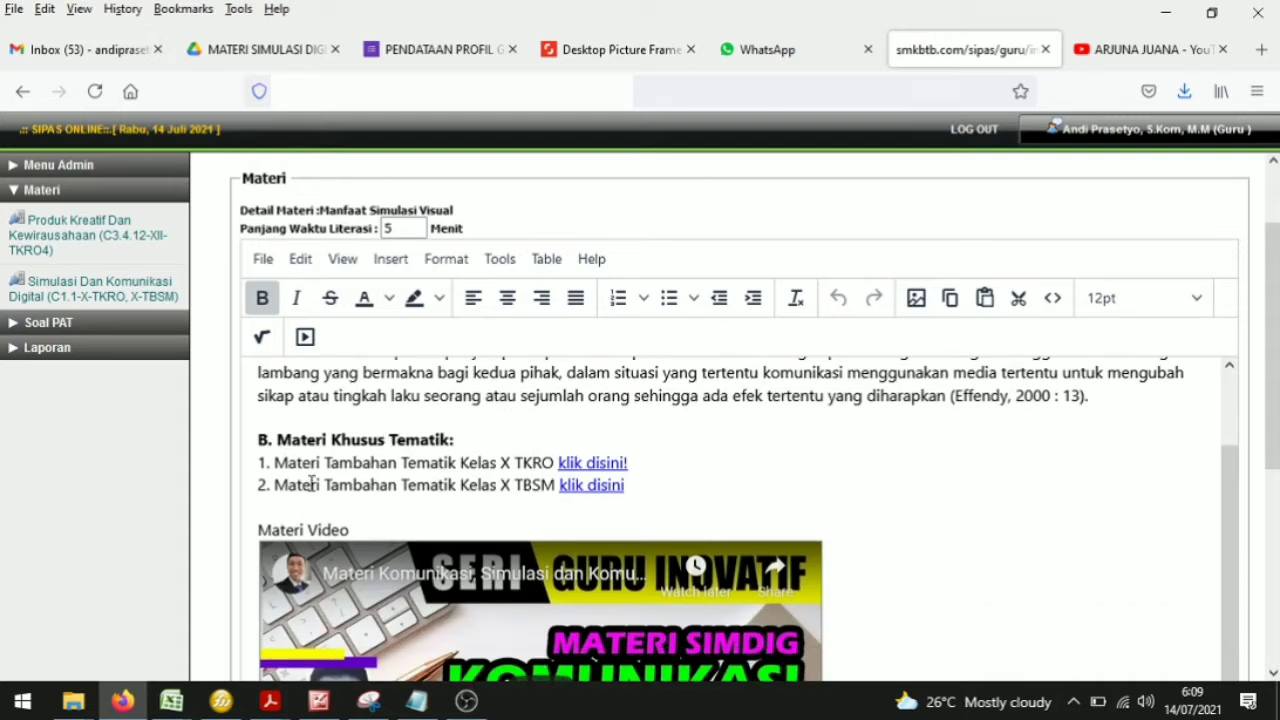
Step: Try toggling bold on the 'A. Materi Umum:' and 'B. Materi Khusus Tematik:' headings
left_click_drag(471, 447, 258, 445)
scroll(380, 440, "up", 1)
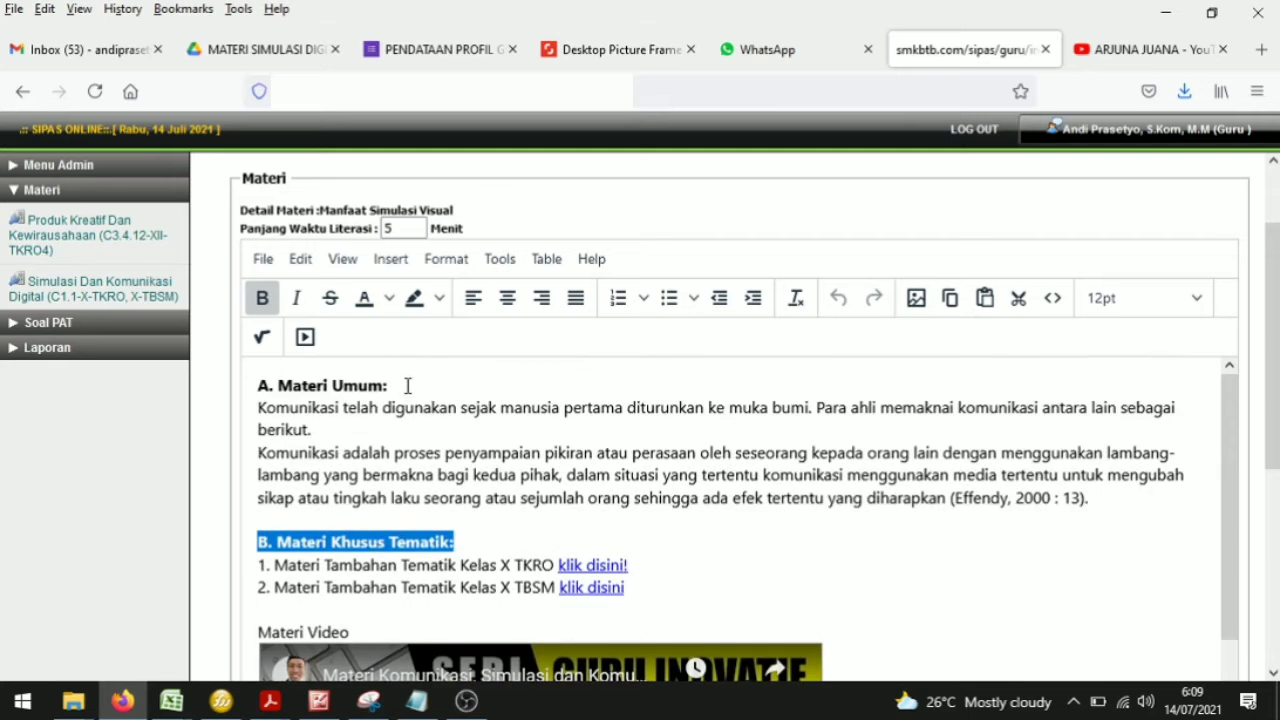
left_click_drag(407, 385, 246, 383)
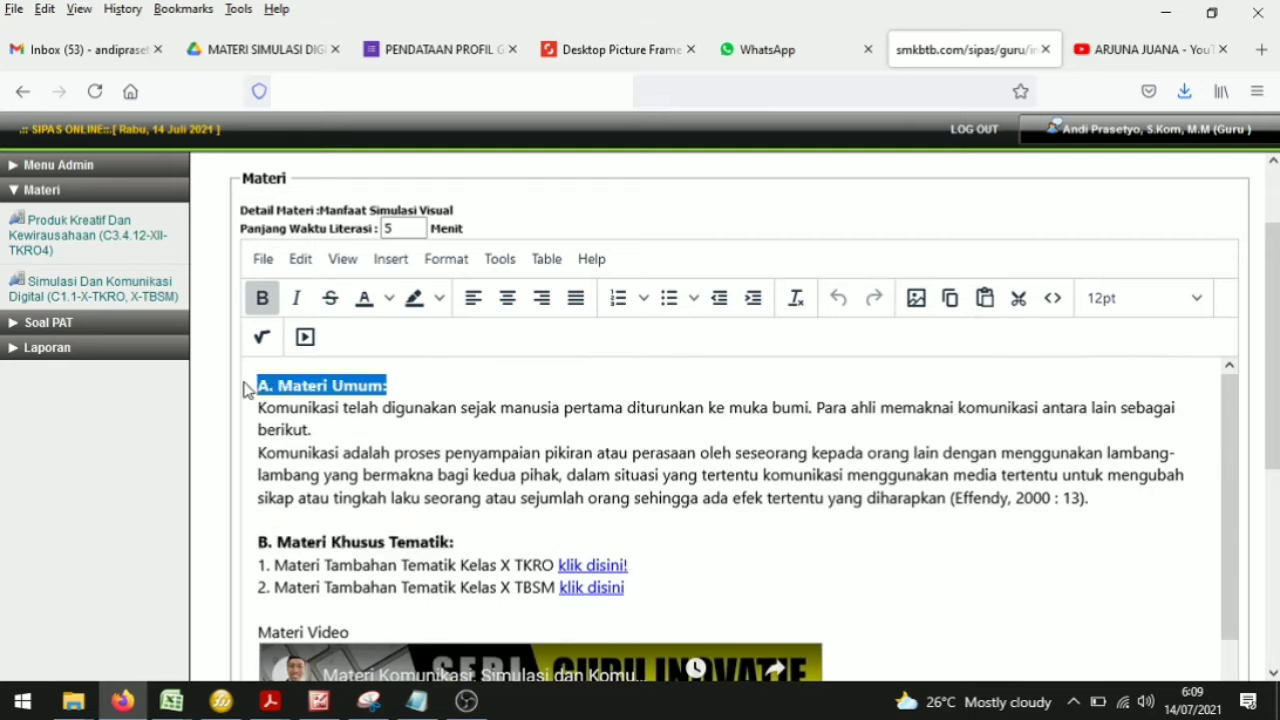
left_click(300, 385)
left_click_drag(432, 384, 258, 385)
left_click(267, 305)
left_click(268, 300)
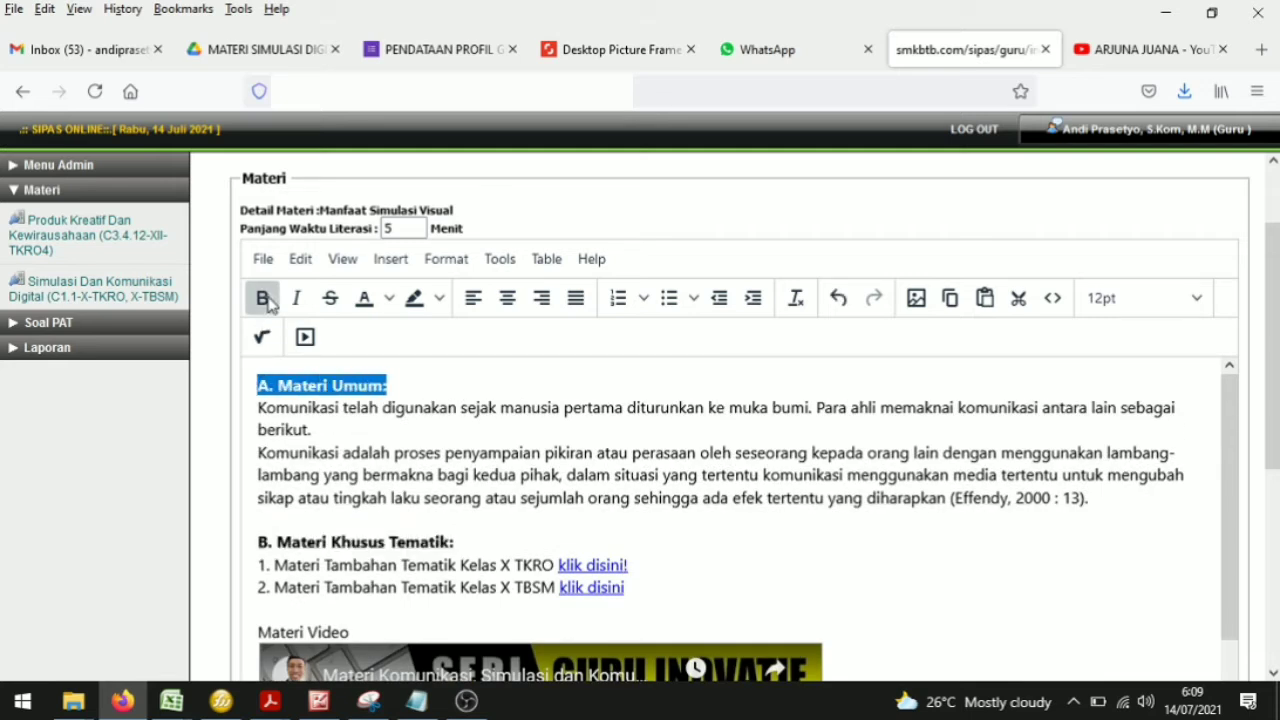
left_click(405, 386)
triple_click(316, 385)
left_click(406, 385)
left_click_drag(406, 385, 252, 393)
left_click_drag(463, 543, 262, 542)
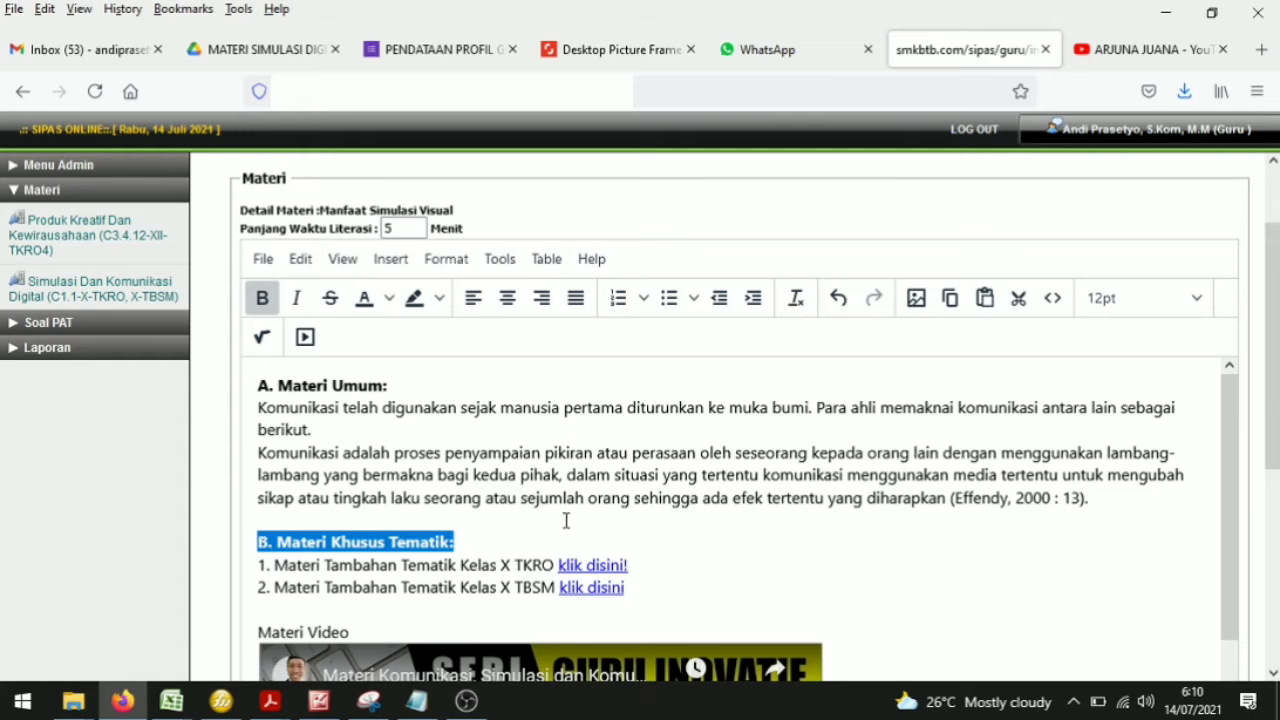
left_click(471, 545)
left_click_drag(471, 545, 234, 552)
left_click(264, 308)
left_click(264, 310)
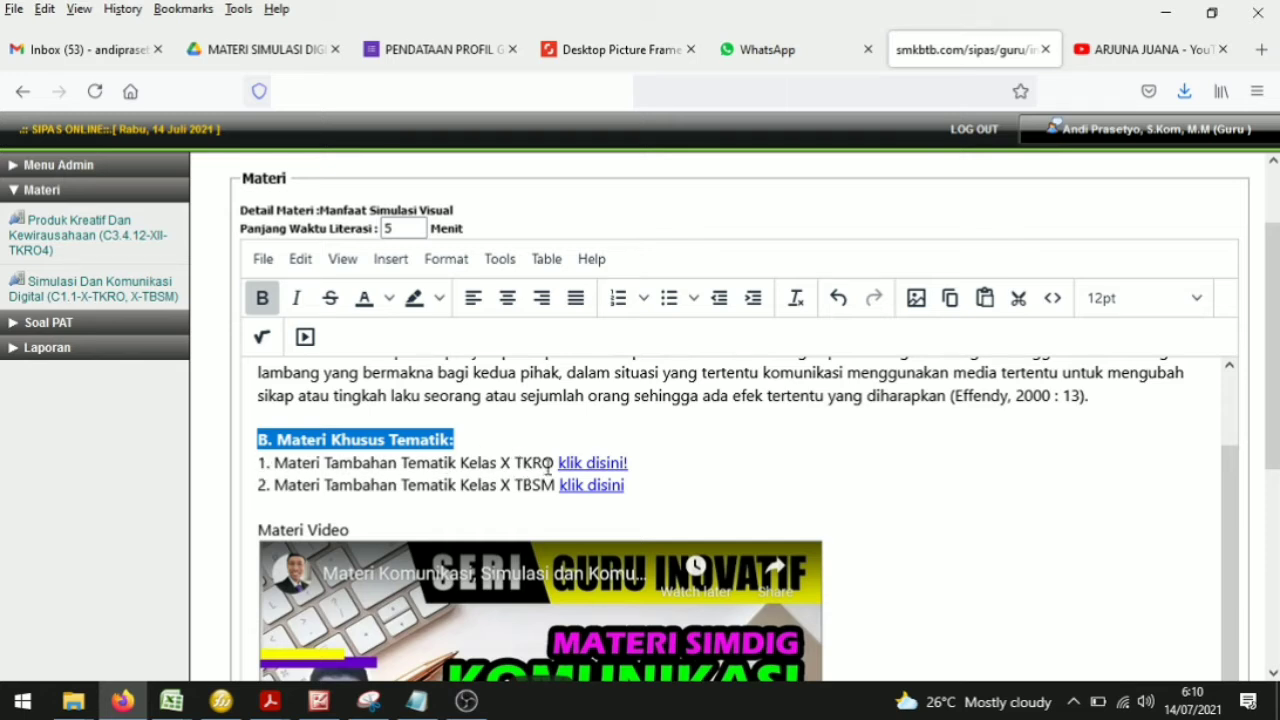
Step: Select the first 'klik disini!' link in the material editor and switch to the MATERI SIMULASI DIGITAL TEMATIK Drive folder
left_click_drag(632, 462, 558, 463)
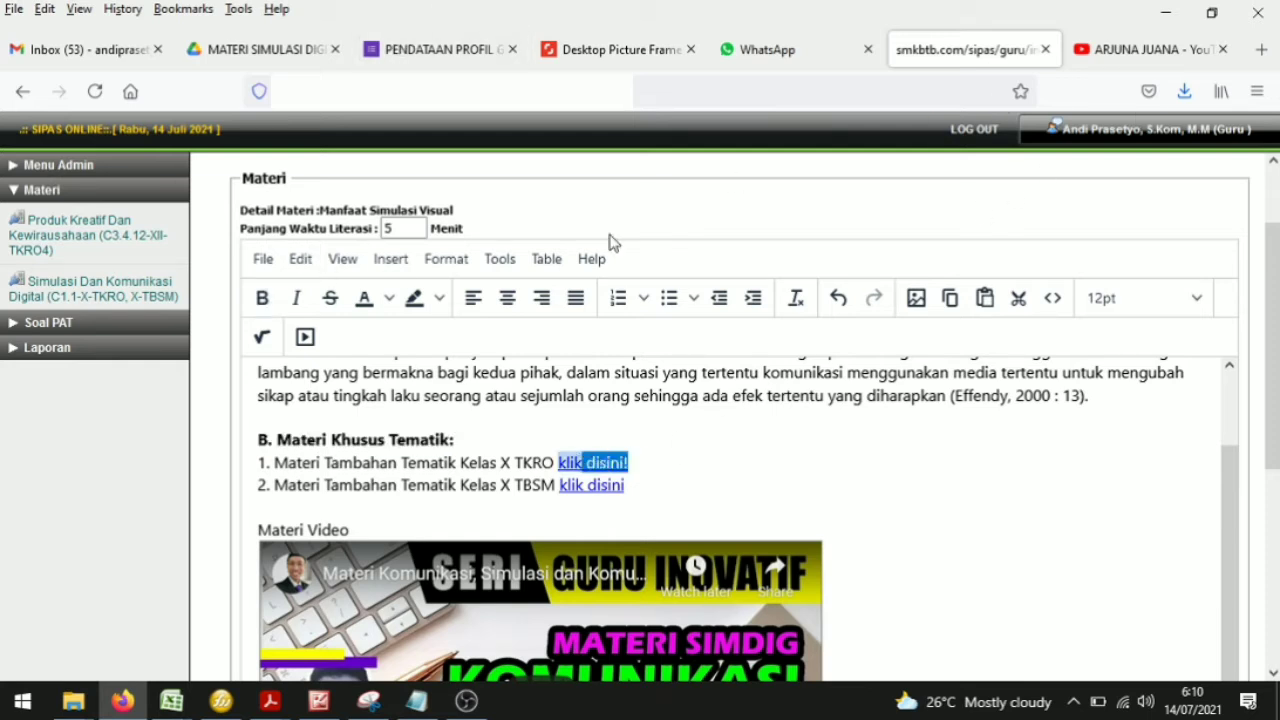
left_click(287, 58)
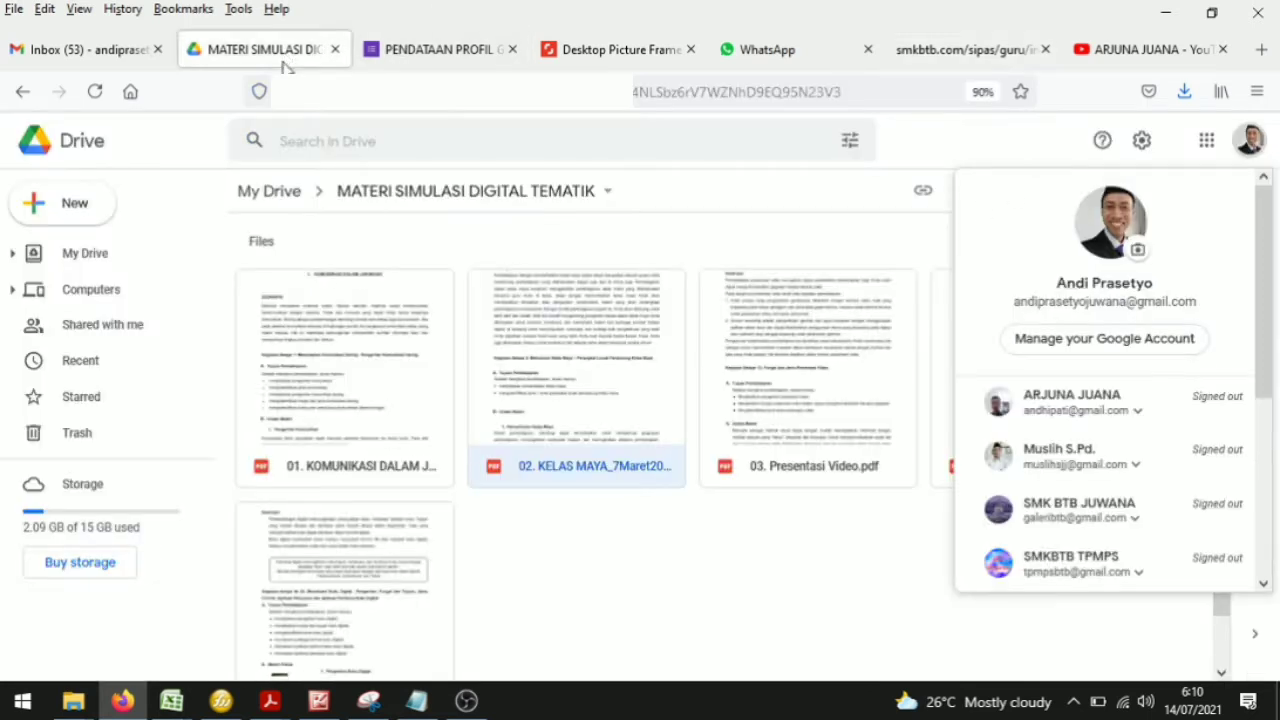
left_click(686, 528)
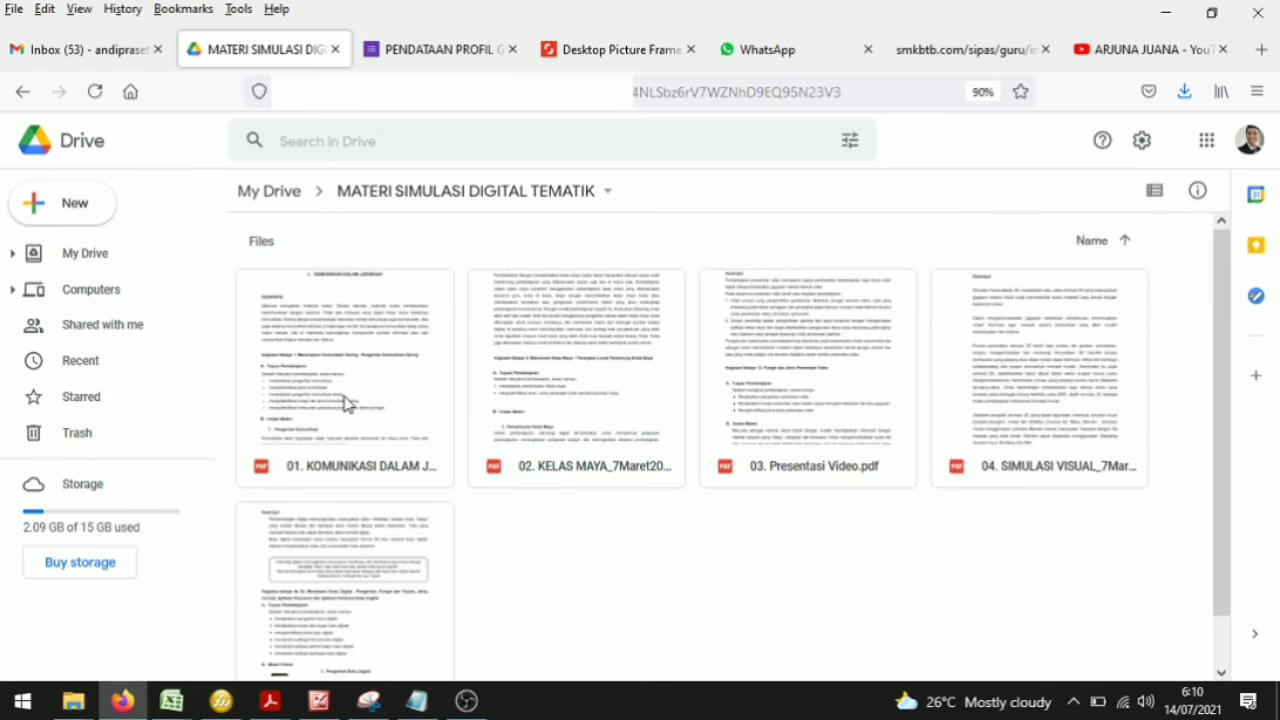
left_click(73, 700)
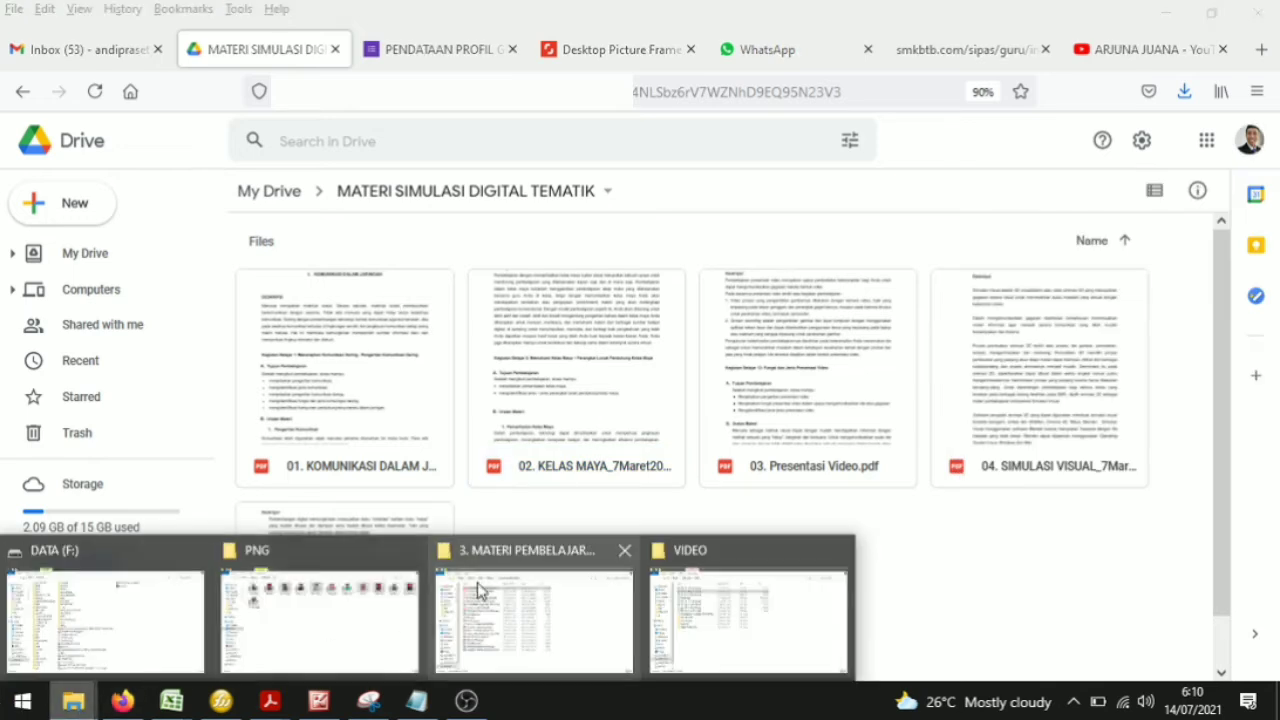
left_click(975, 545)
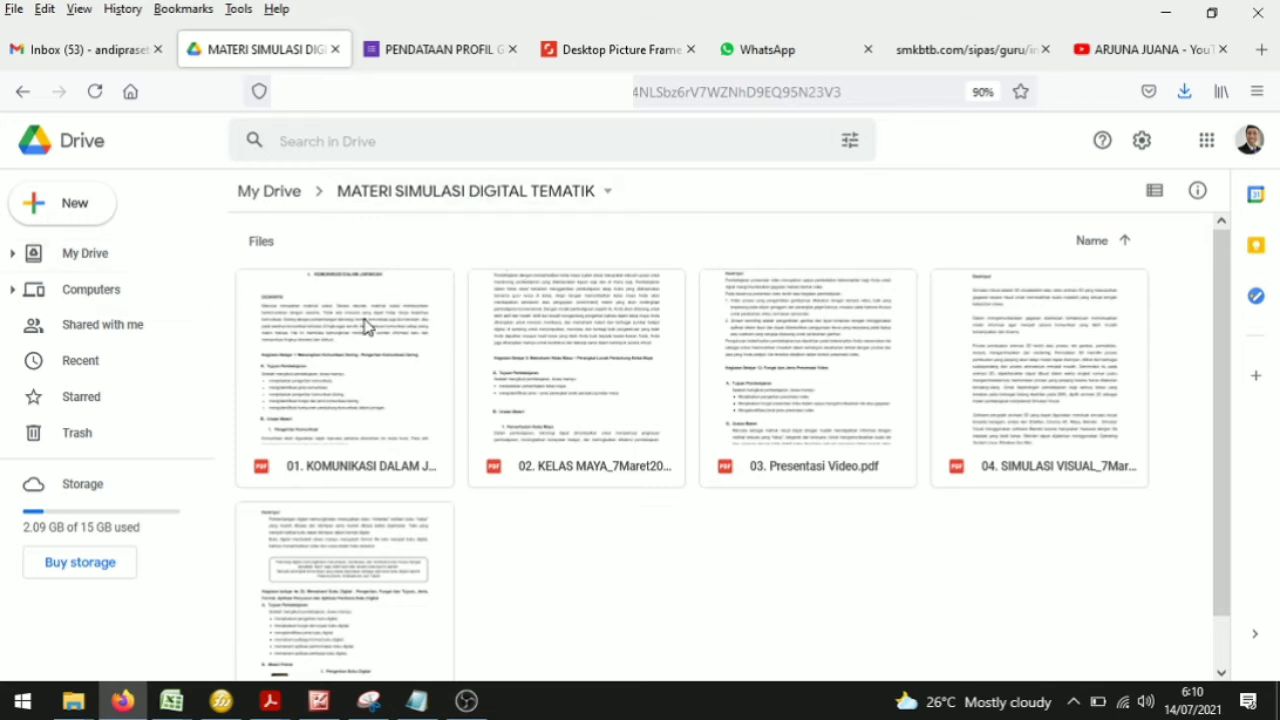
right_click(365, 369)
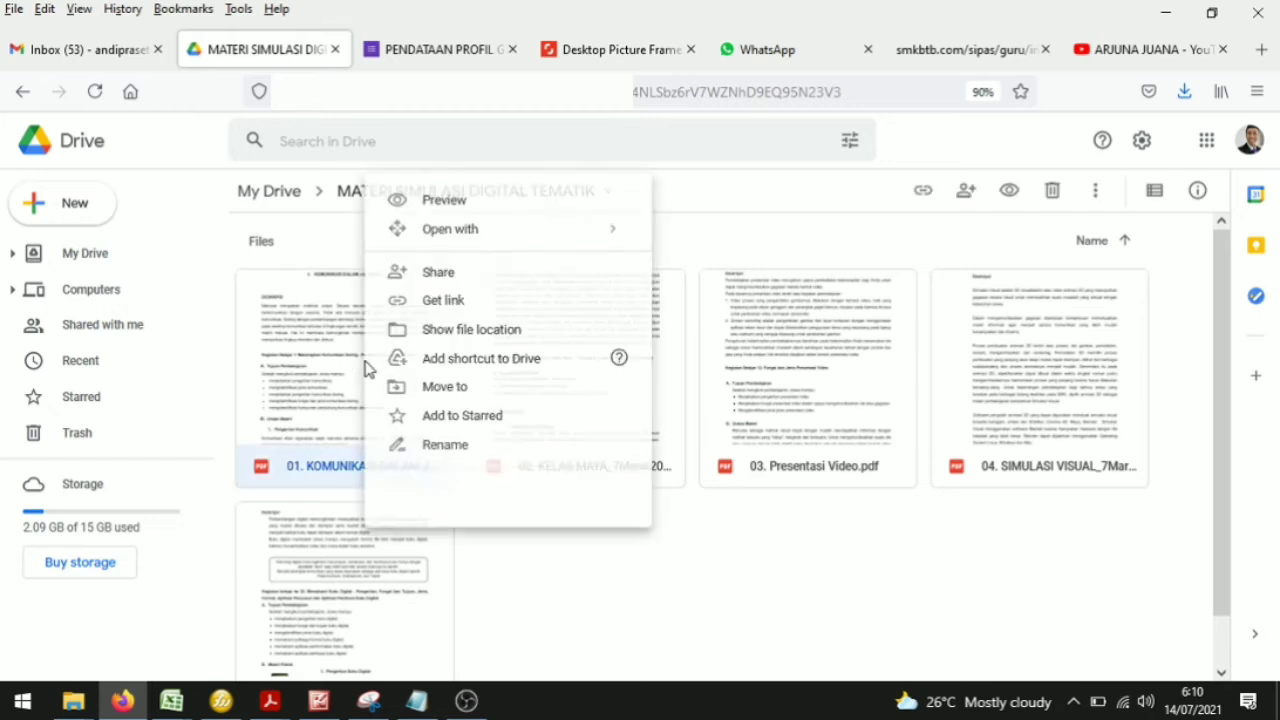
left_click(800, 571)
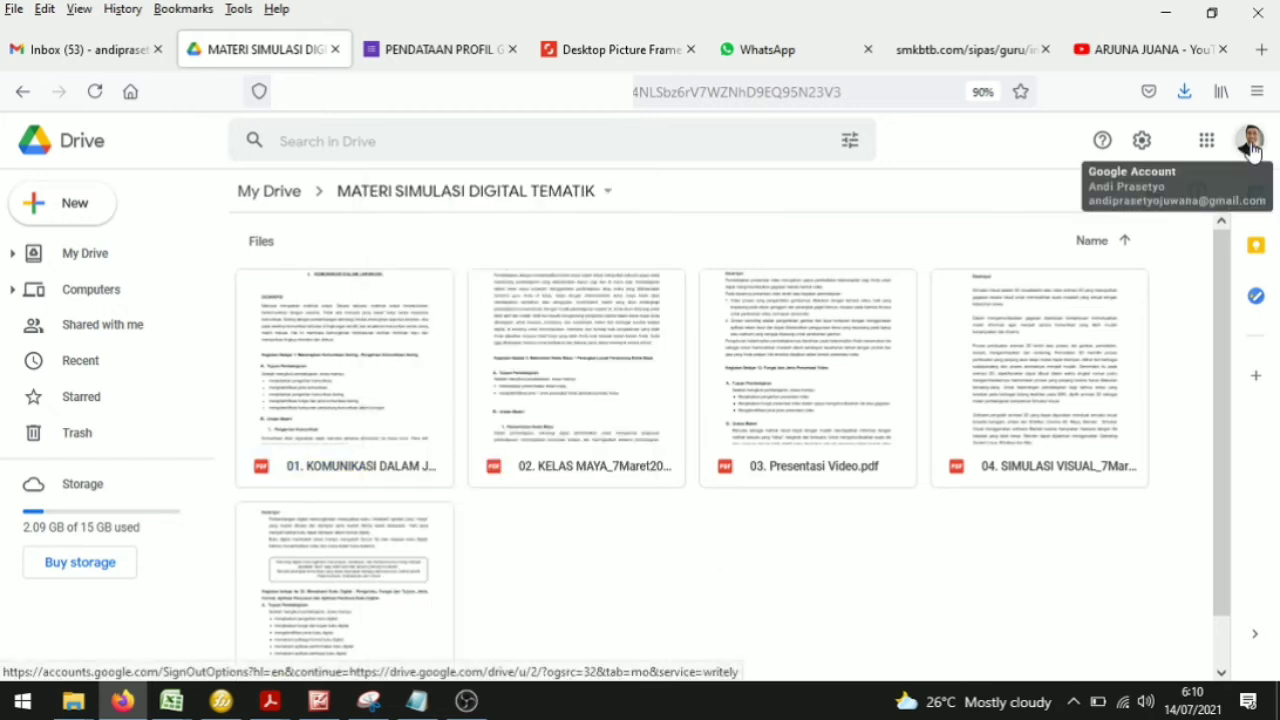
Step: Open Google Drive's My Drive in a new tab from the Gmail apps launcher
left_click(80, 49)
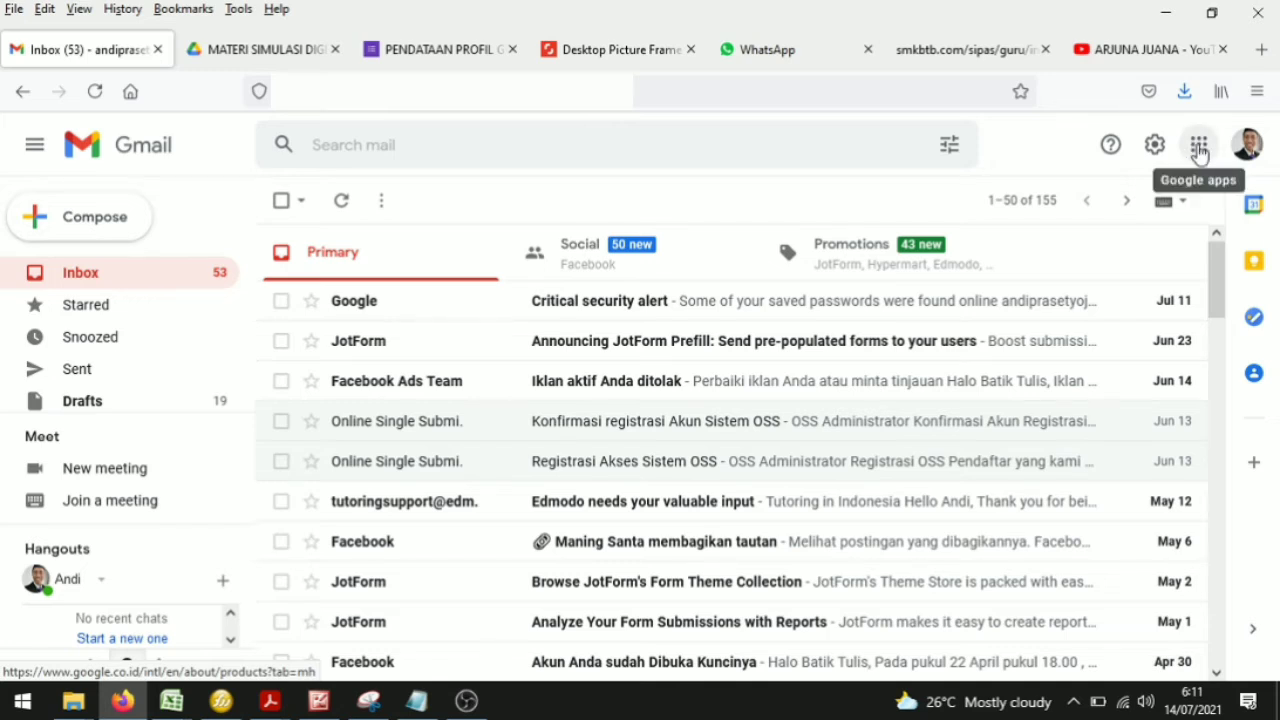
left_click(1200, 150)
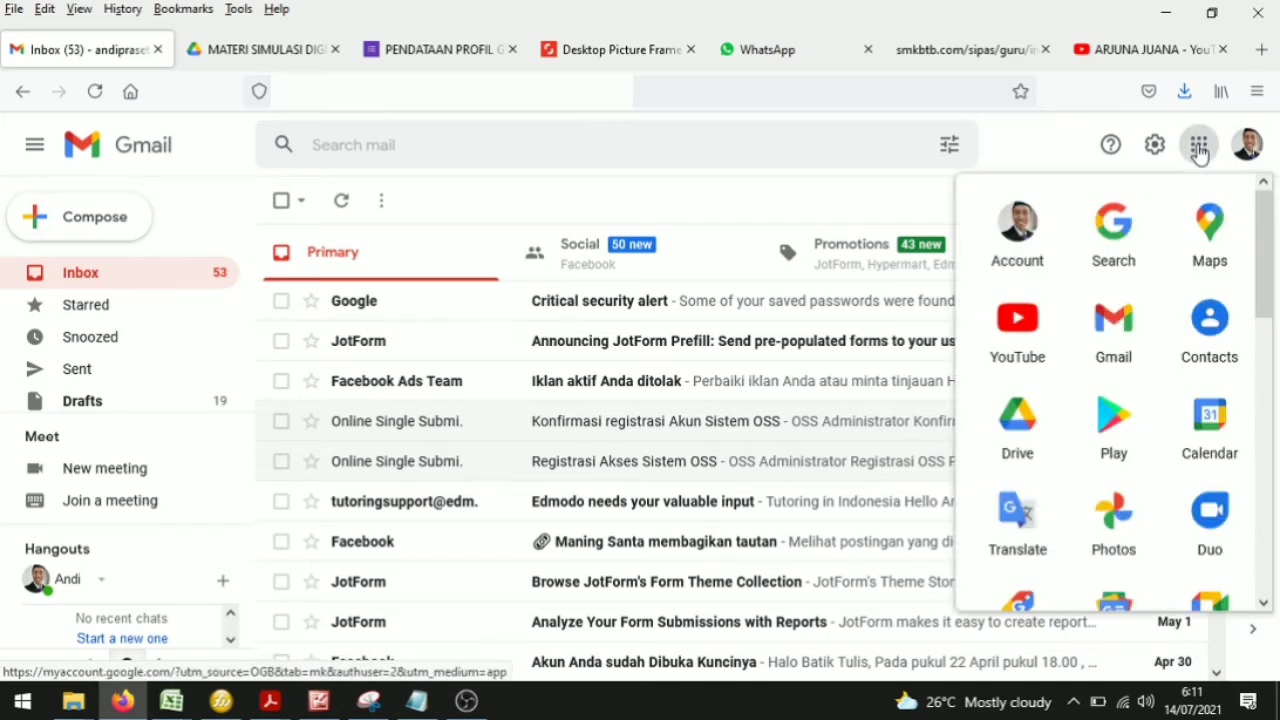
left_click(1032, 434)
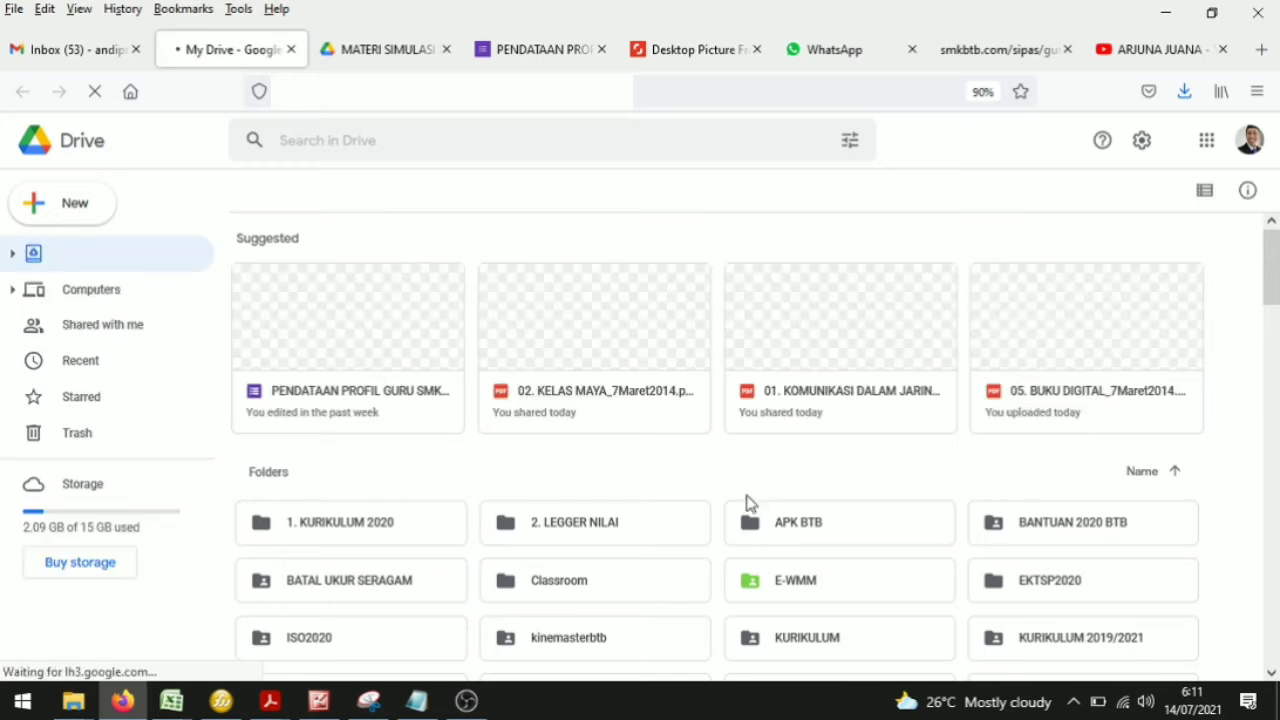
left_click(62, 208)
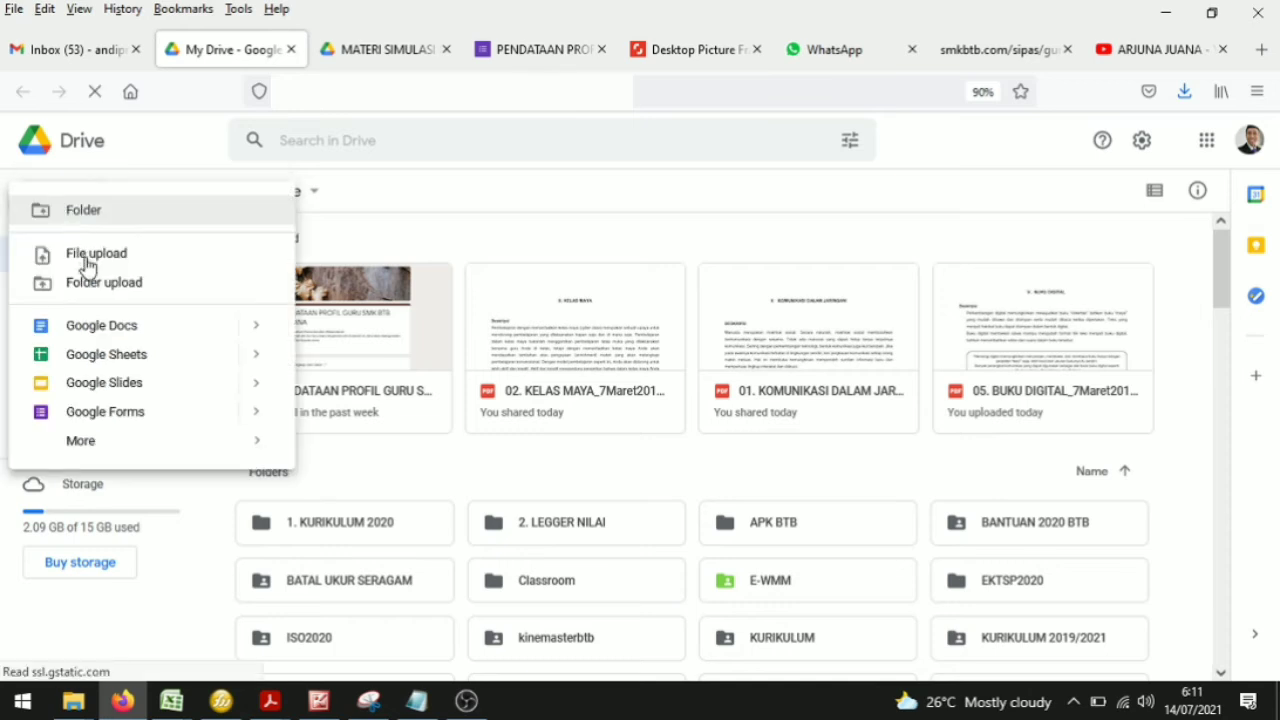
left_click(496, 242)
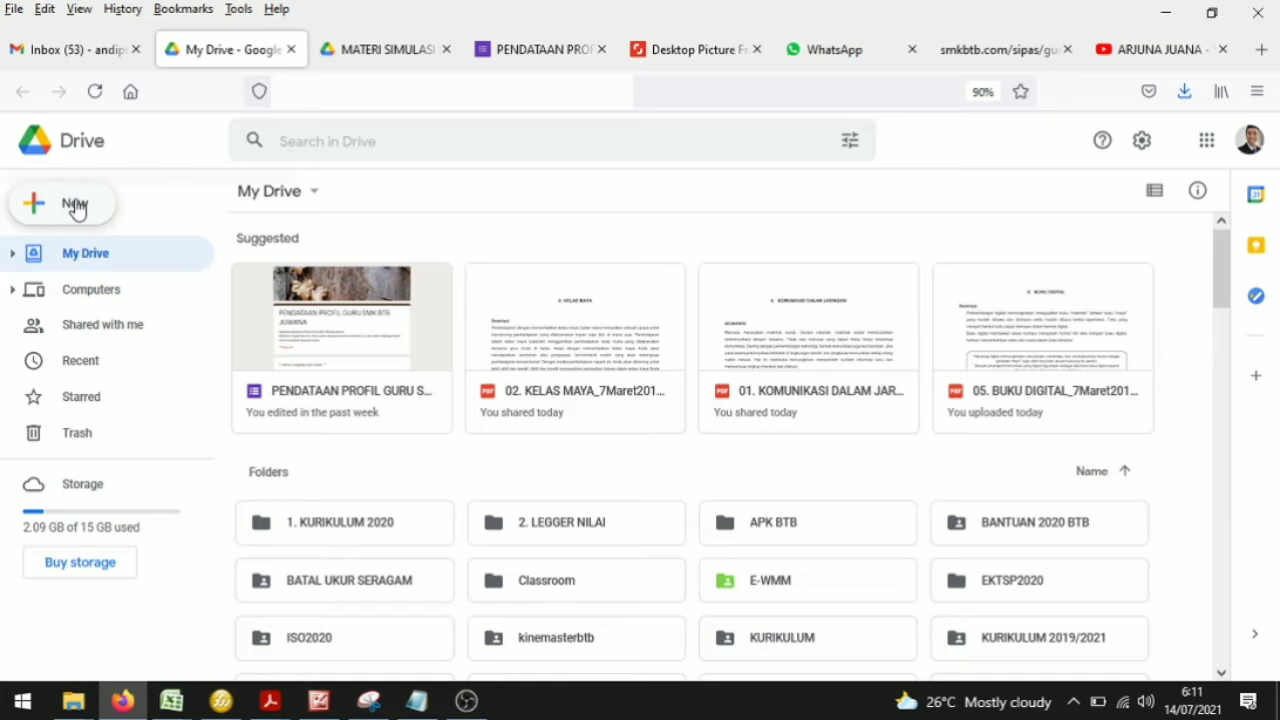
Step: Create a new folder named MATERI TEMATIK in My Drive
left_click(77, 205)
left_click(106, 220)
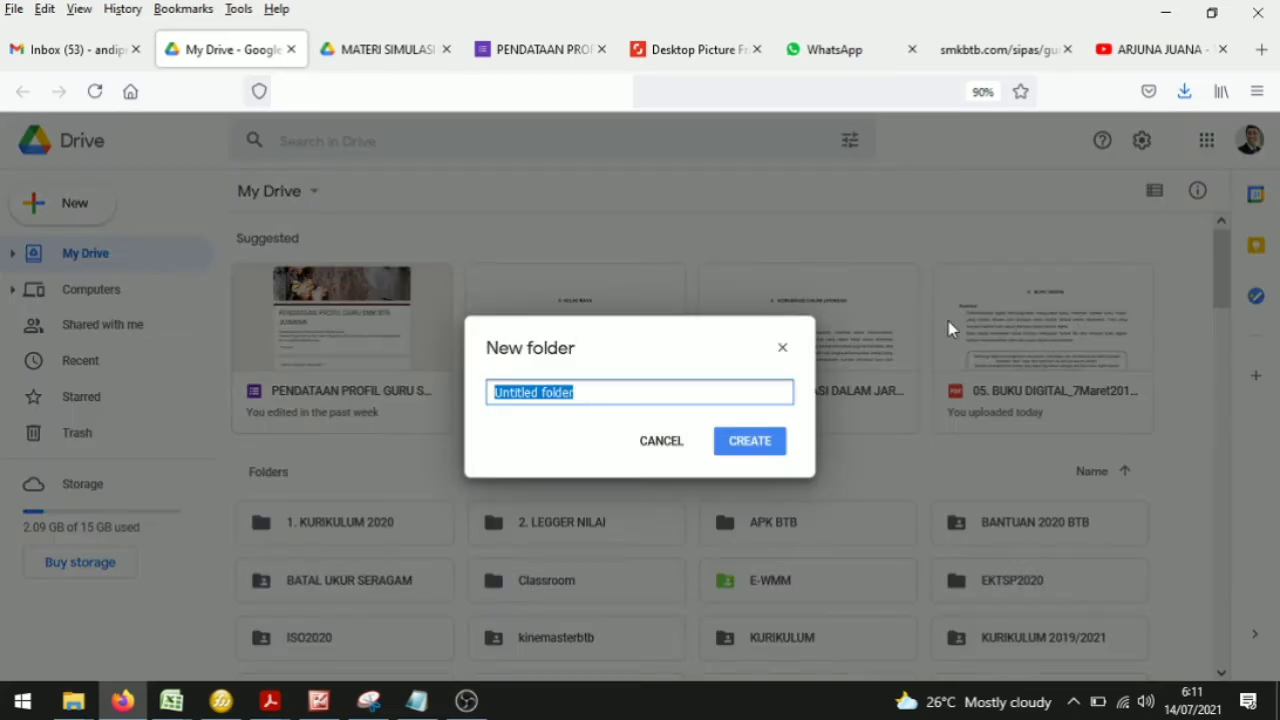
type("materi")
key("BackSpace")
key("BackSpace")
key("BackSpace")
key("BackSpace")
key("BackSpace")
key("BackSpace")
type("M")
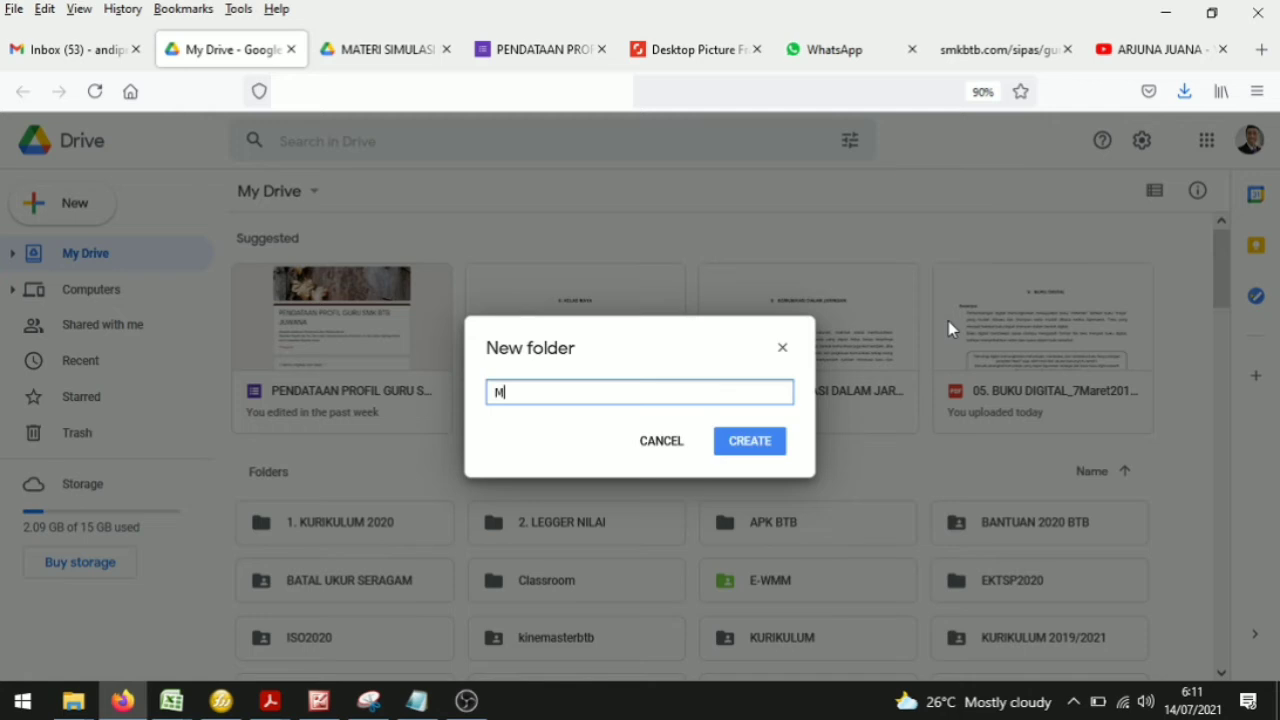
type("ATERI TEMATIK")
left_click(766, 440)
left_click(764, 455)
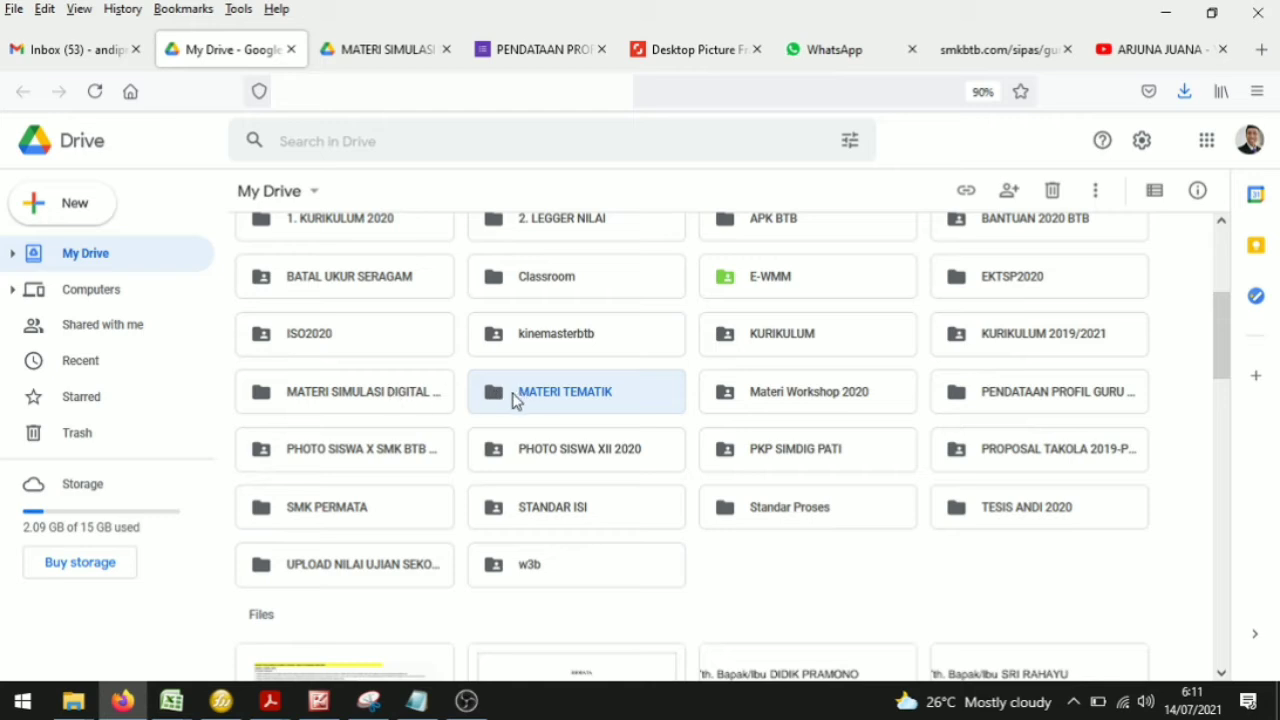
Step: Open the MATERI SIMULASI DIGITAL folder in Drive and bring up the local 3. MATERI PEMBELAJARAN folder window beside it
double_click(359, 401)
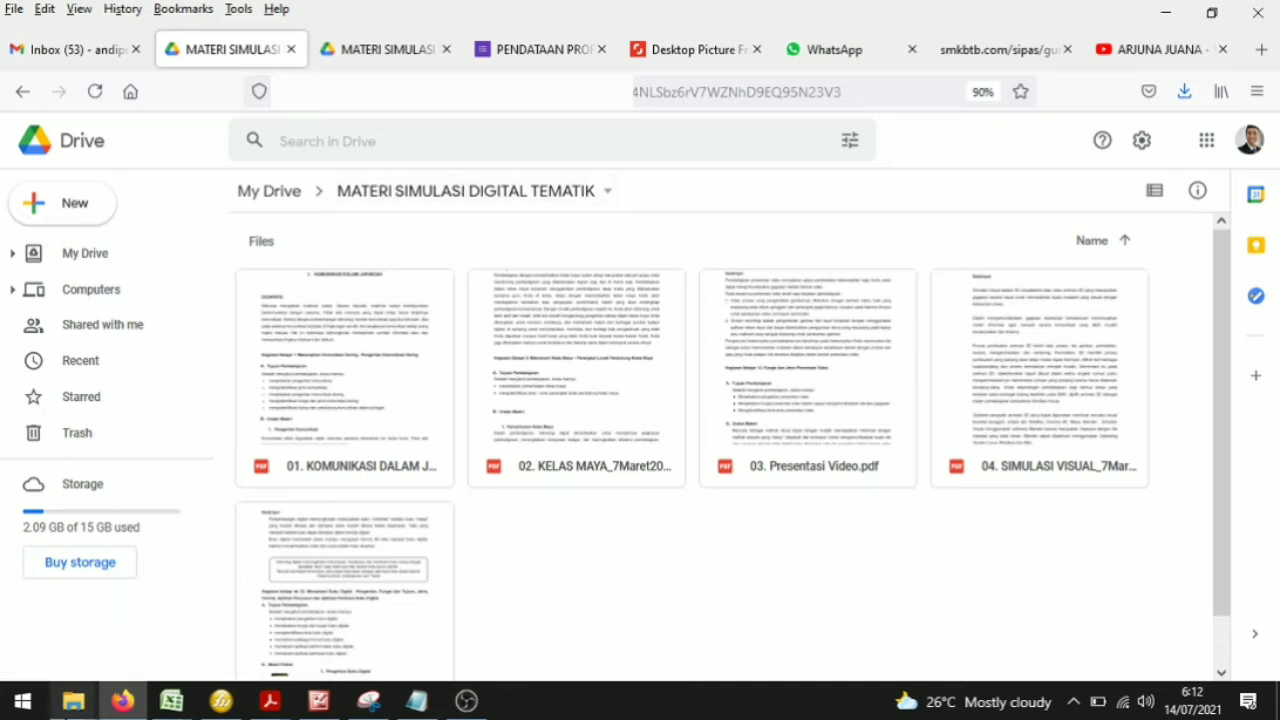
mouse_move(73, 700)
left_click(517, 615)
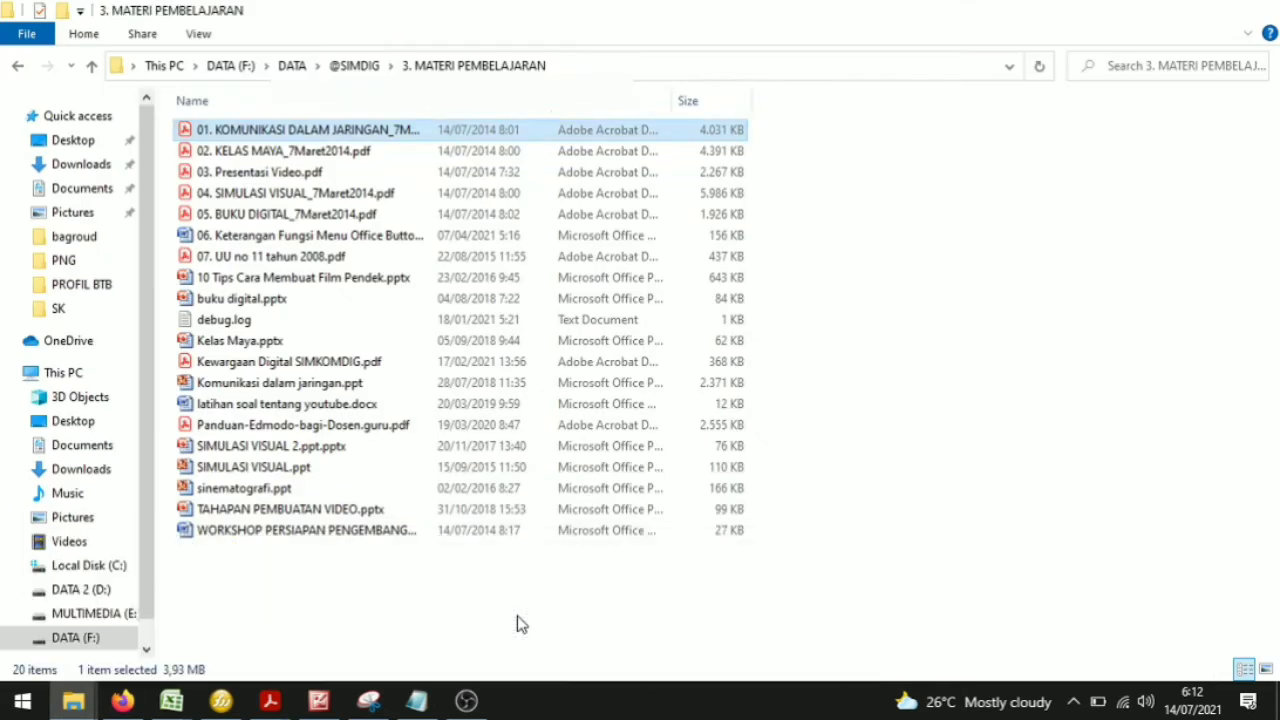
left_click(1221, 12)
left_click_drag(737, 106, 816, 53)
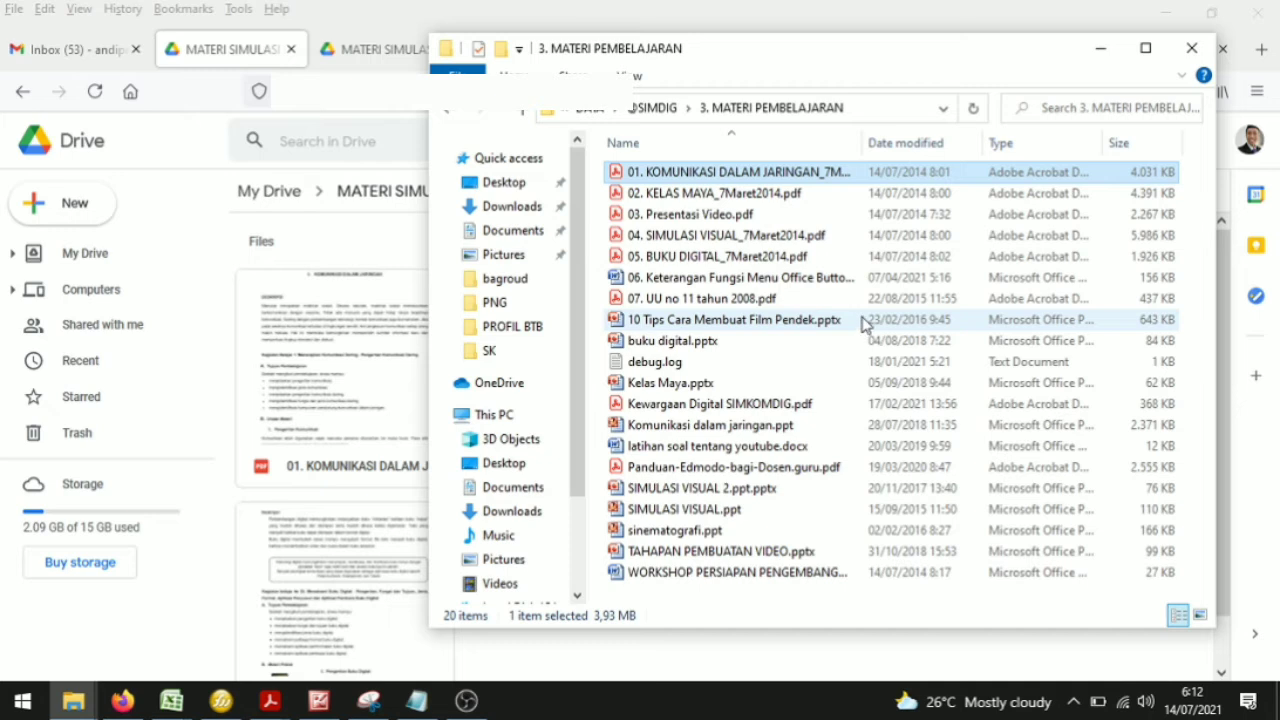
left_click(690, 260, "shift")
left_click_drag(727, 208, 834, 251)
left_click(1102, 49)
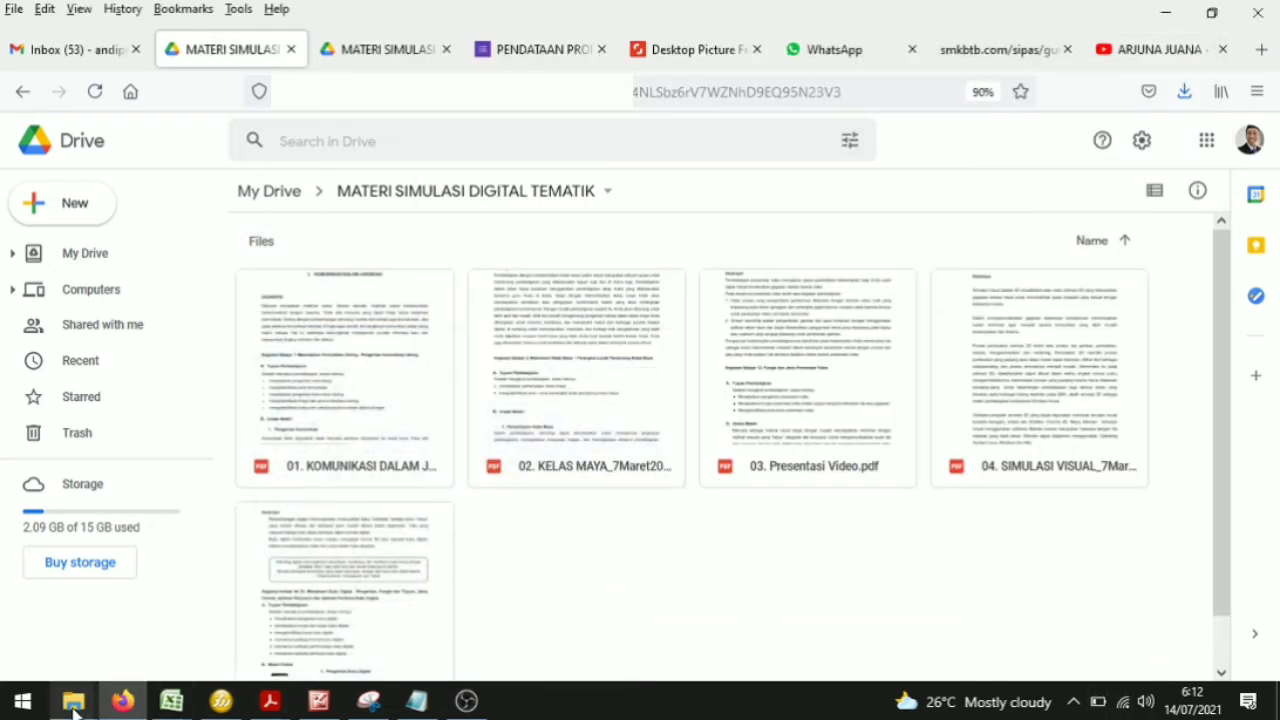
Step: Upload '07. UU no 11 tahun 2008.pdf' from the local folder into the Drive folder, then close the file window and upload panel
mouse_move(75, 707)
left_click(634, 616)
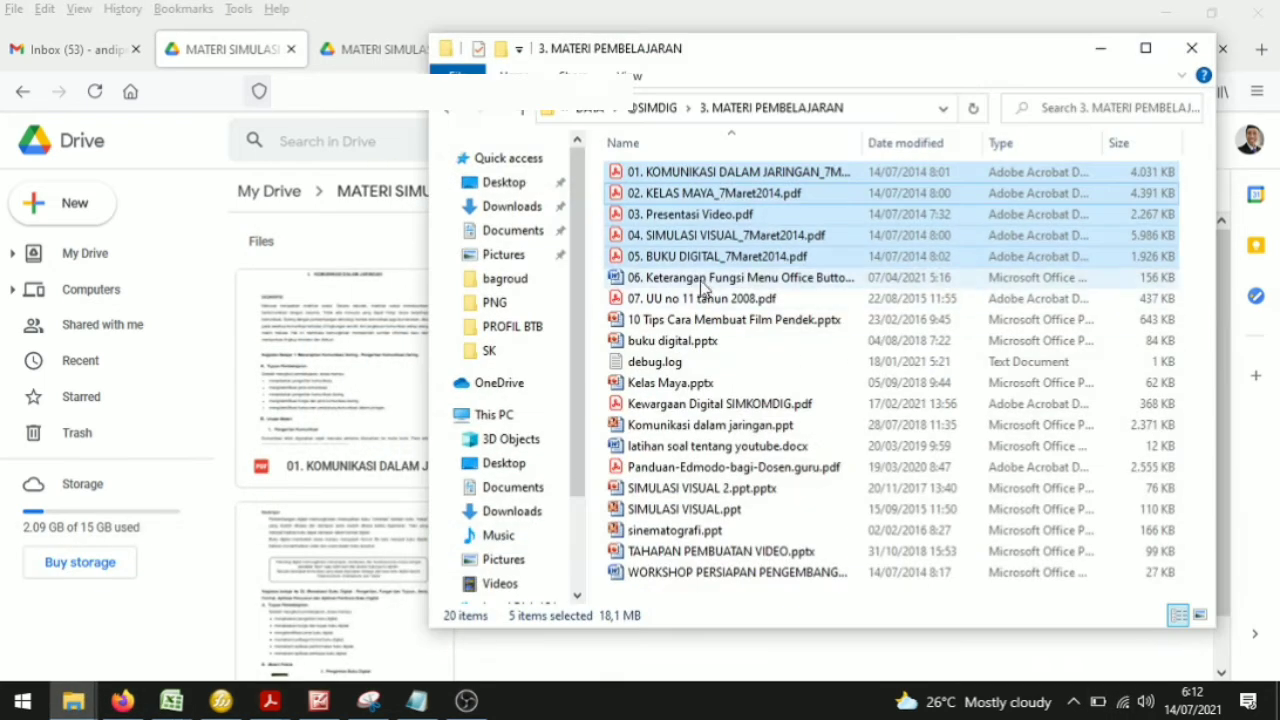
left_click(703, 284)
left_click_drag(886, 57, 982, 25)
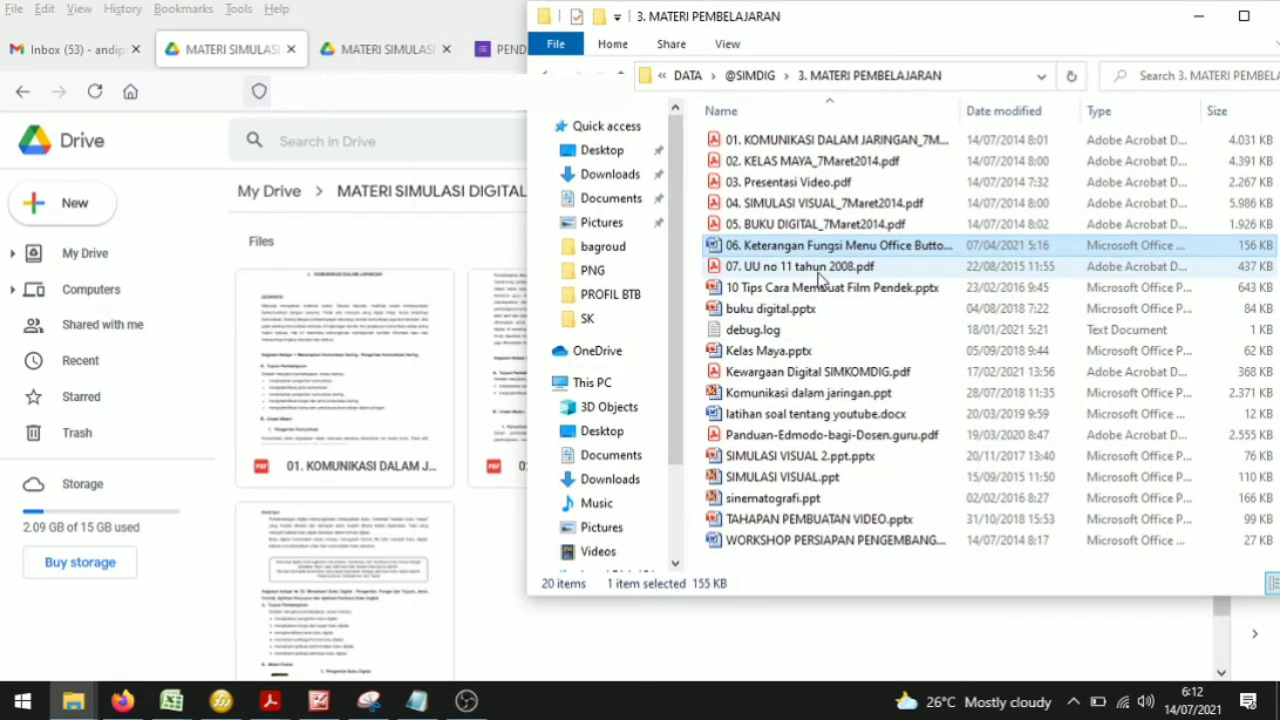
left_click_drag(871, 23, 938, 21)
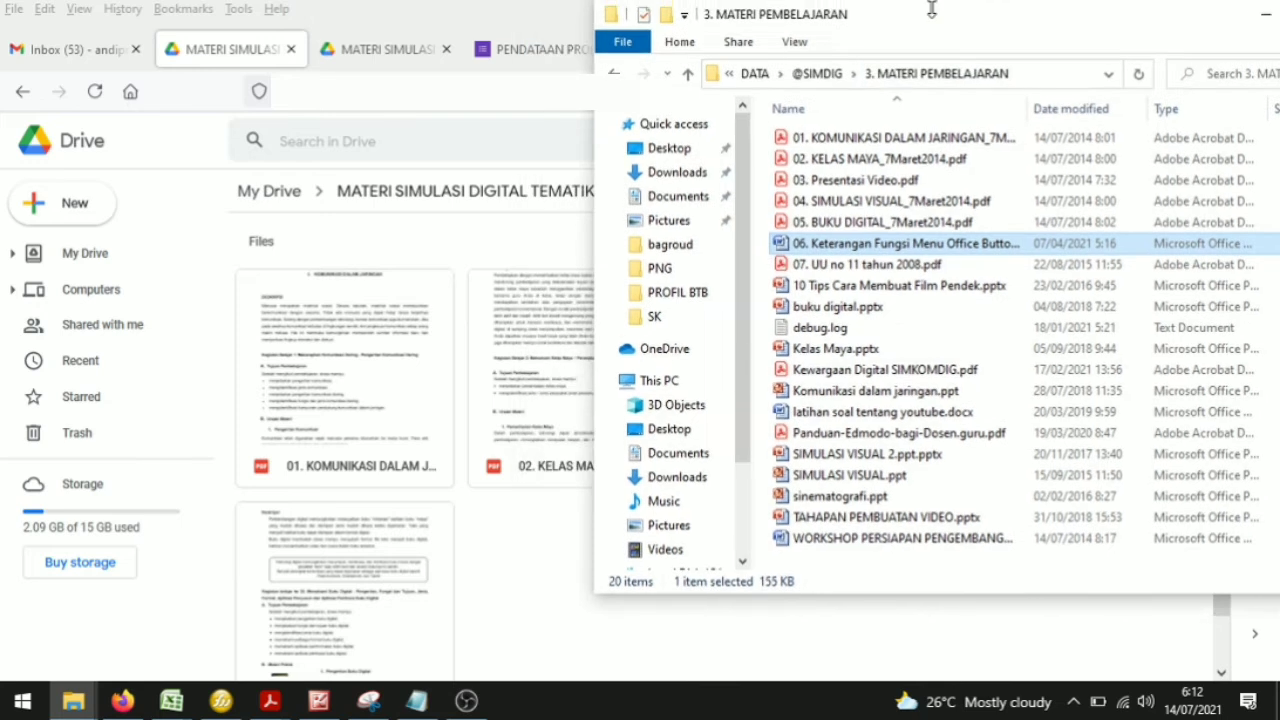
left_click(910, 272)
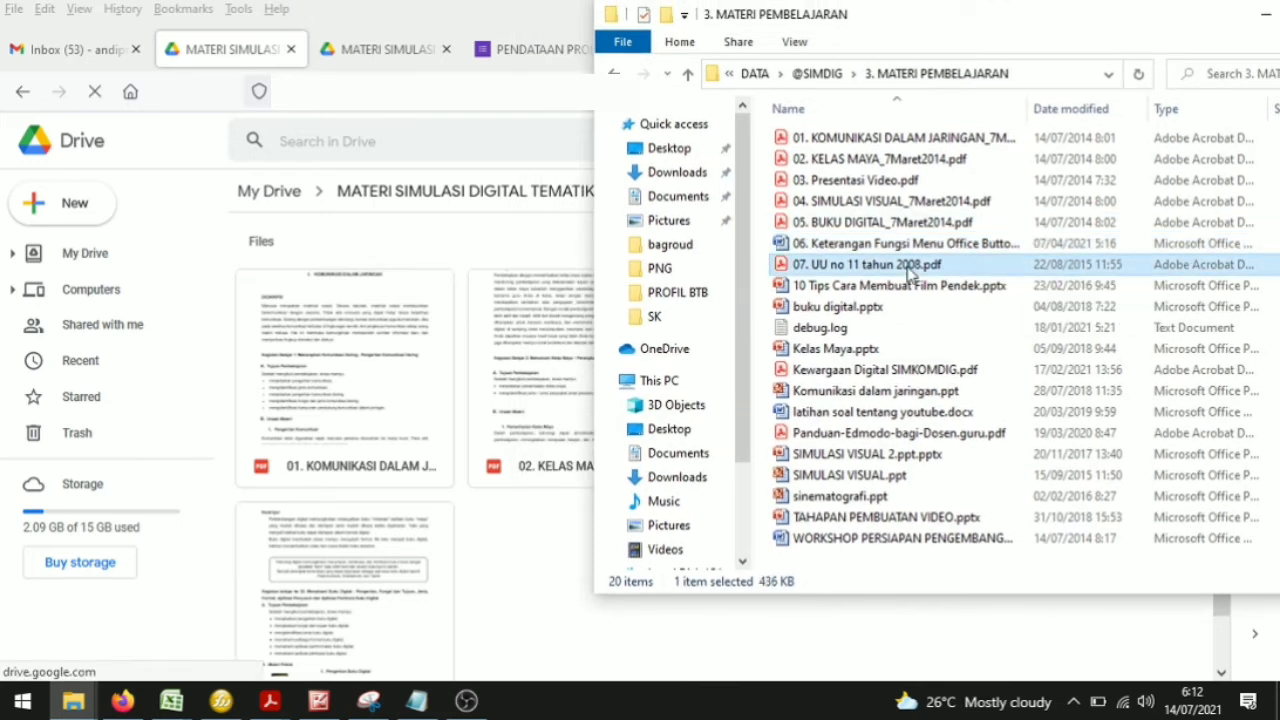
left_click_drag(910, 270, 484, 470)
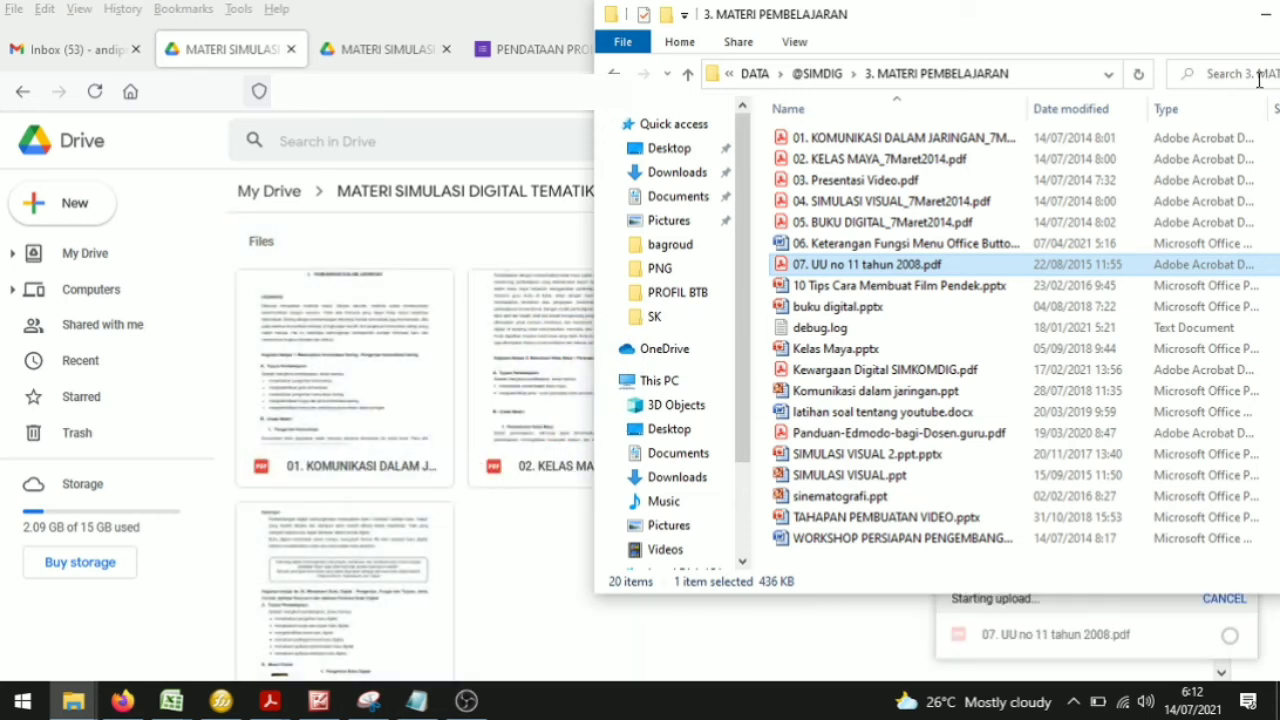
left_click(1265, 14)
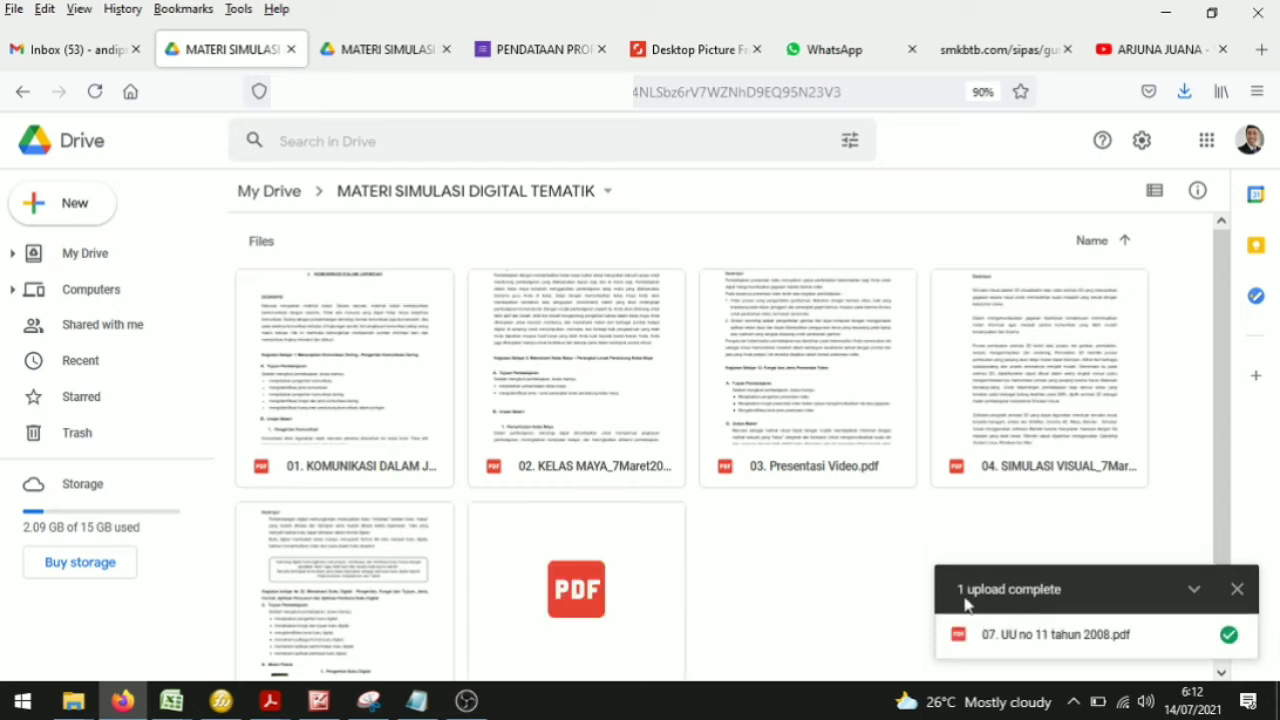
scroll(665, 582, "down", 1)
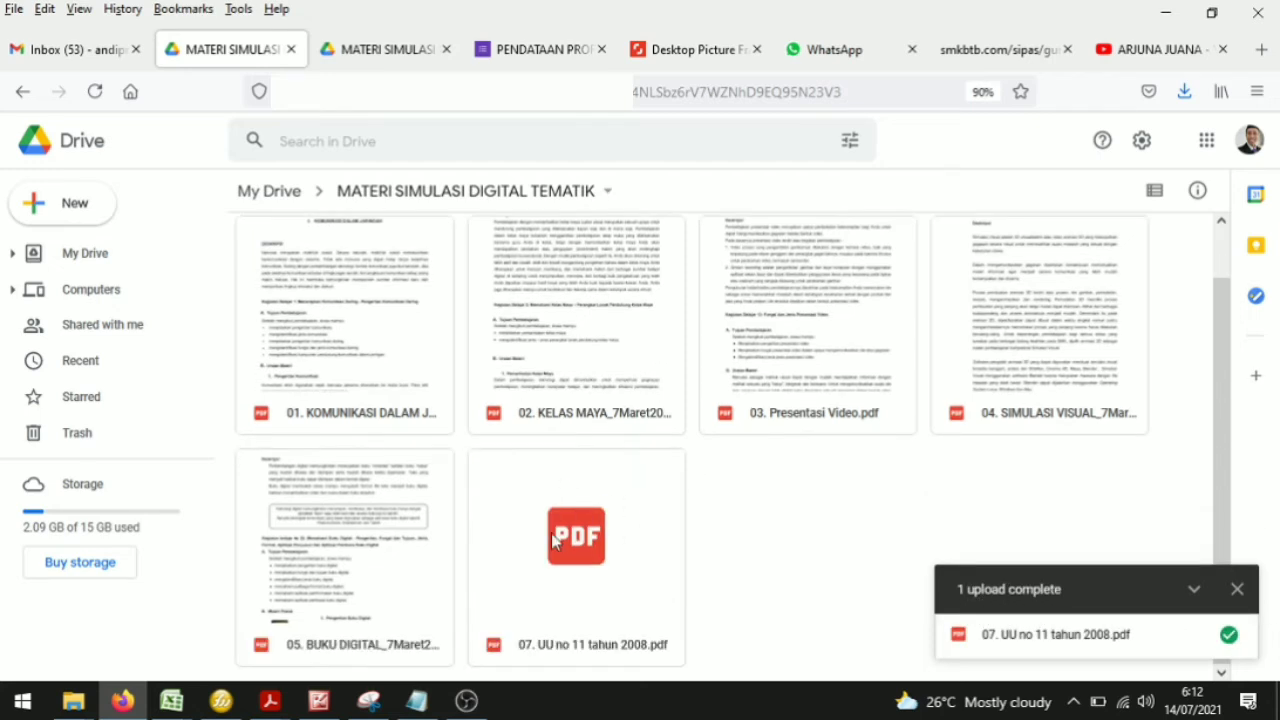
left_click(1237, 590)
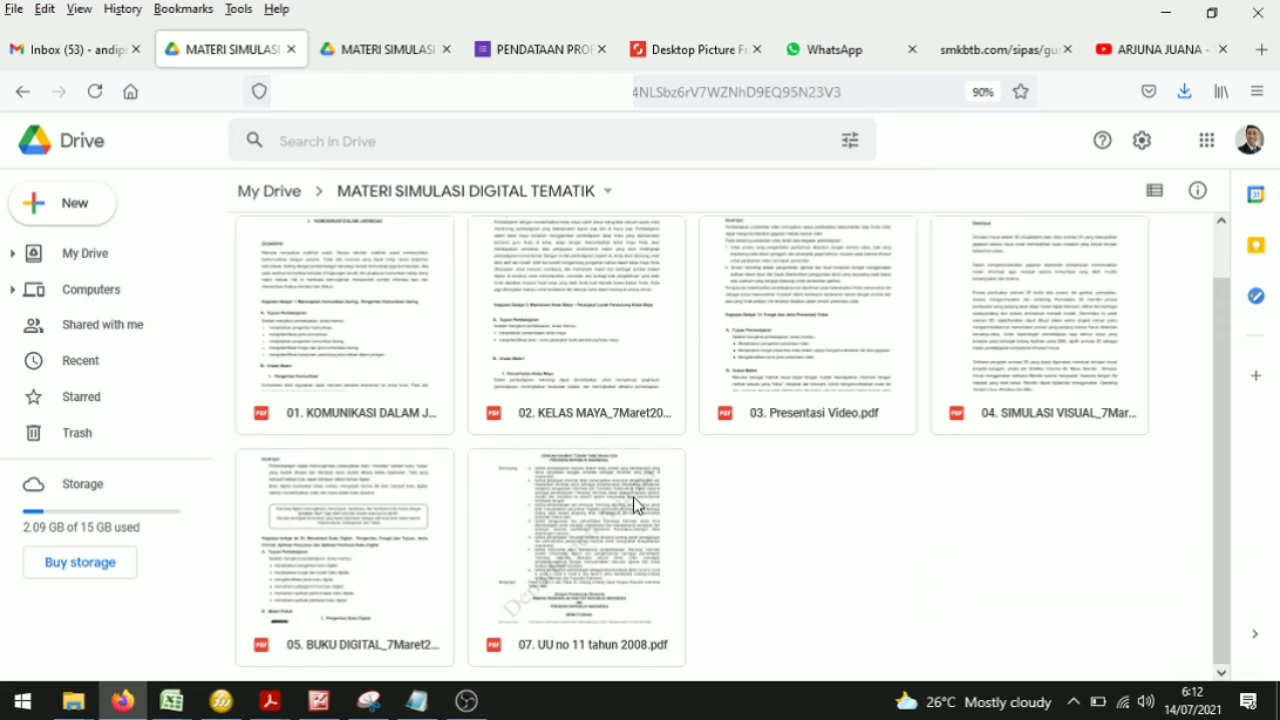
Step: Set the uploaded UU no 11 tahun 2008 PDF's link sharing to Anyone with the link as Viewer
right_click(633, 496)
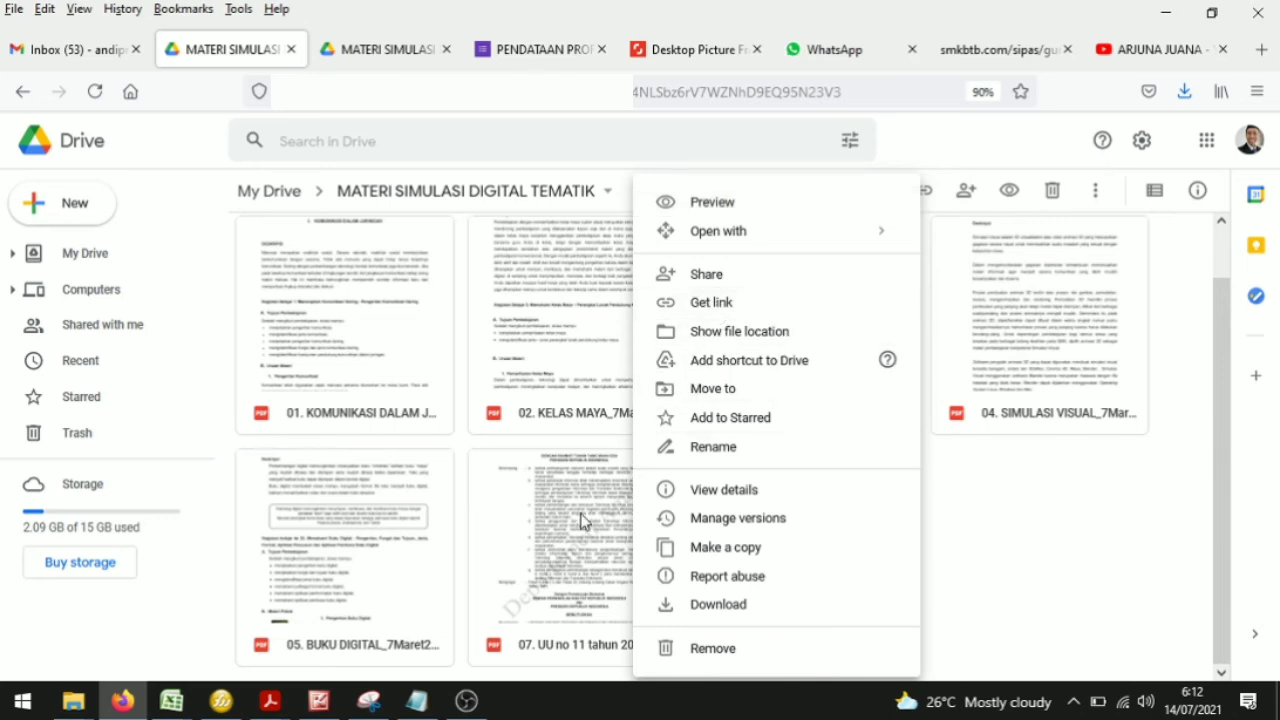
left_click(937, 536)
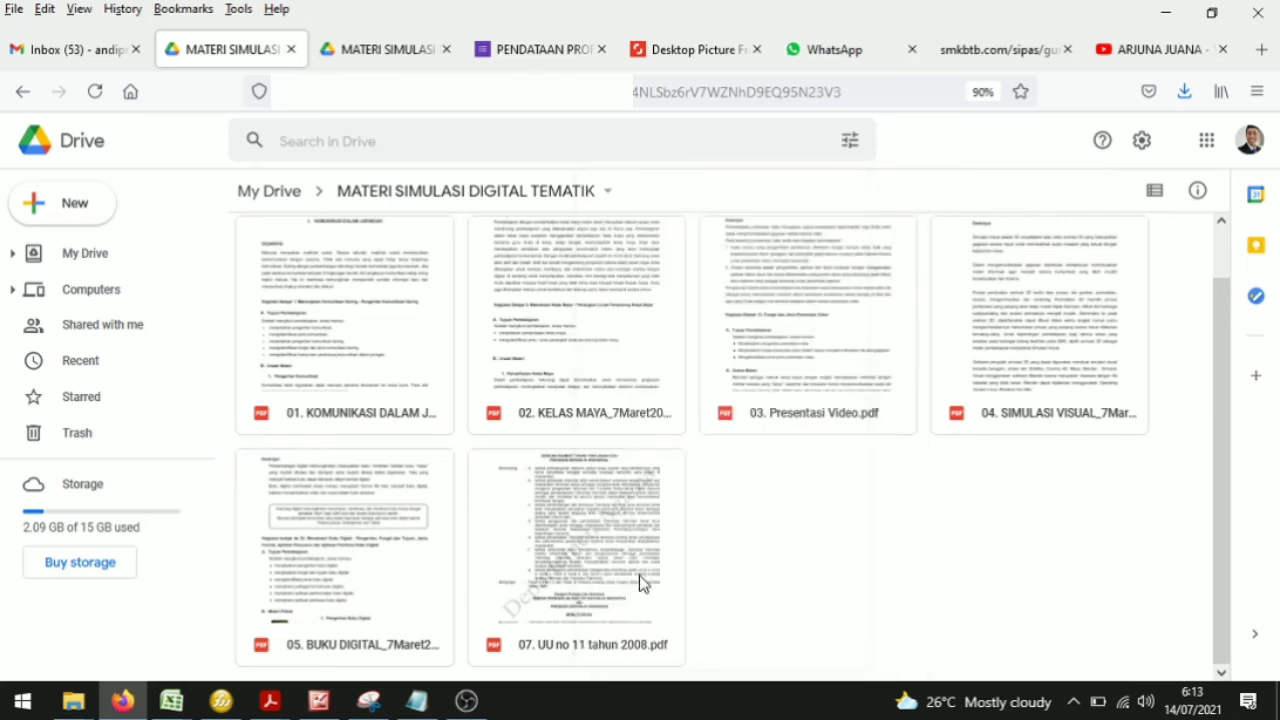
right_click(572, 536)
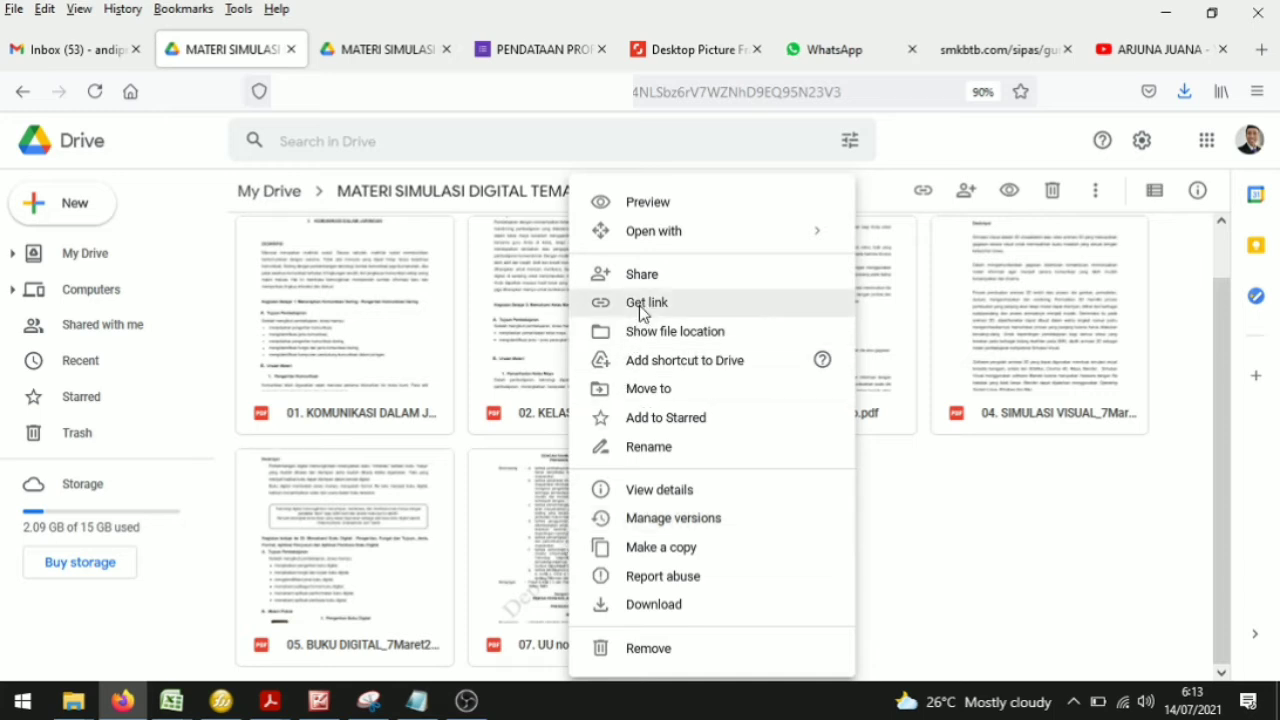
left_click(641, 303)
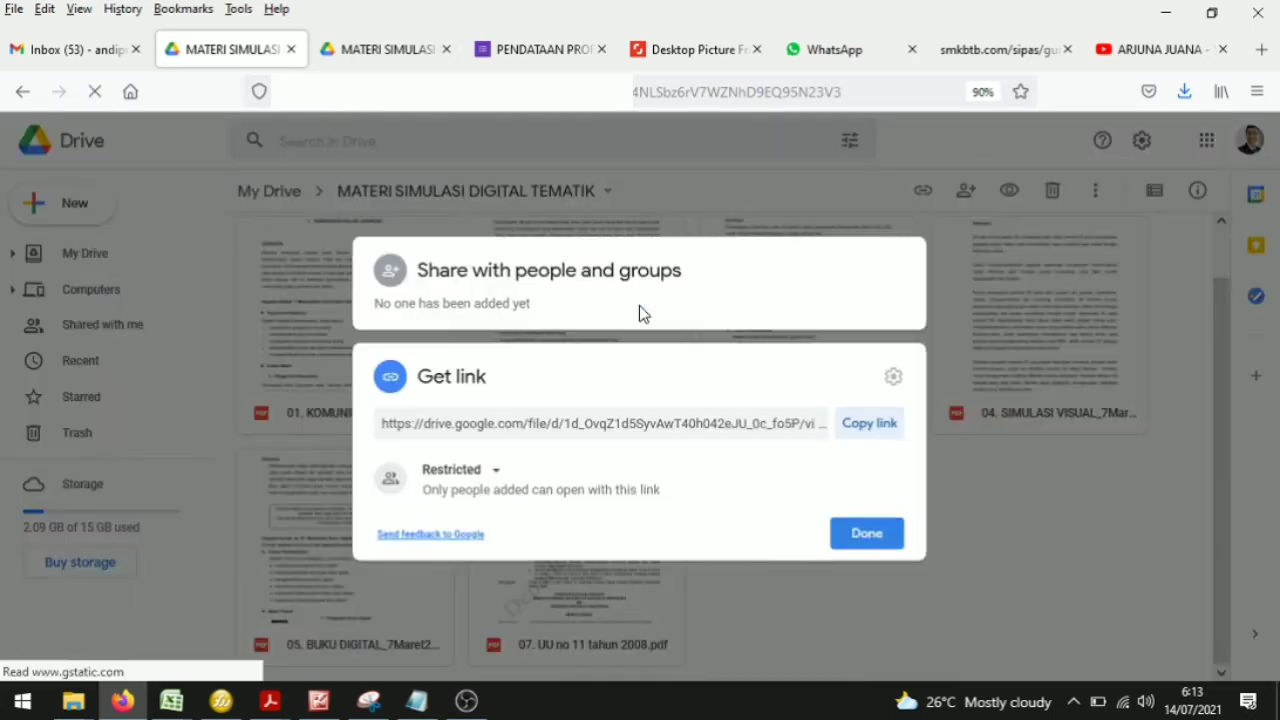
left_click(488, 472)
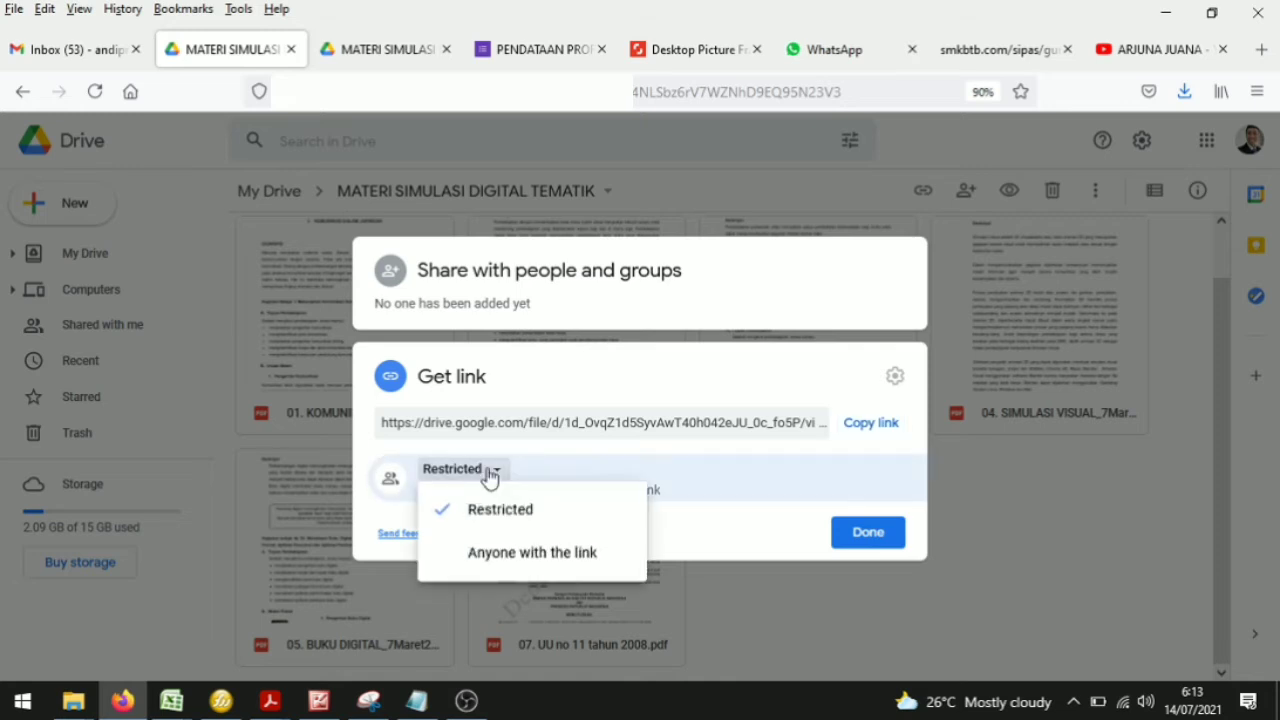
left_click(491, 556)
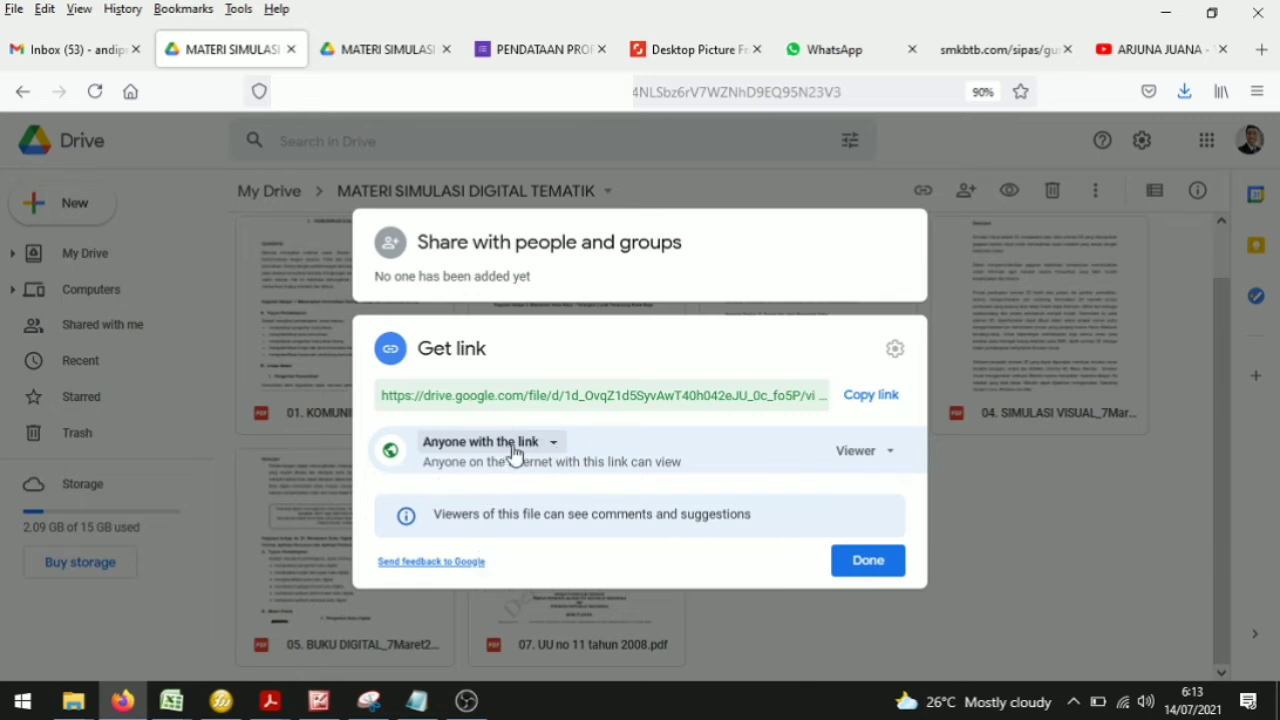
left_click(862, 454)
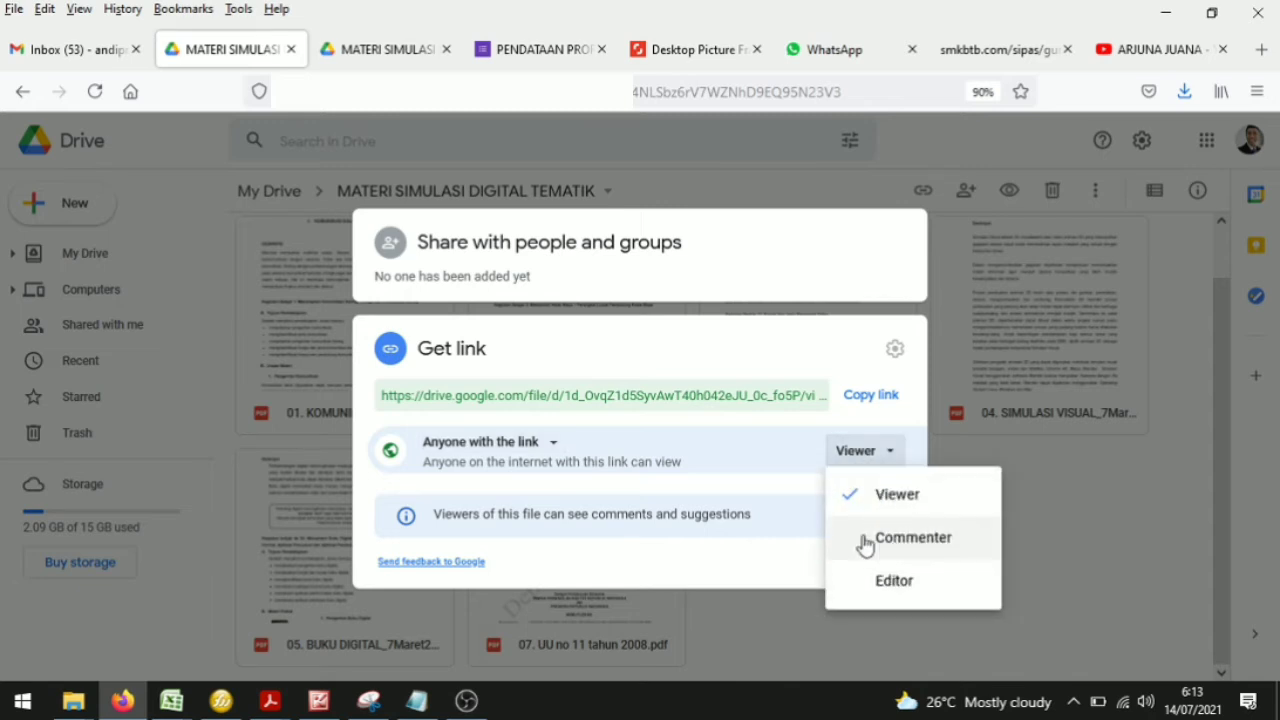
left_click(880, 451)
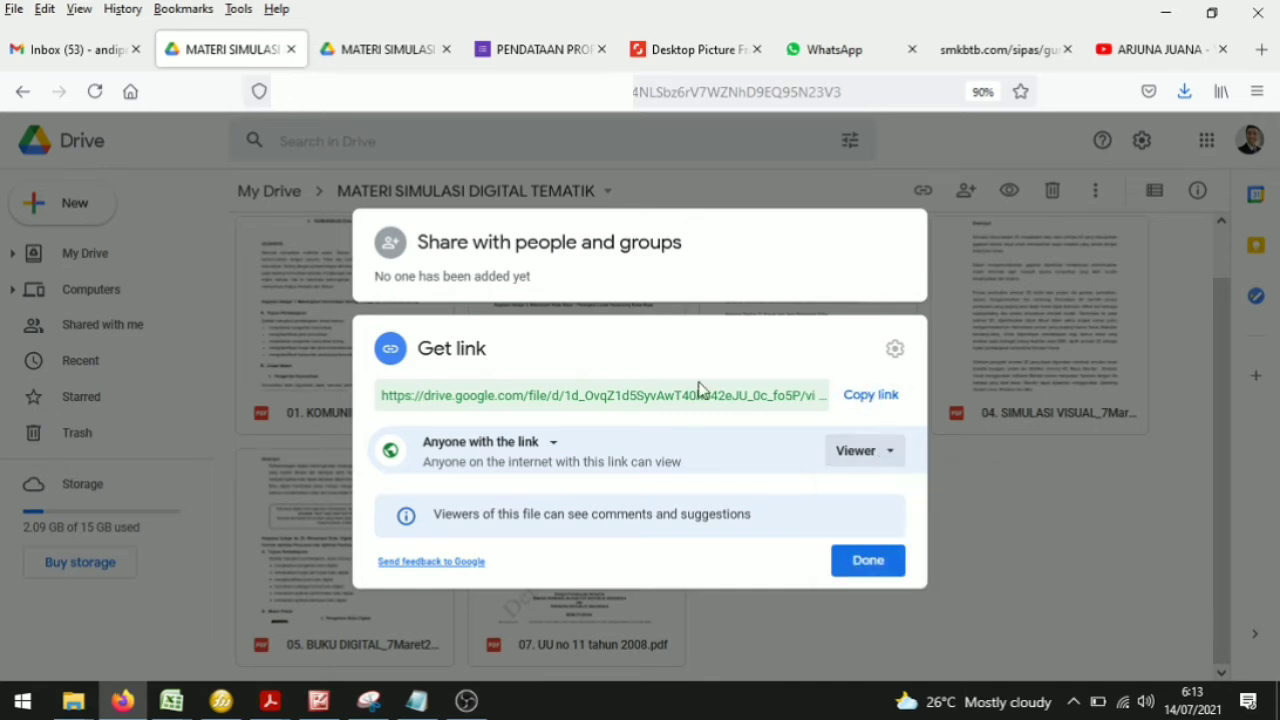
Step: Try to replace the link on the TBSM line's 'klik disini' text with the copied Drive PDF link
left_click(862, 400)
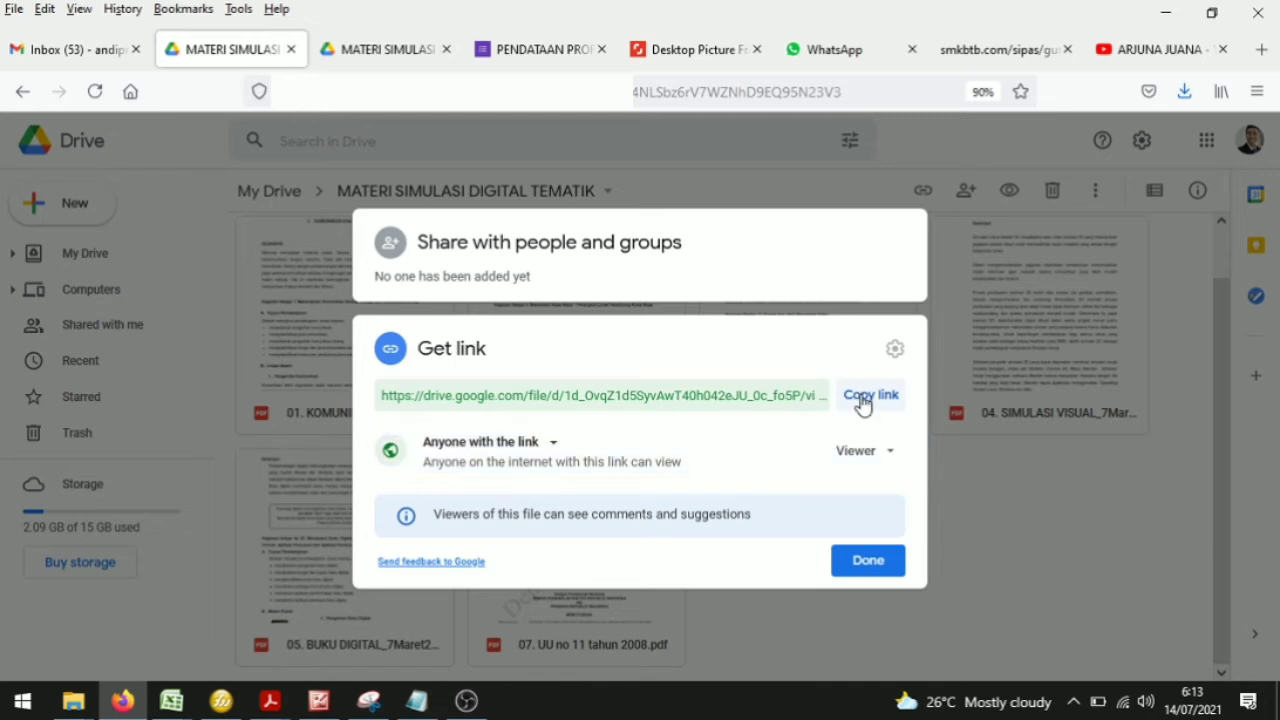
left_click(868, 564)
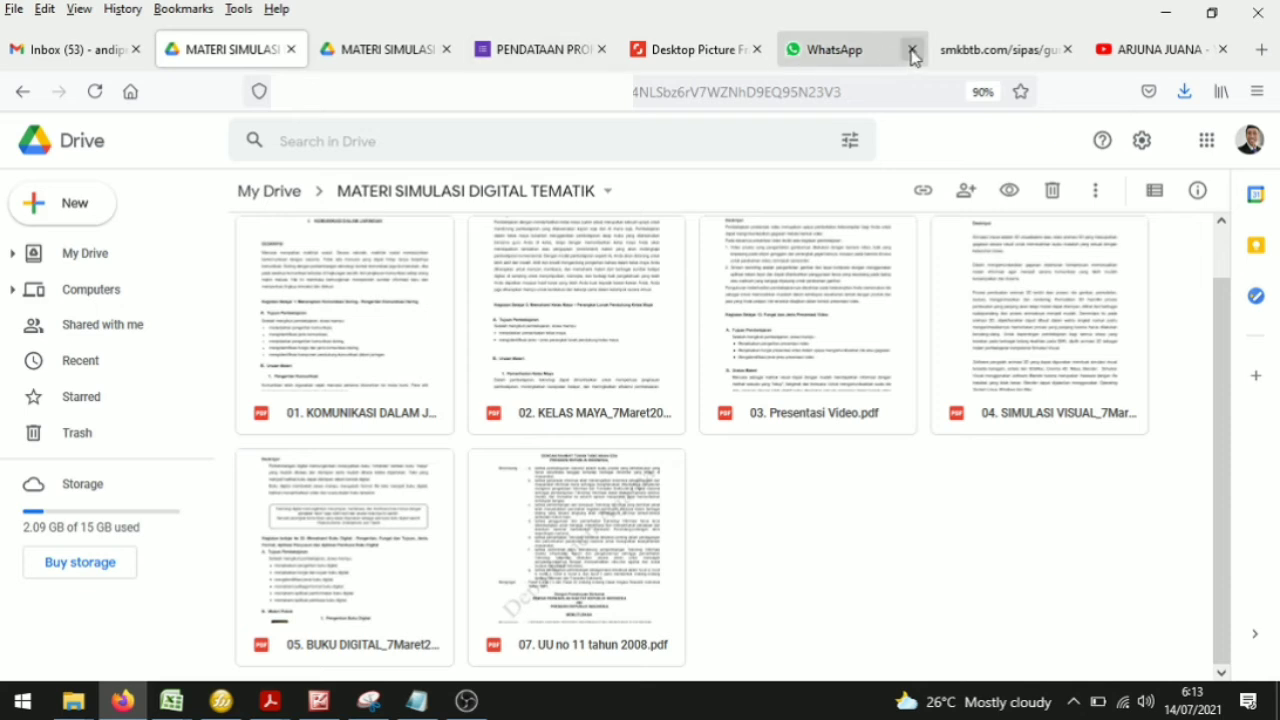
left_click(1000, 55)
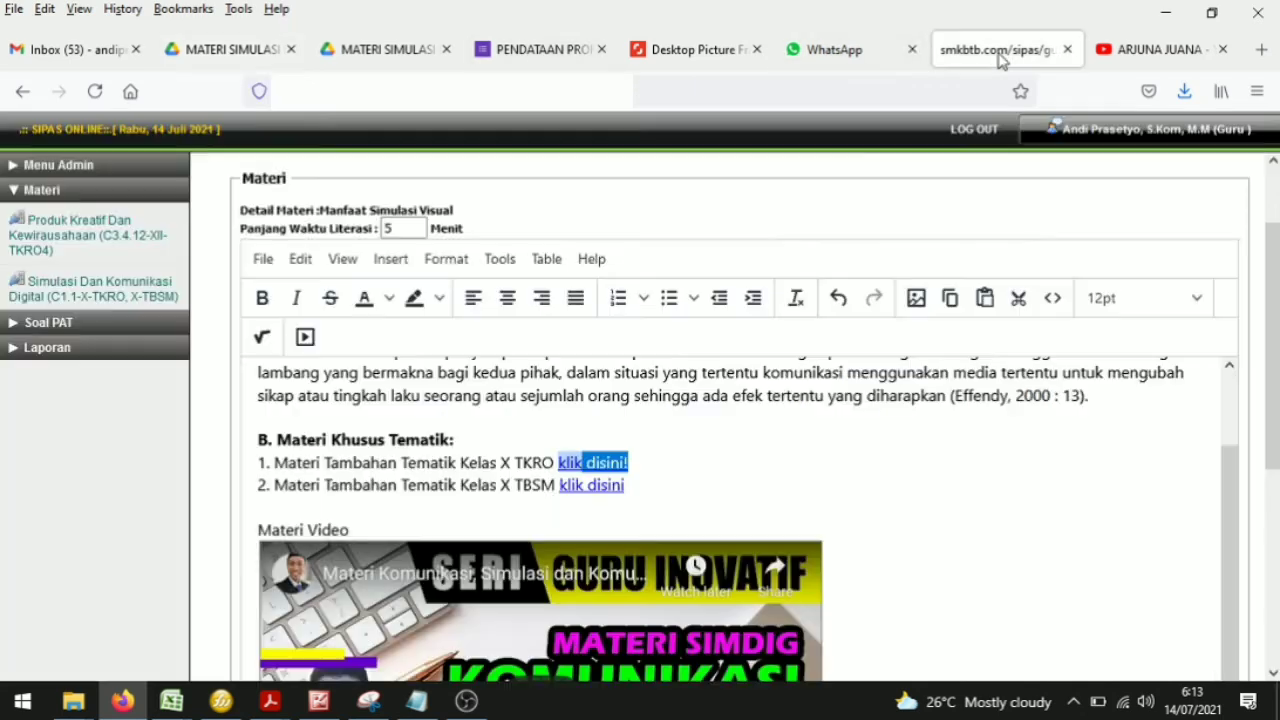
left_click(650, 487)
left_click_drag(627, 486, 561, 495)
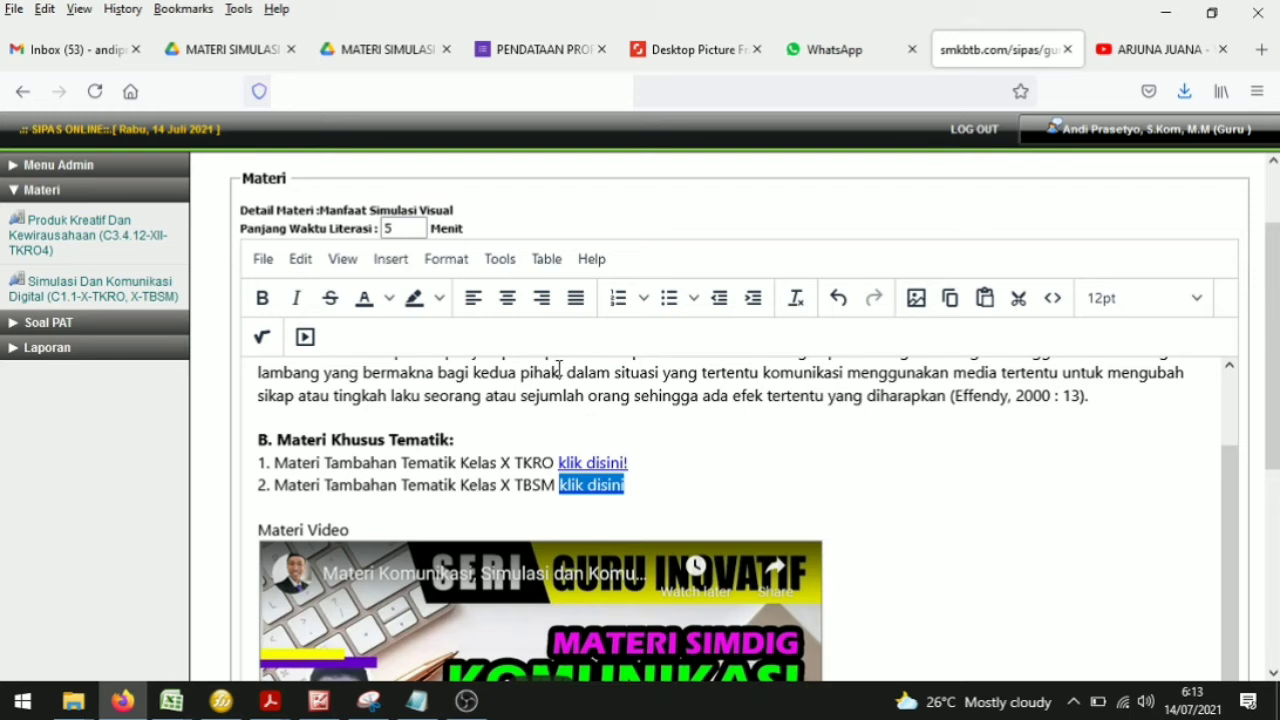
left_click(391, 262)
mouse_move(424, 390)
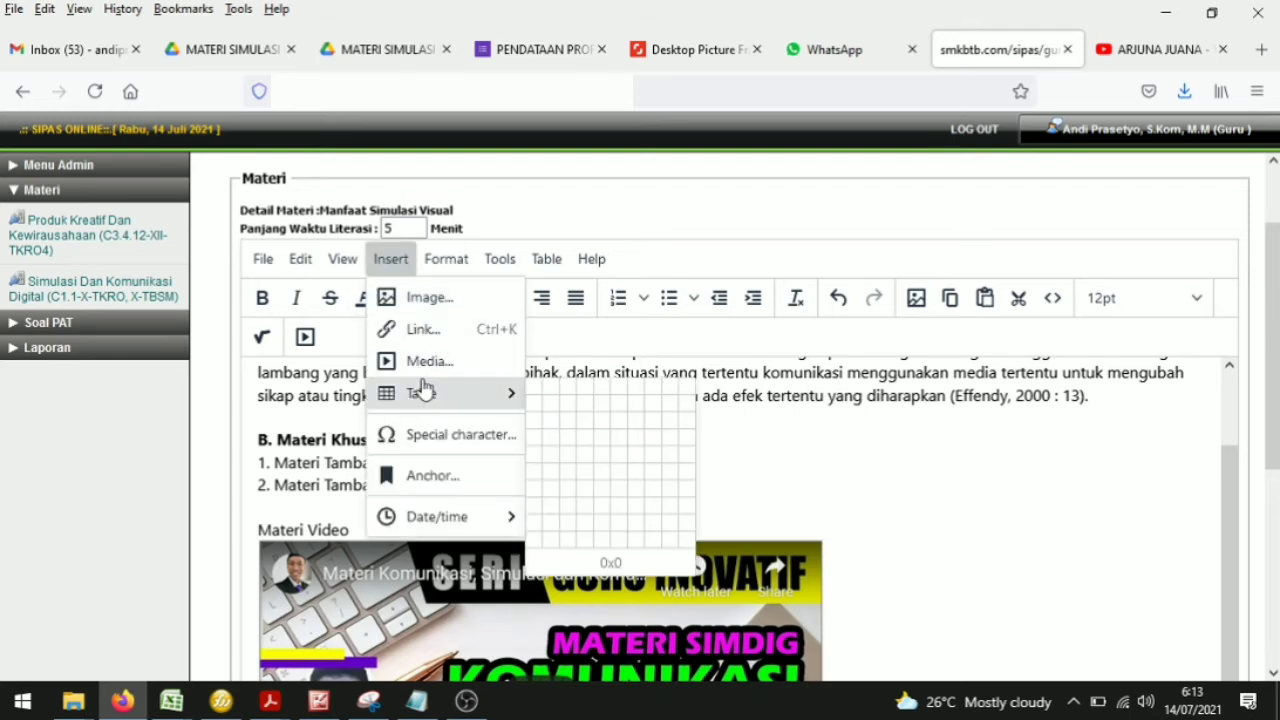
left_click(425, 330)
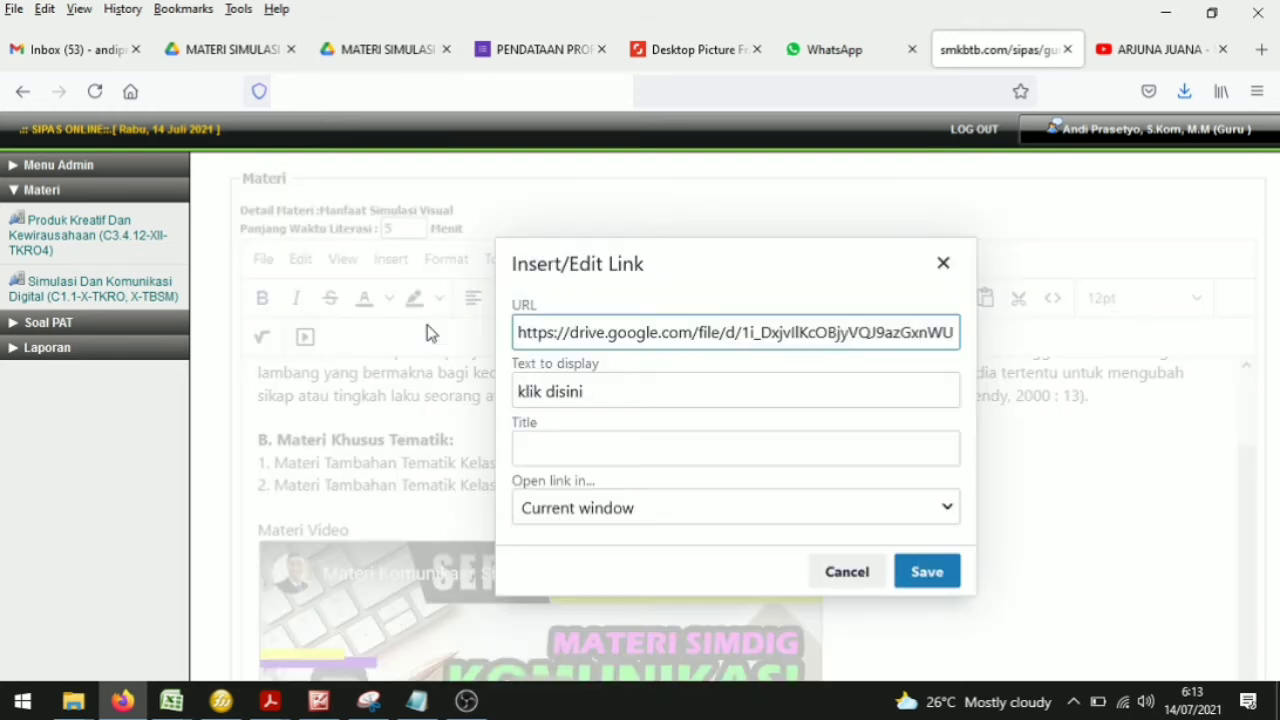
double_click(615, 335)
key("ctrl+a")
key("BackSpace")
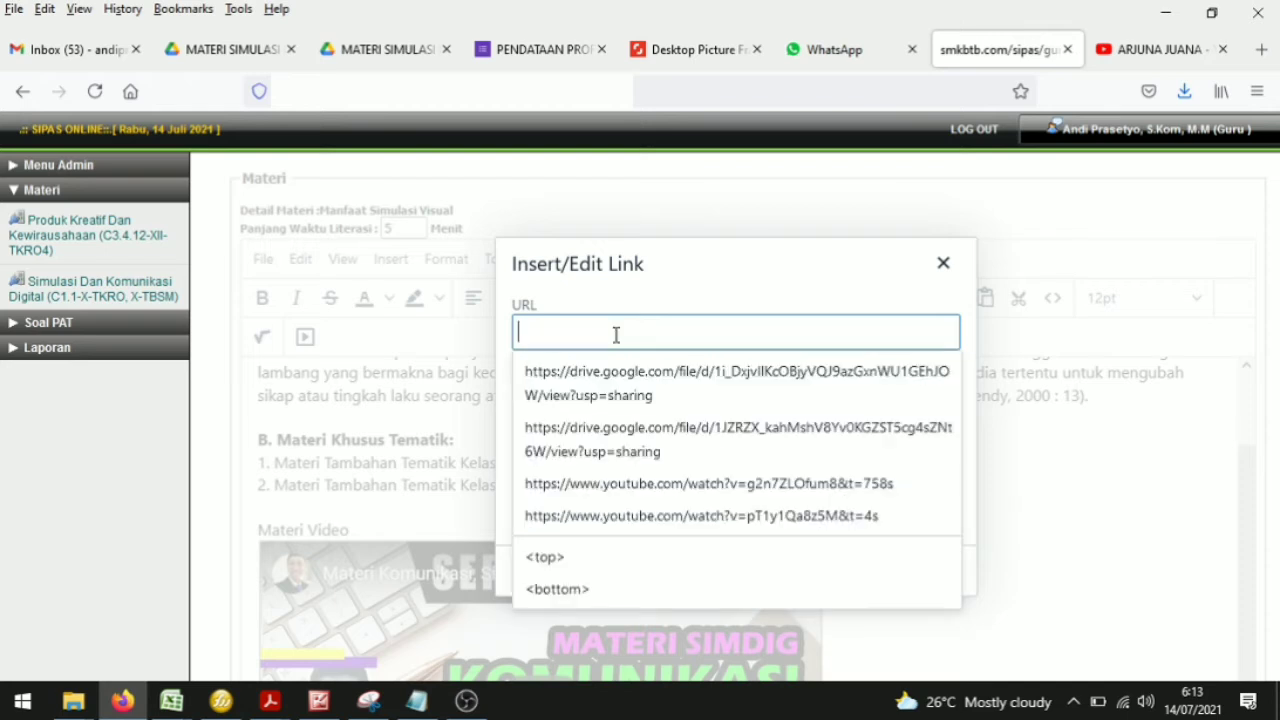
left_click(826, 334)
left_click(921, 572)
left_click(640, 491)
left_click_drag(631, 486, 557, 490)
left_click(664, 490)
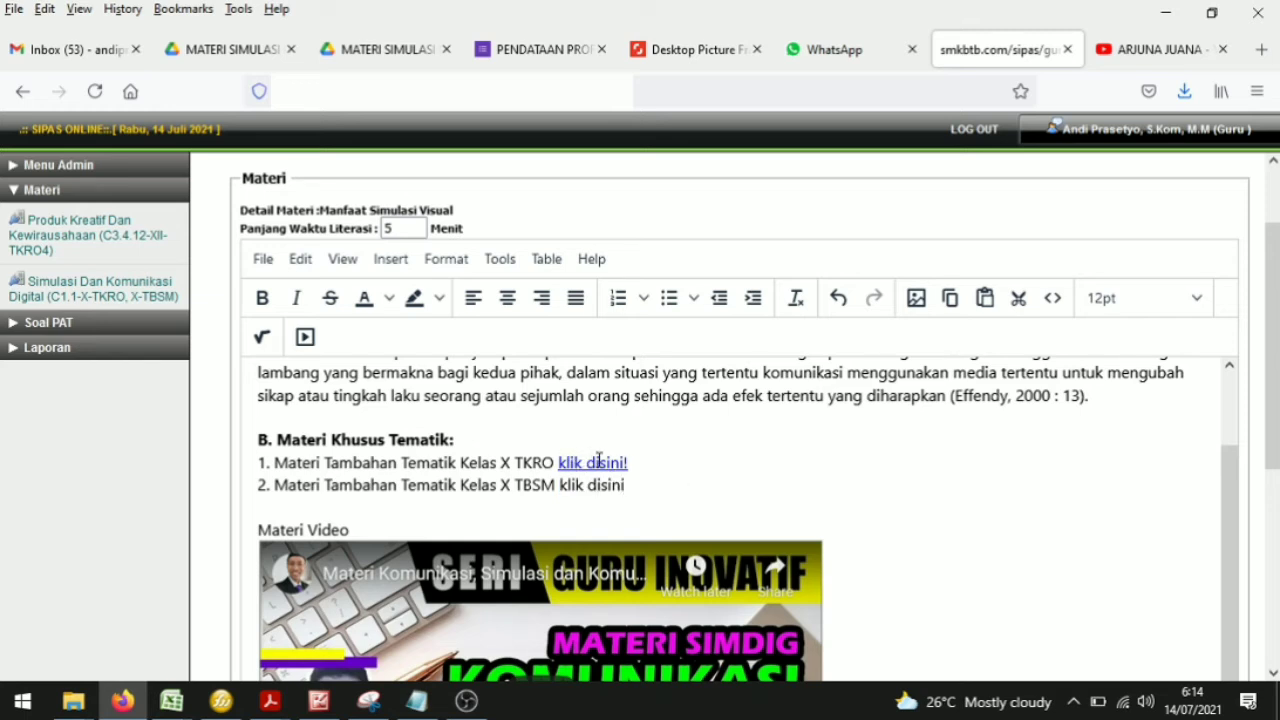
mouse_move(558, 488)
left_mouse_down()
mouse_move(630, 487)
mouse_move(566, 489)
left_mouse_up()
left_click(665, 489)
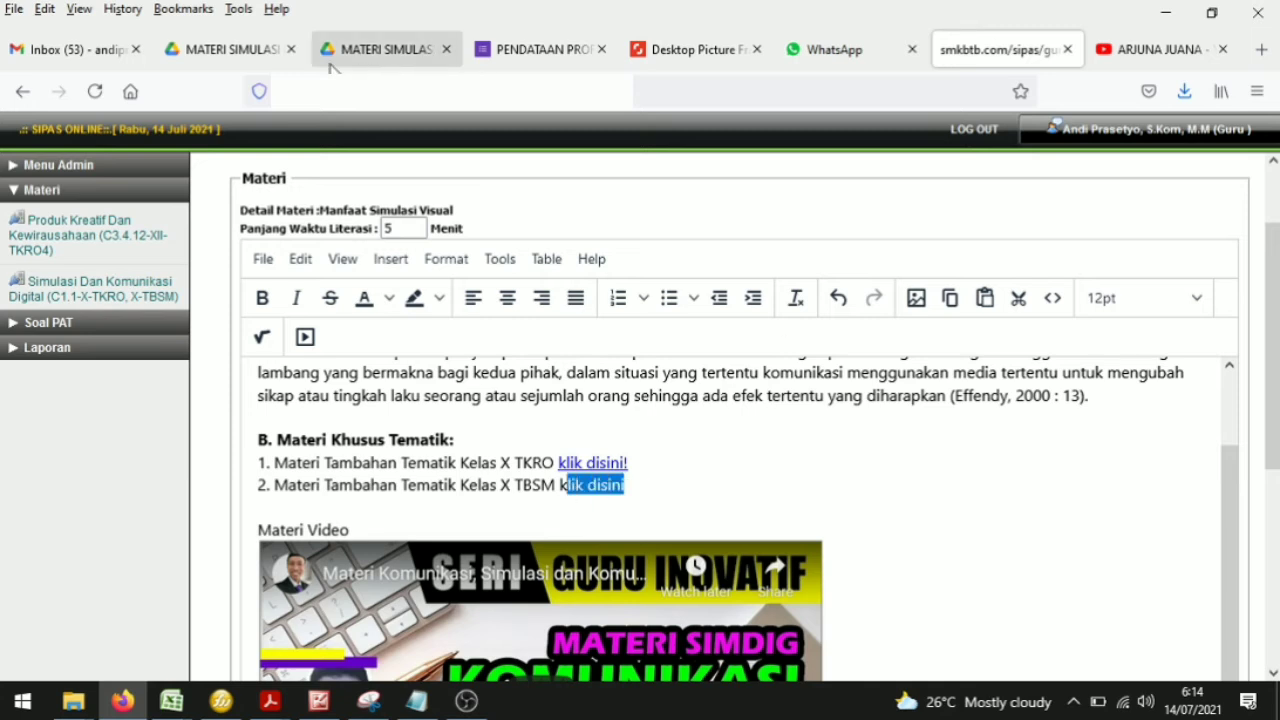
Step: Copy the share link of 07. UU no 11 tahun 2008.pdf again, keeping access as Anyone with the link, Viewer
left_click(374, 50)
scroll(604, 536, "down", 1)
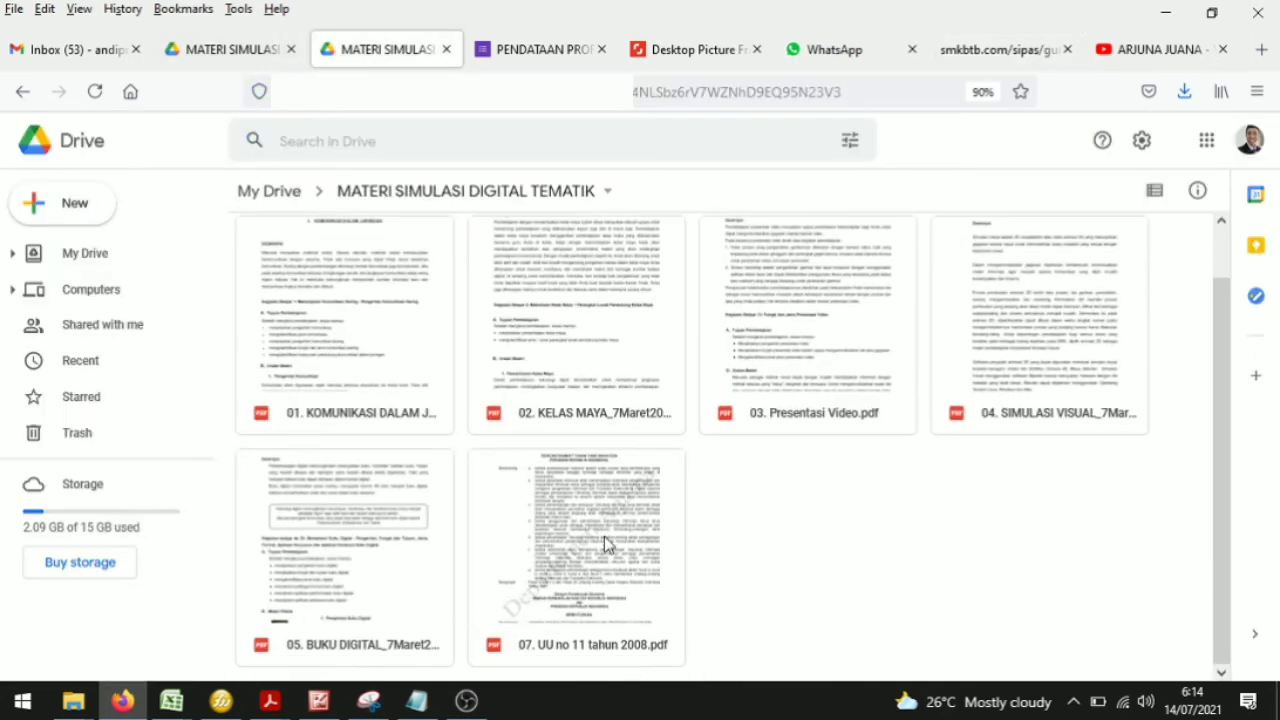
right_click(607, 533)
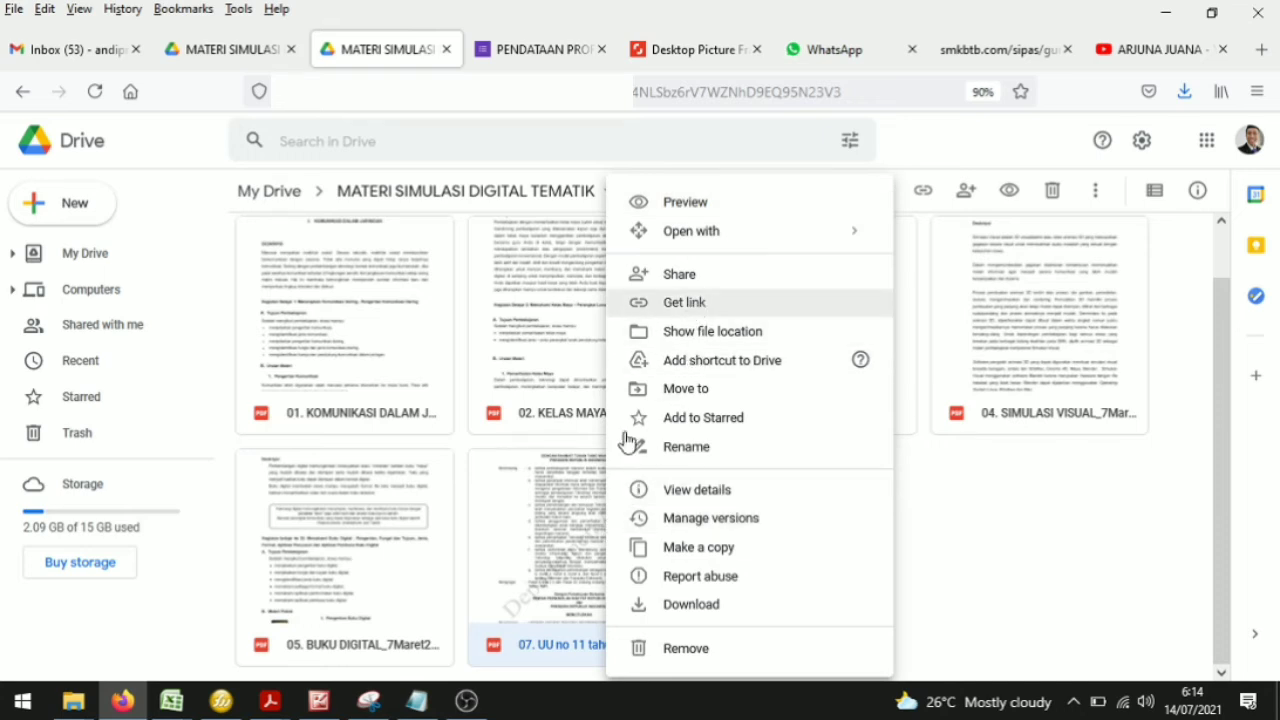
right_click(554, 508)
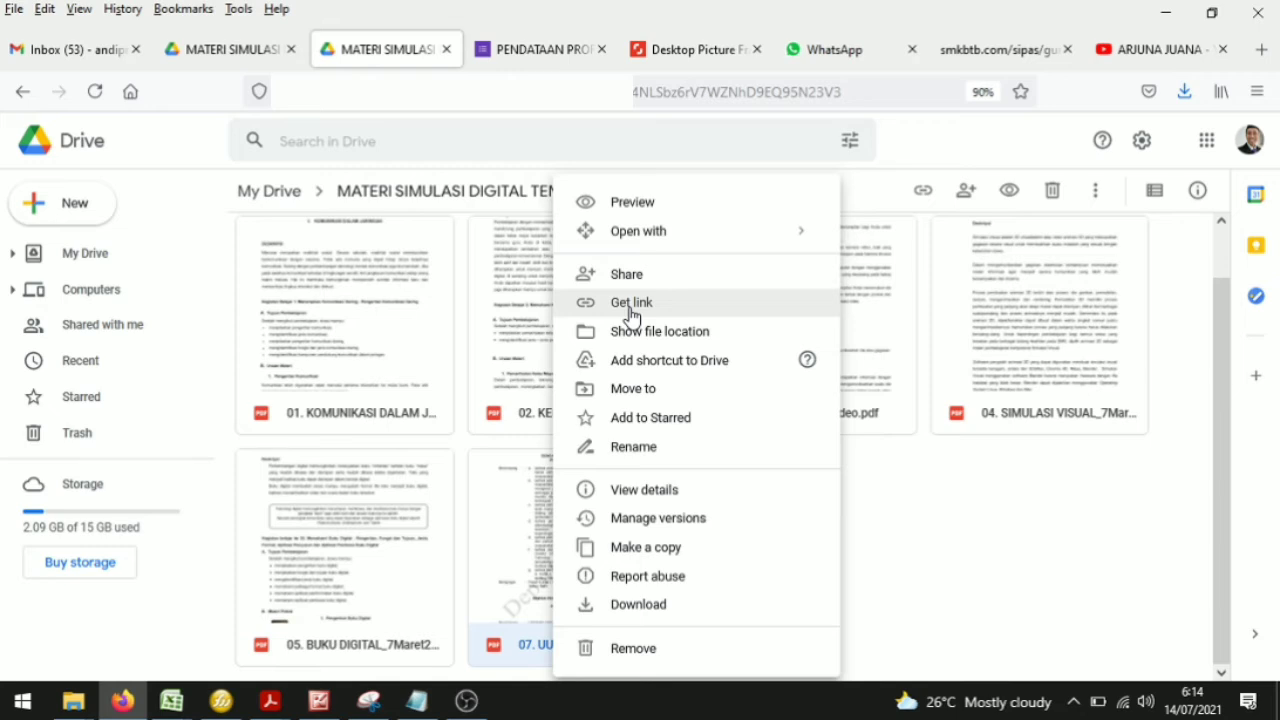
left_click(921, 535)
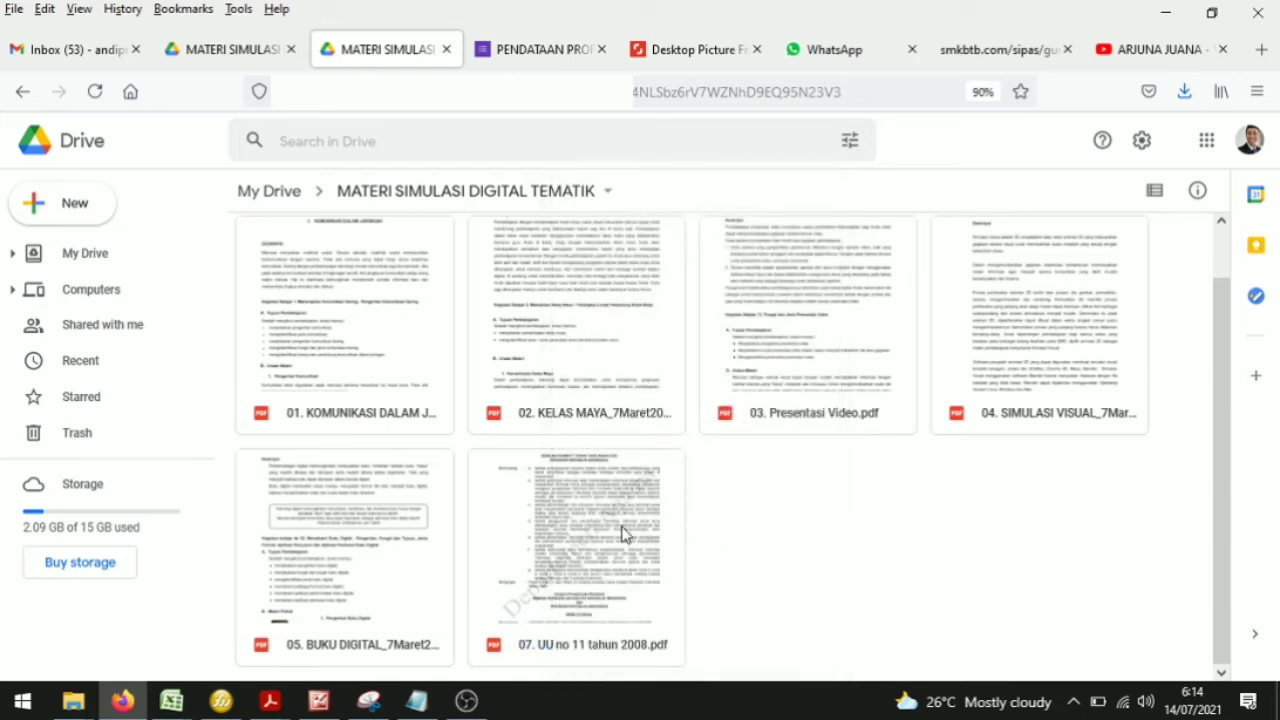
right_click(622, 533)
left_click(684, 313)
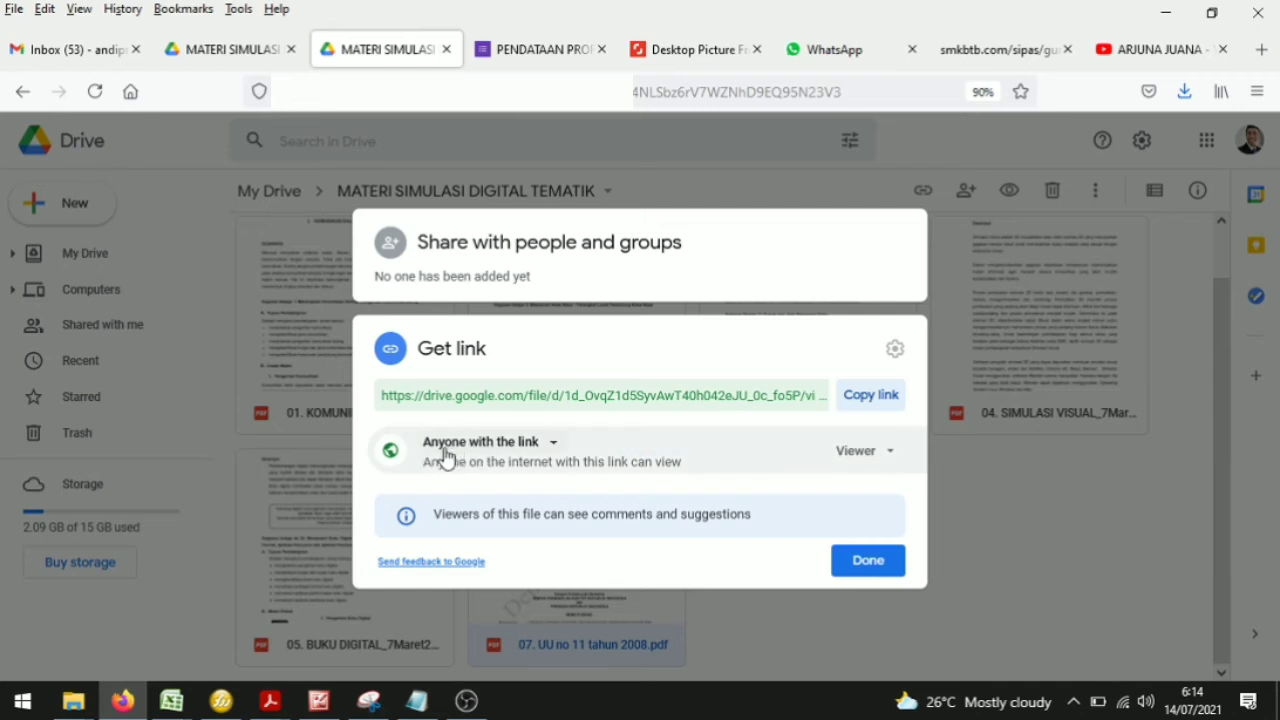
left_click(503, 445)
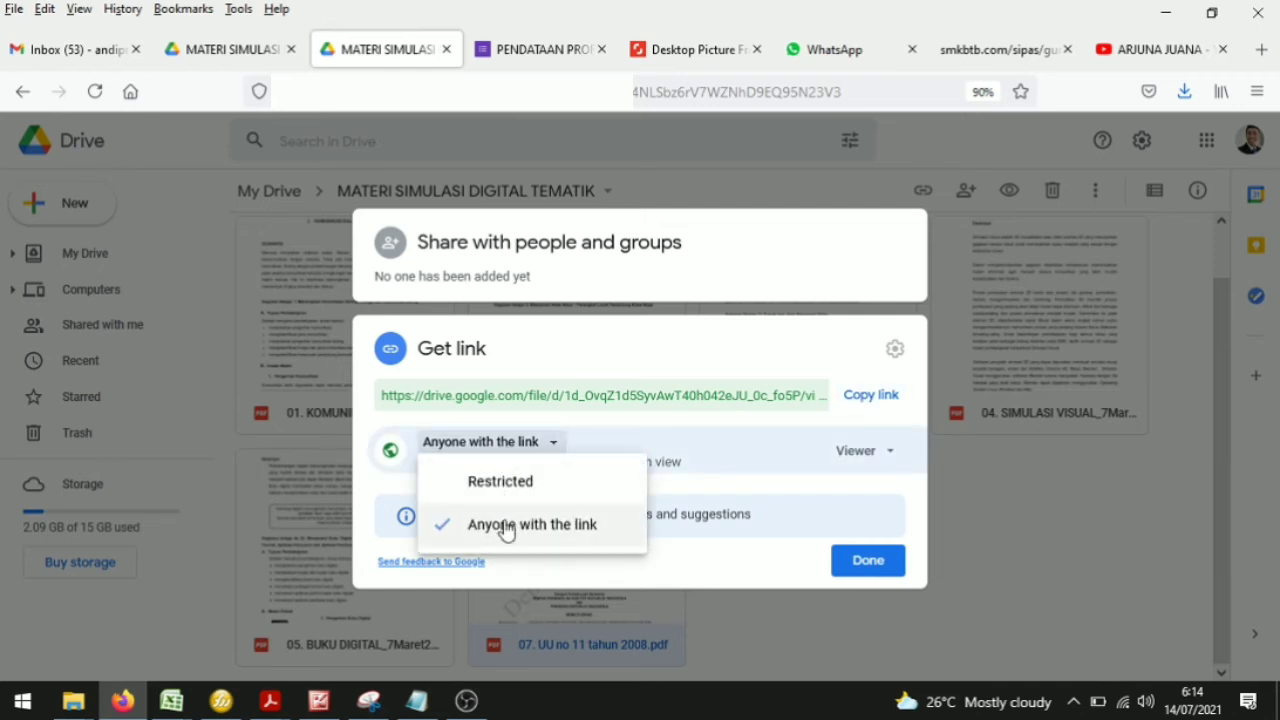
left_click(675, 433)
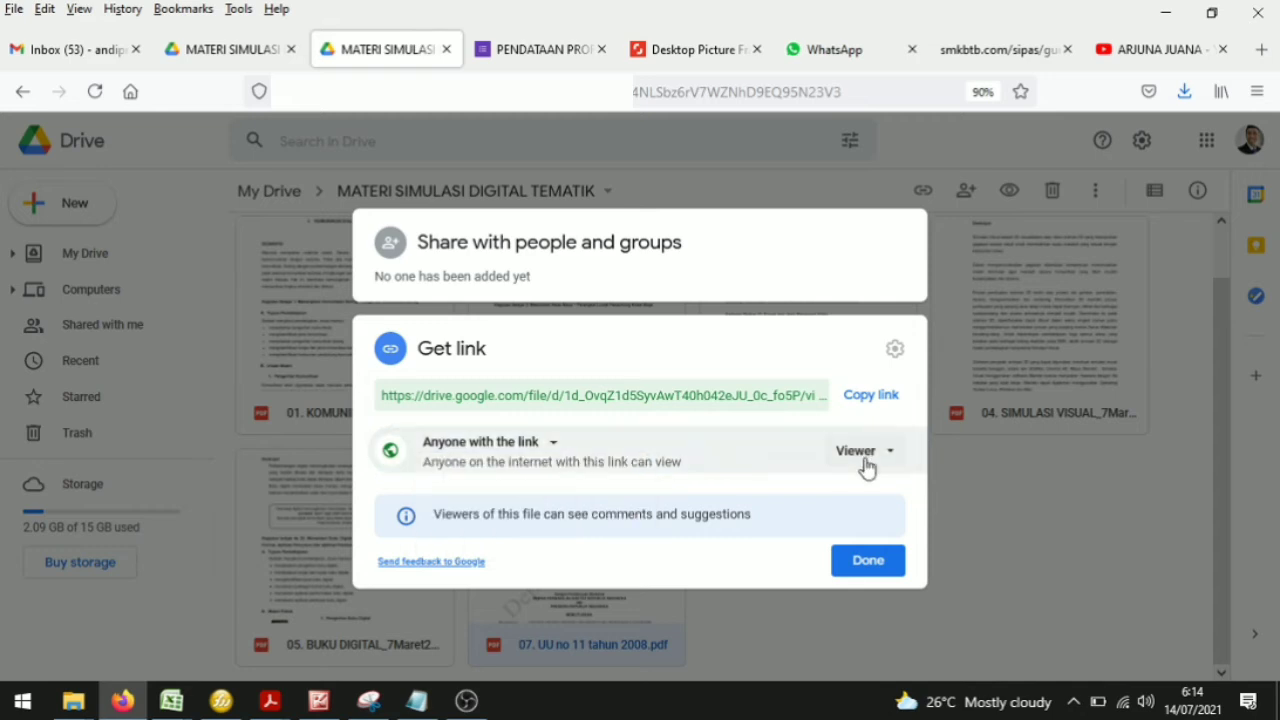
left_click(878, 462)
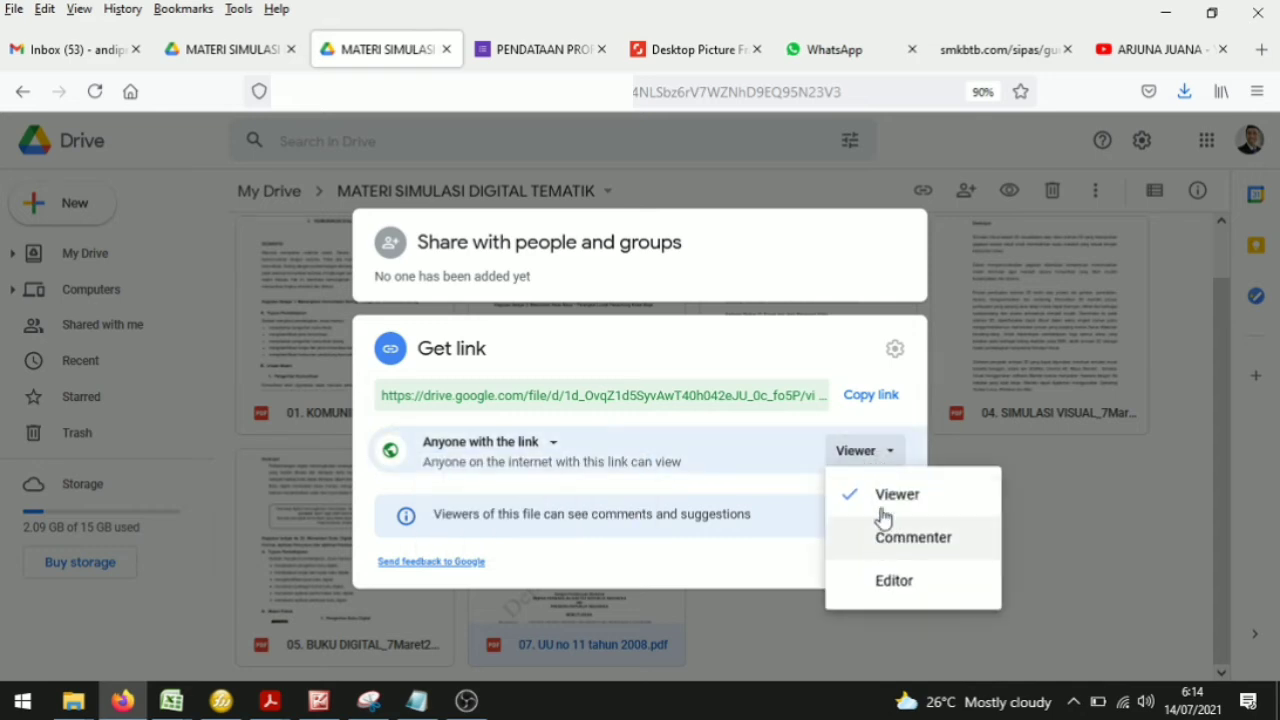
left_click(885, 455)
left_click(871, 396)
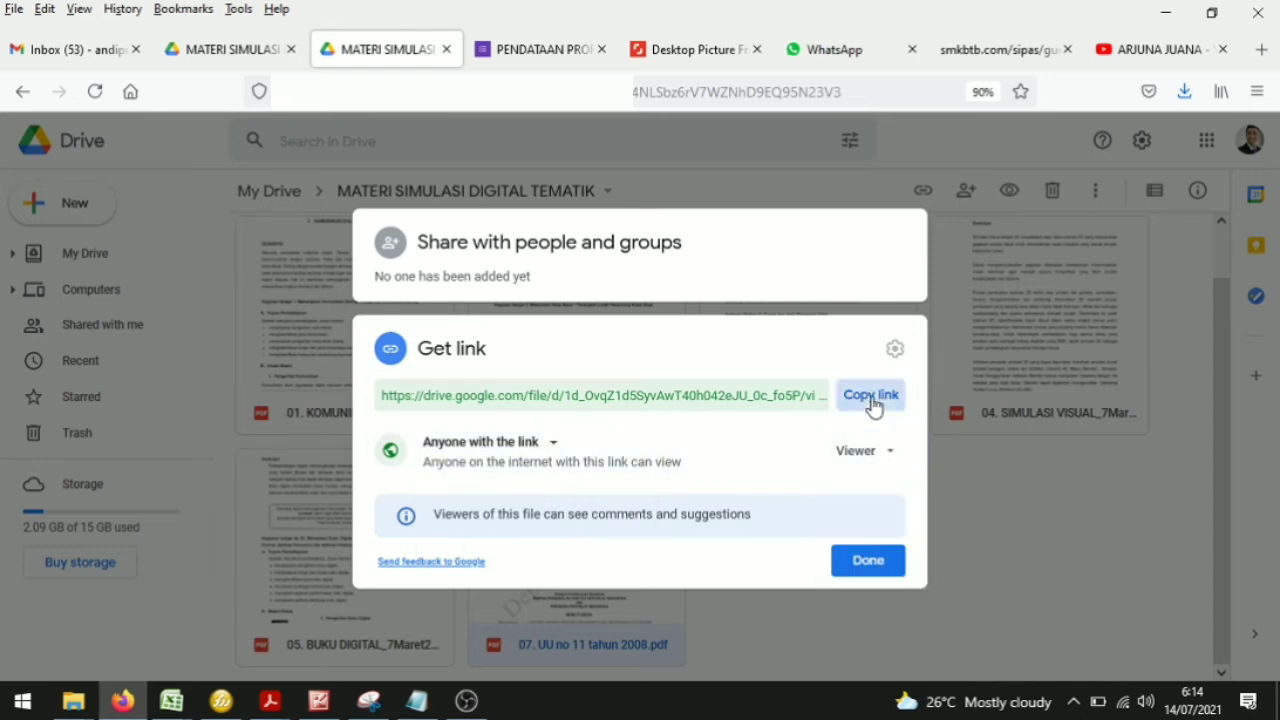
left_click(868, 562)
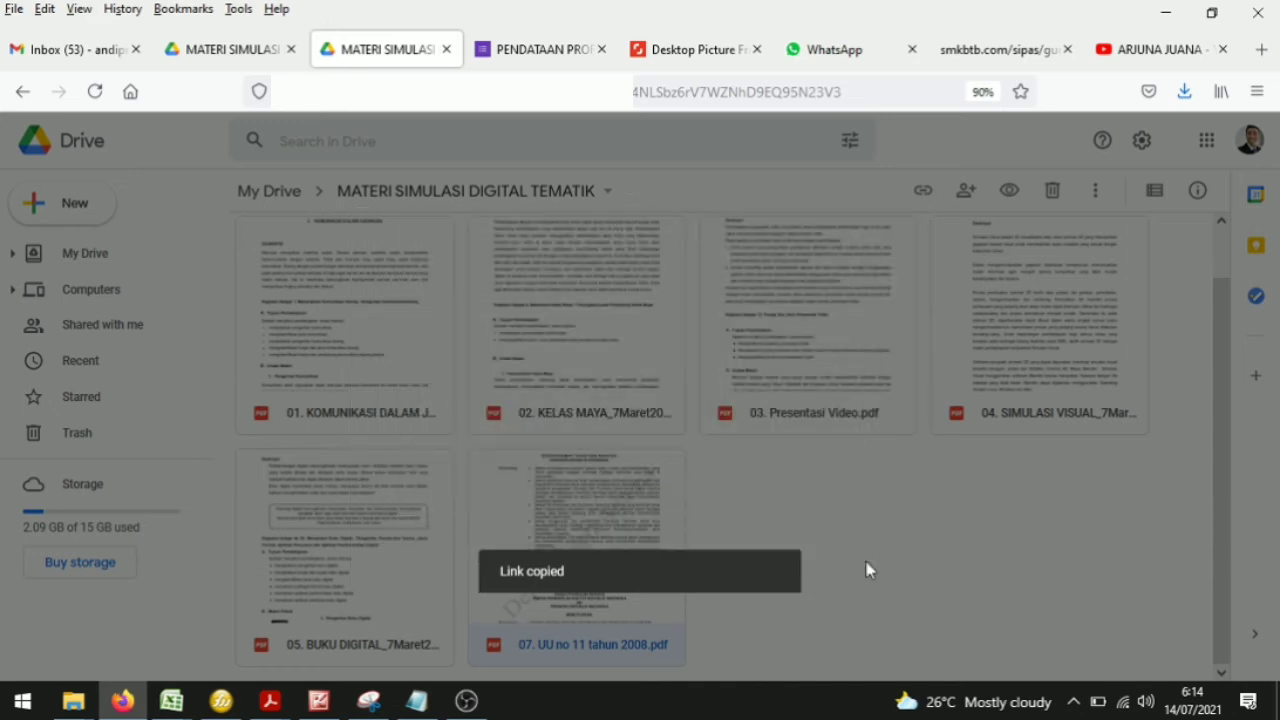
Step: Link the TBSM line's 'klik disini' text to the copied Drive URL of the UU PDF
left_click(1014, 50)
left_click(647, 487)
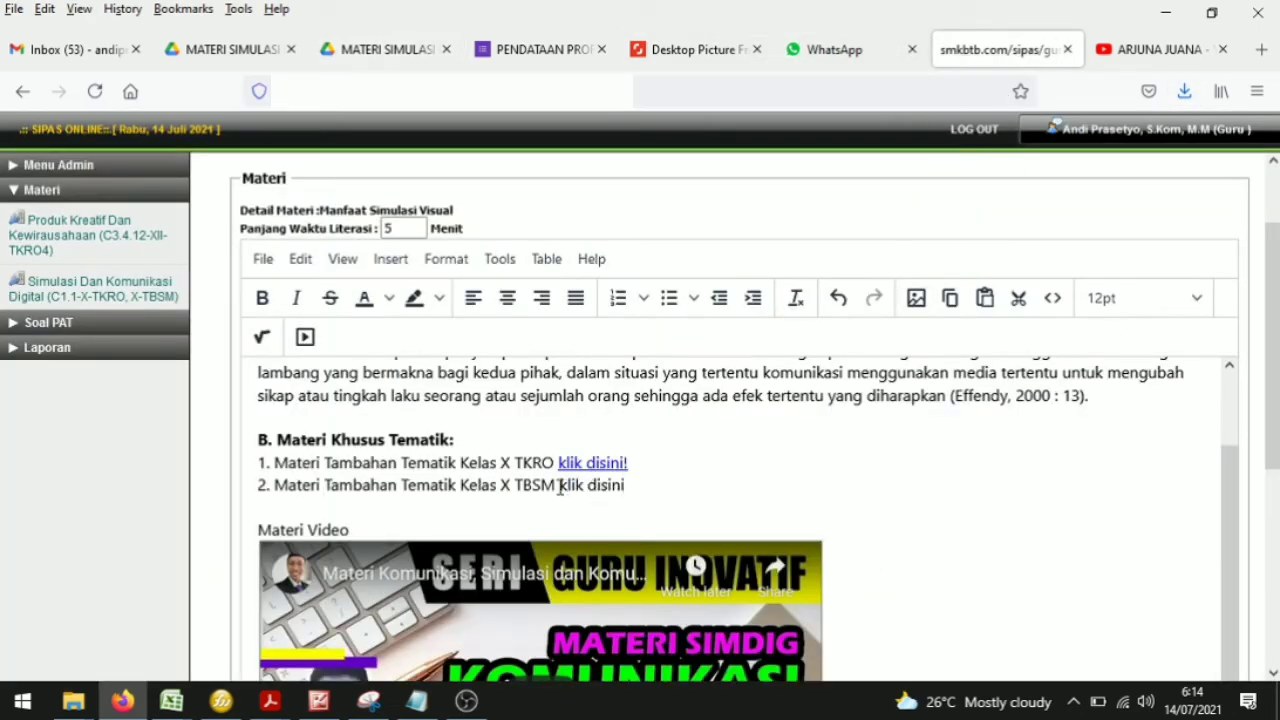
left_click_drag(559, 487, 628, 485)
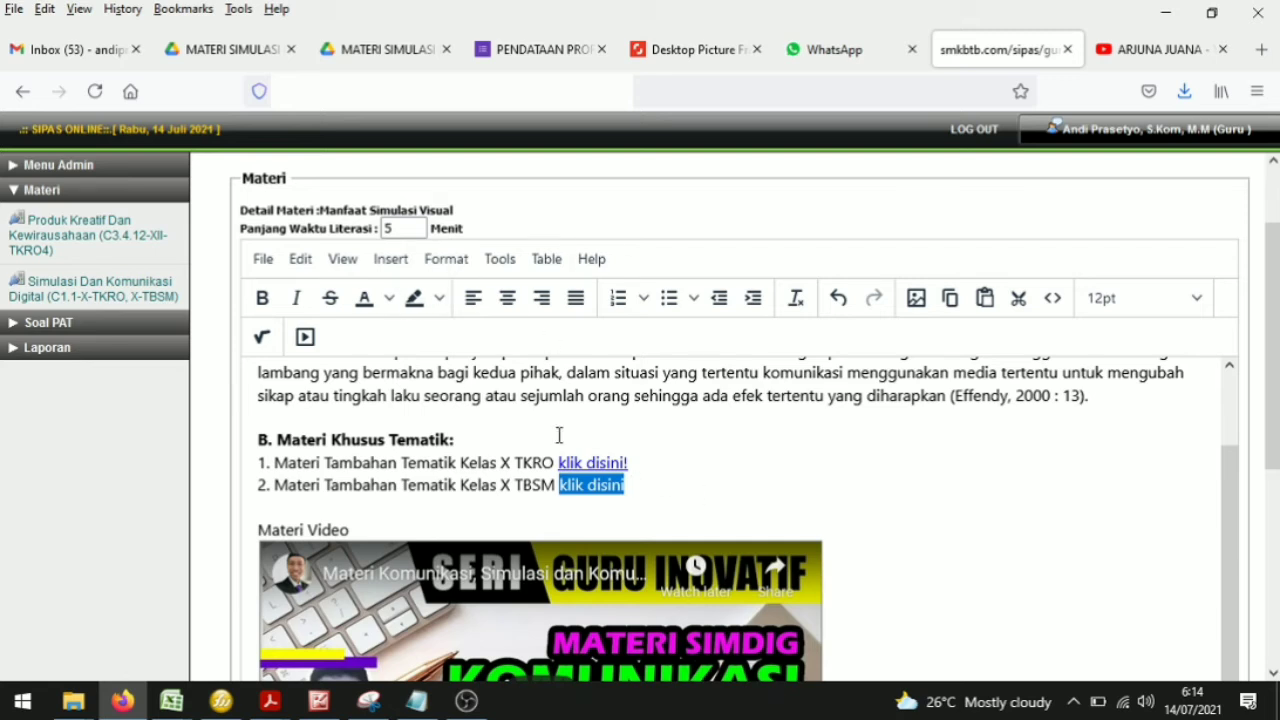
left_click_drag(625, 486, 558, 486)
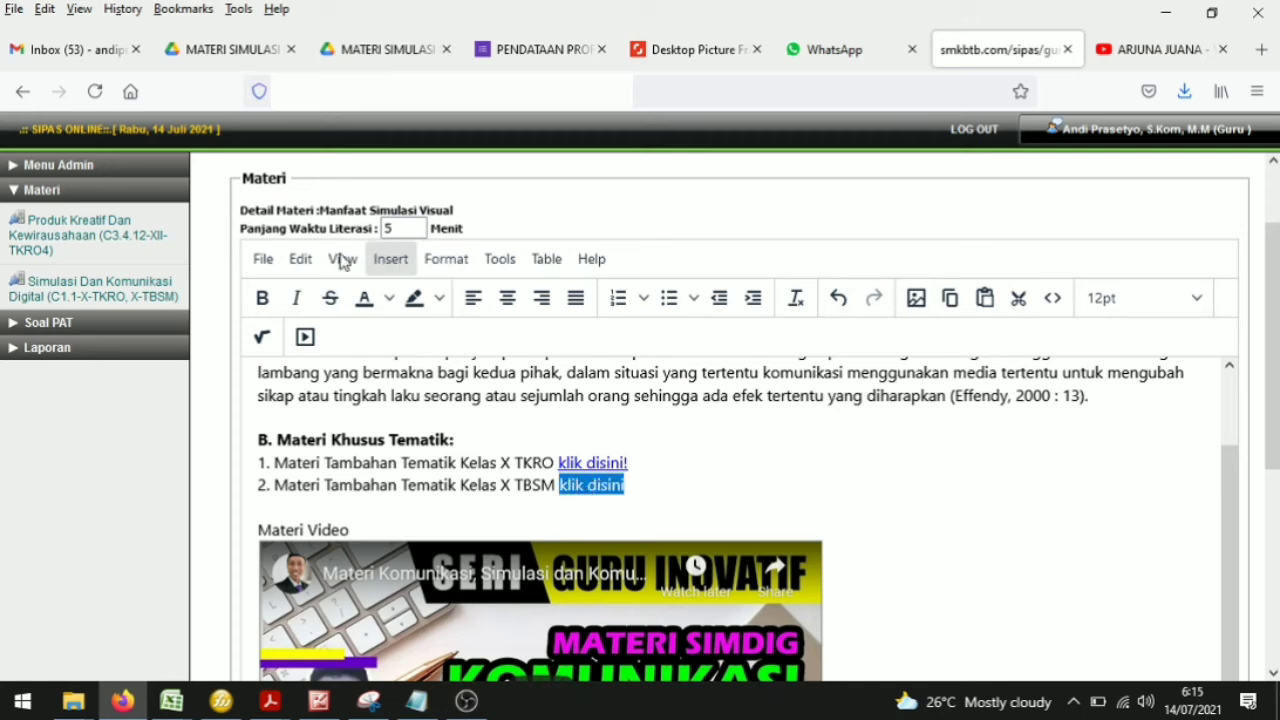
left_click(392, 266)
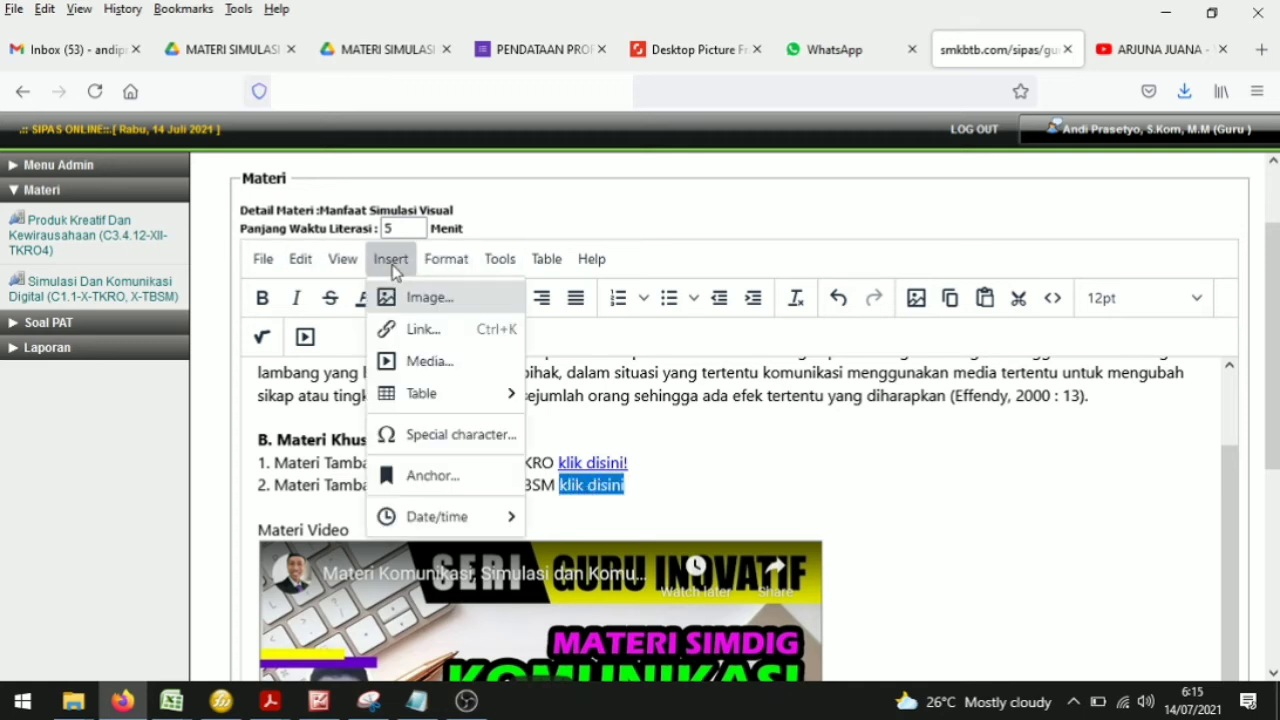
left_click(430, 333)
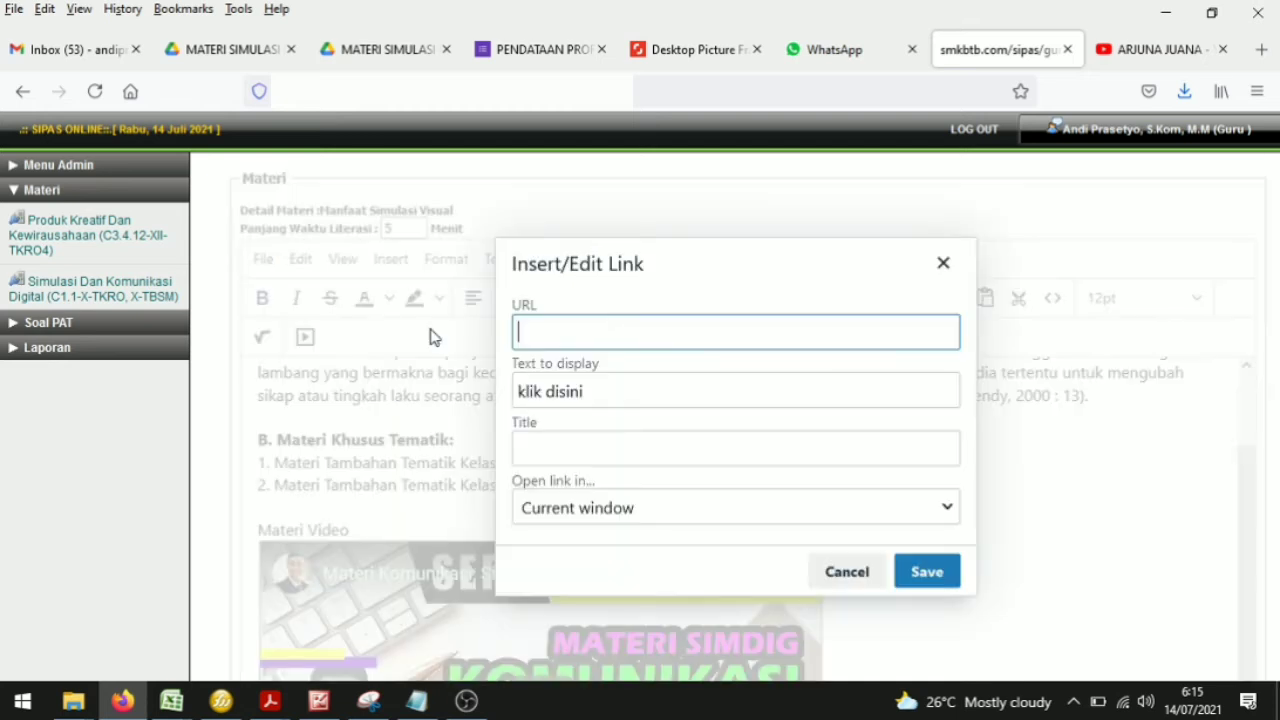
right_click(574, 336)
left_click(628, 483)
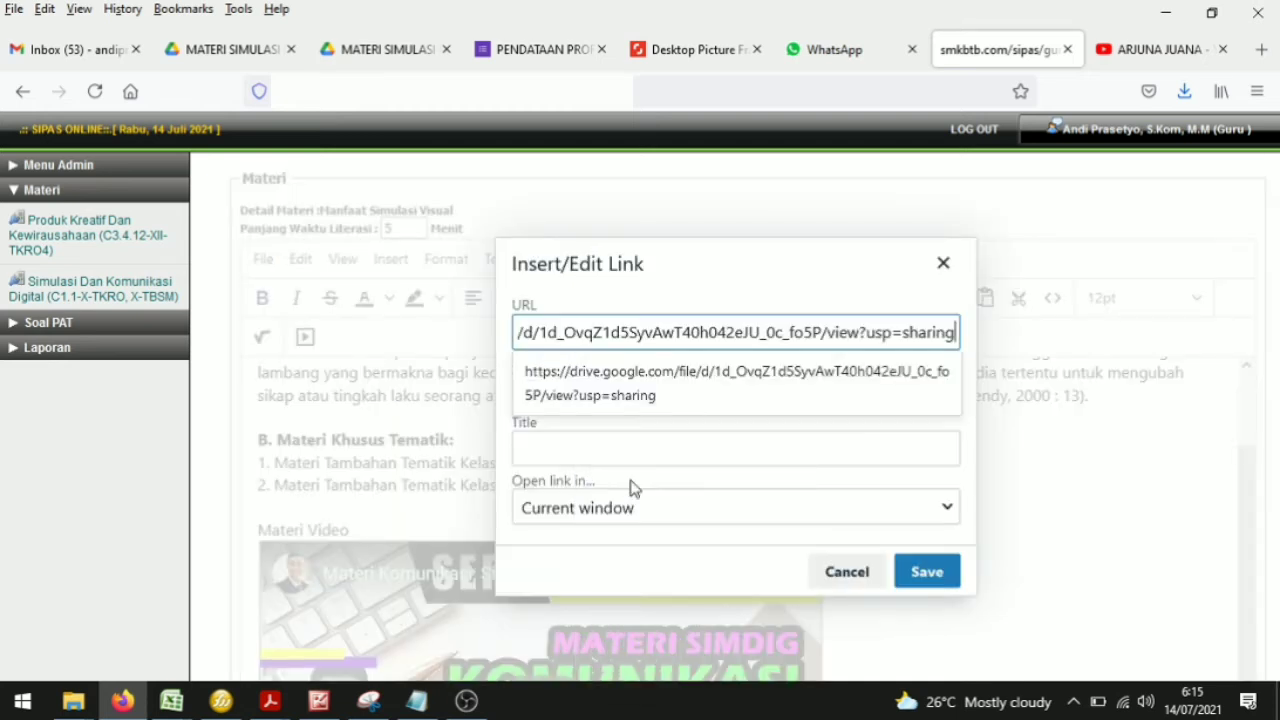
left_click(834, 302)
left_click(927, 571)
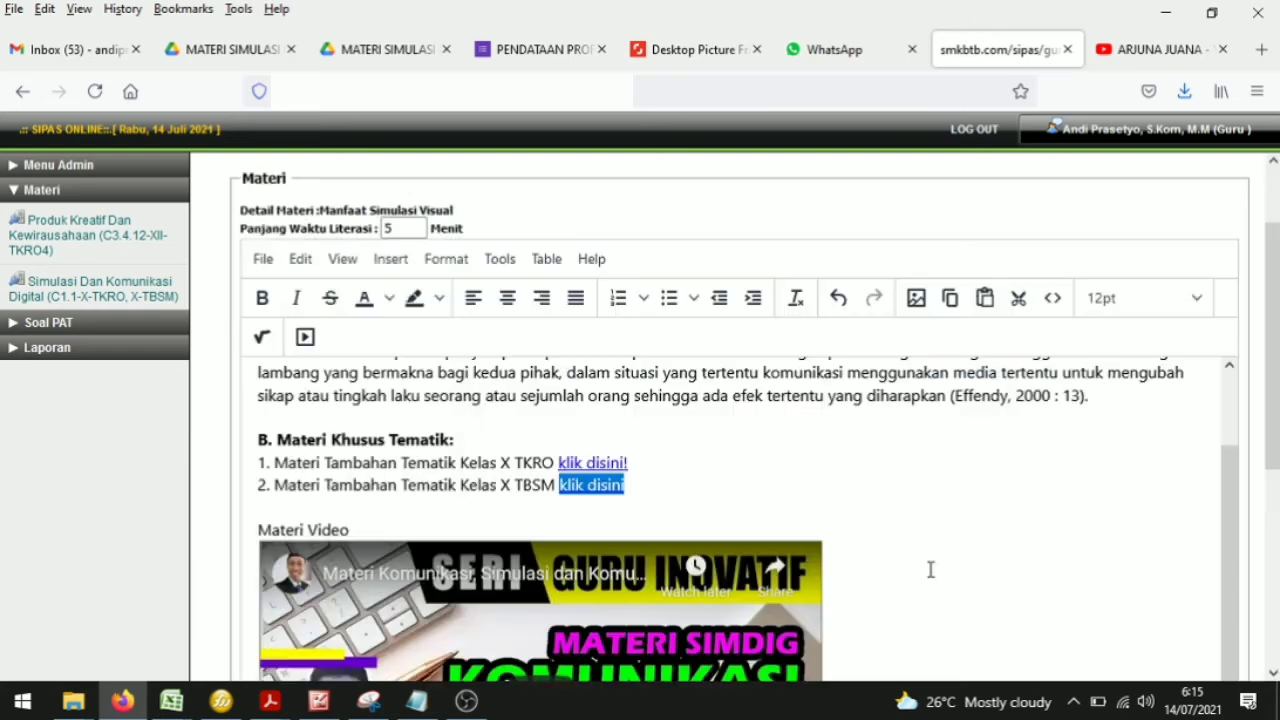
left_click(711, 509)
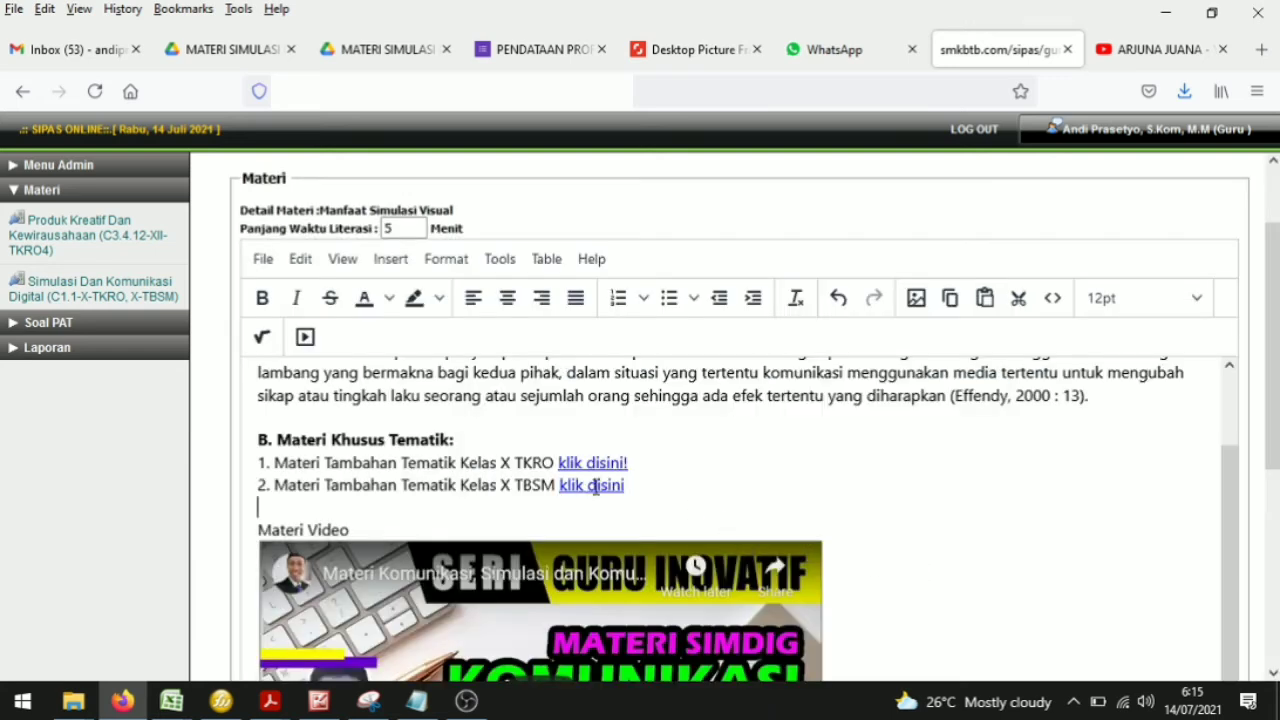
left_click_drag(565, 487, 663, 485)
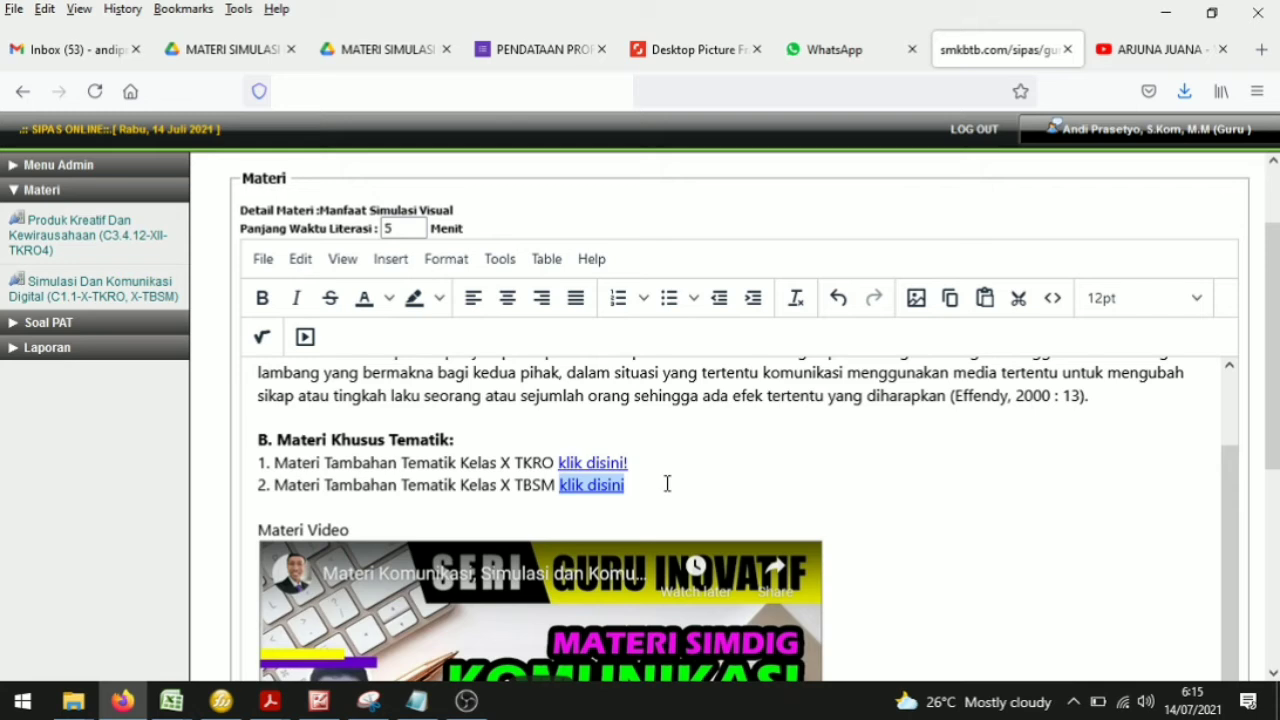
left_click(667, 484)
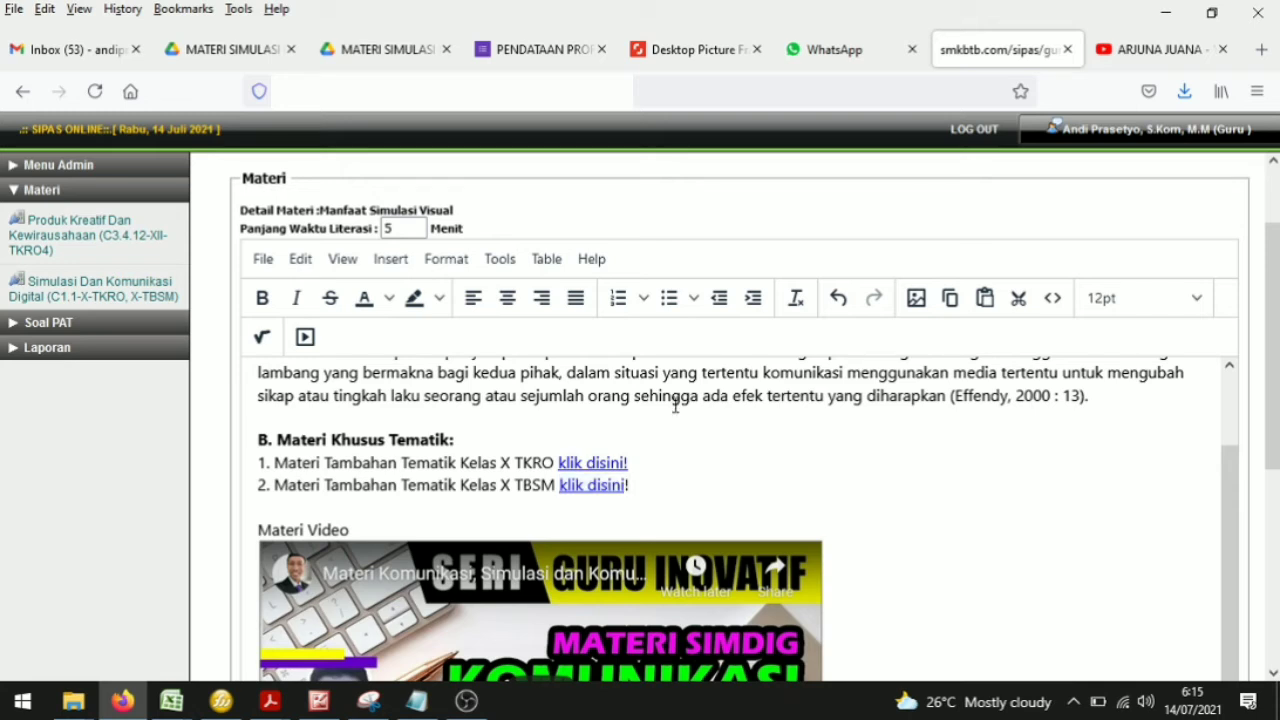
Step: Preview 07. UU no 11 tahun 2008.pdf in Drive, scroll through its pages, and return to the material editor
left_click(391, 51)
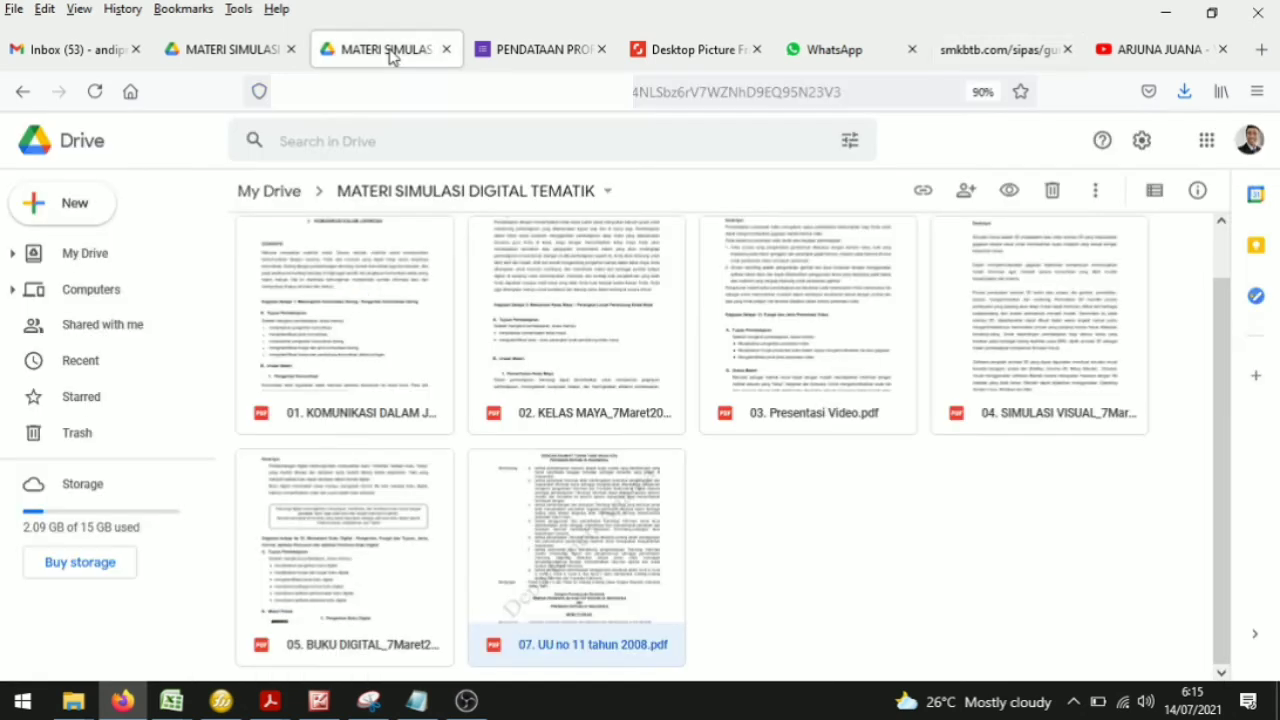
double_click(575, 543)
scroll(728, 465, "down", 5)
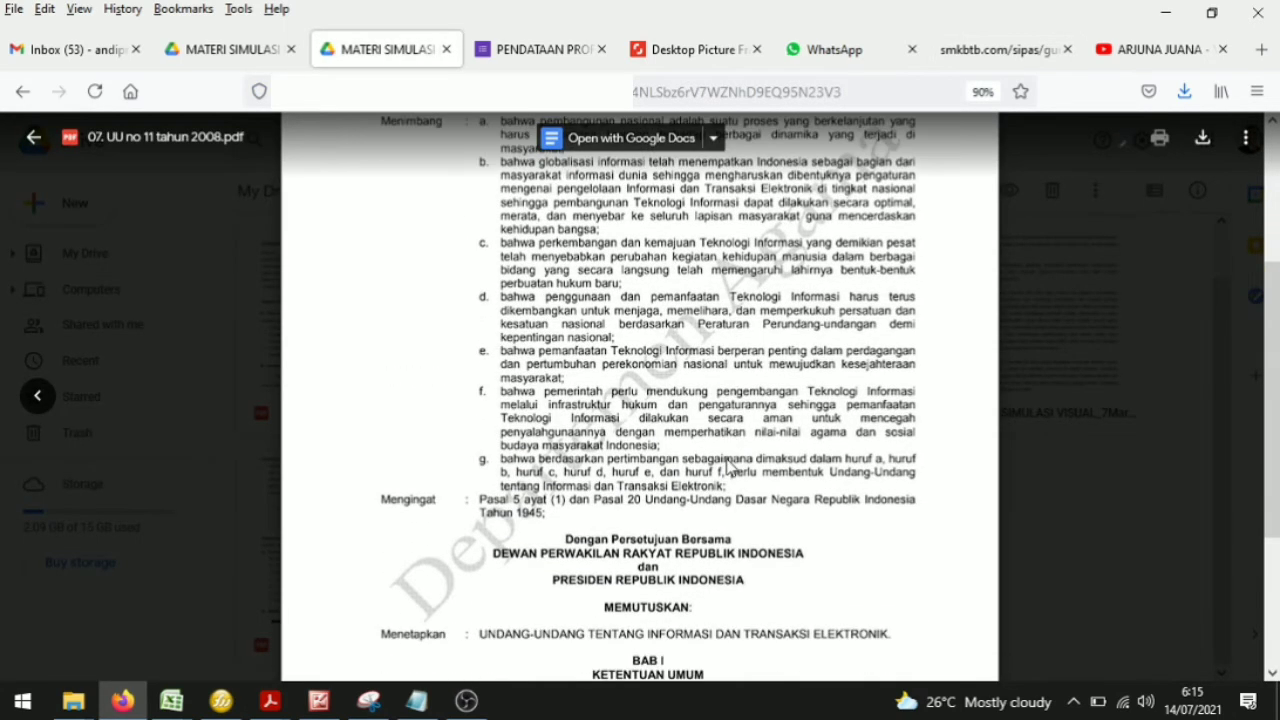
scroll(742, 428, "down", 5)
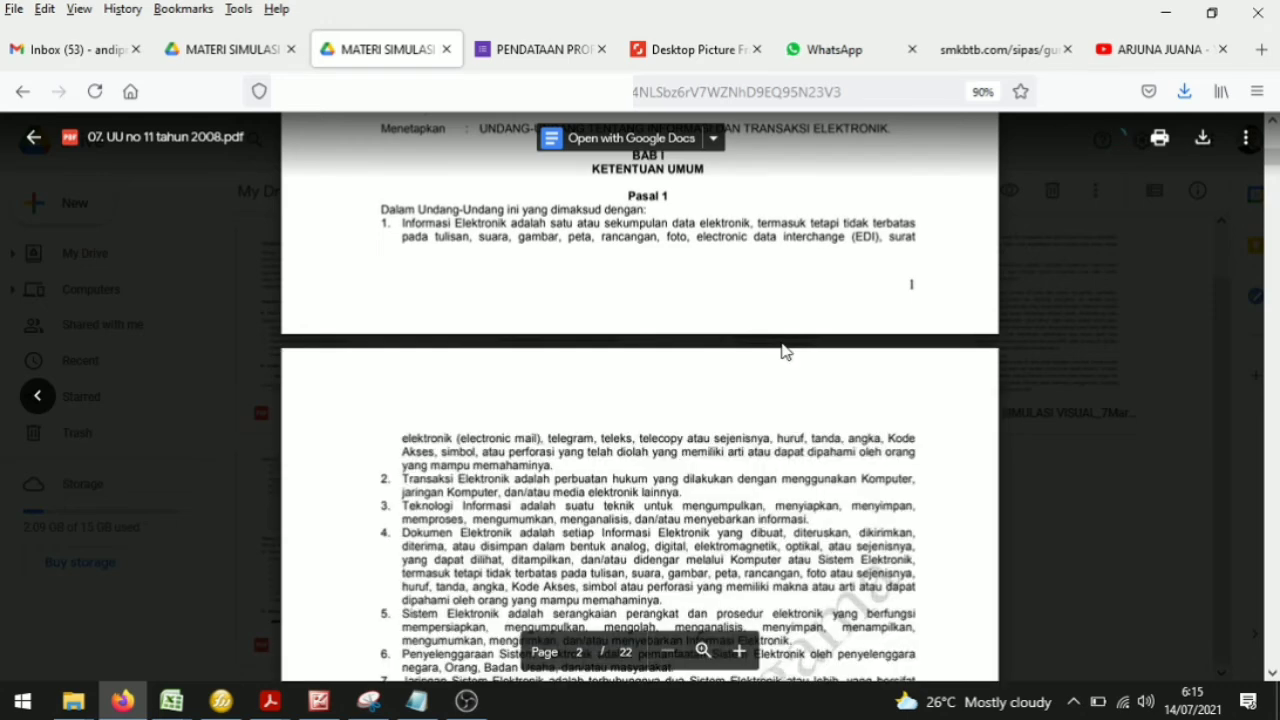
scroll(748, 354, "down", 10)
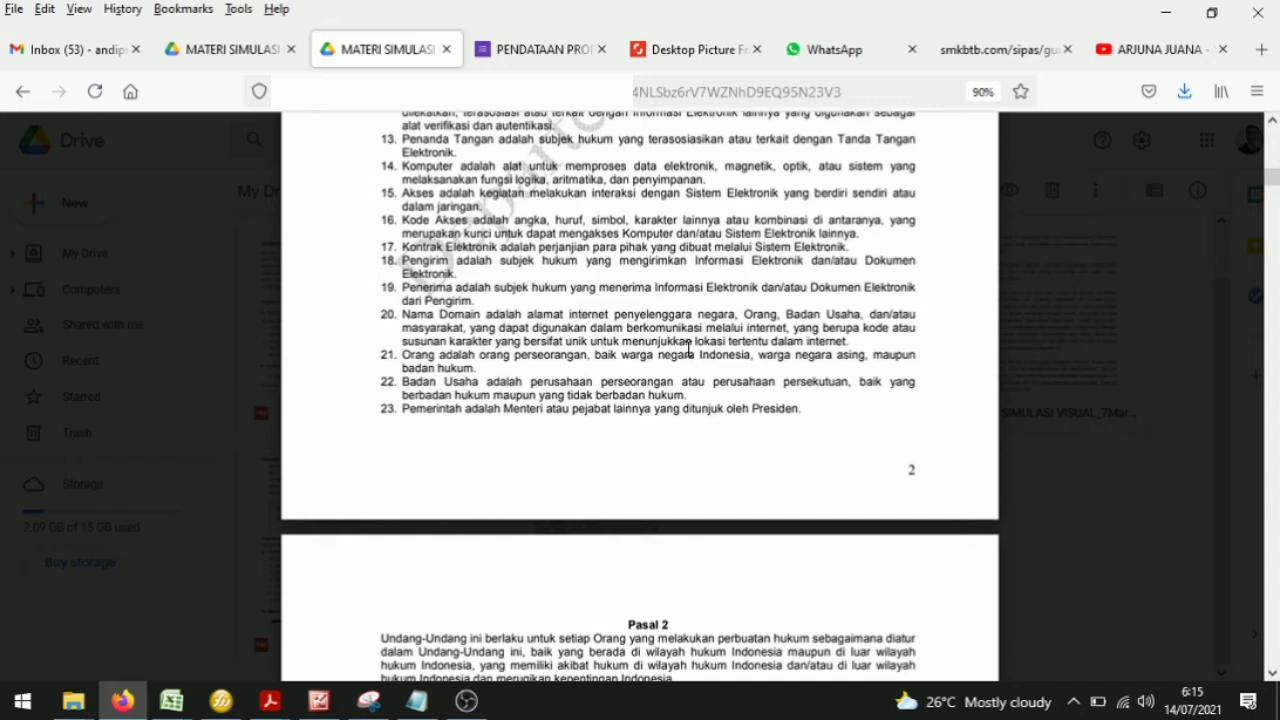
scroll(688, 347, "up", 15)
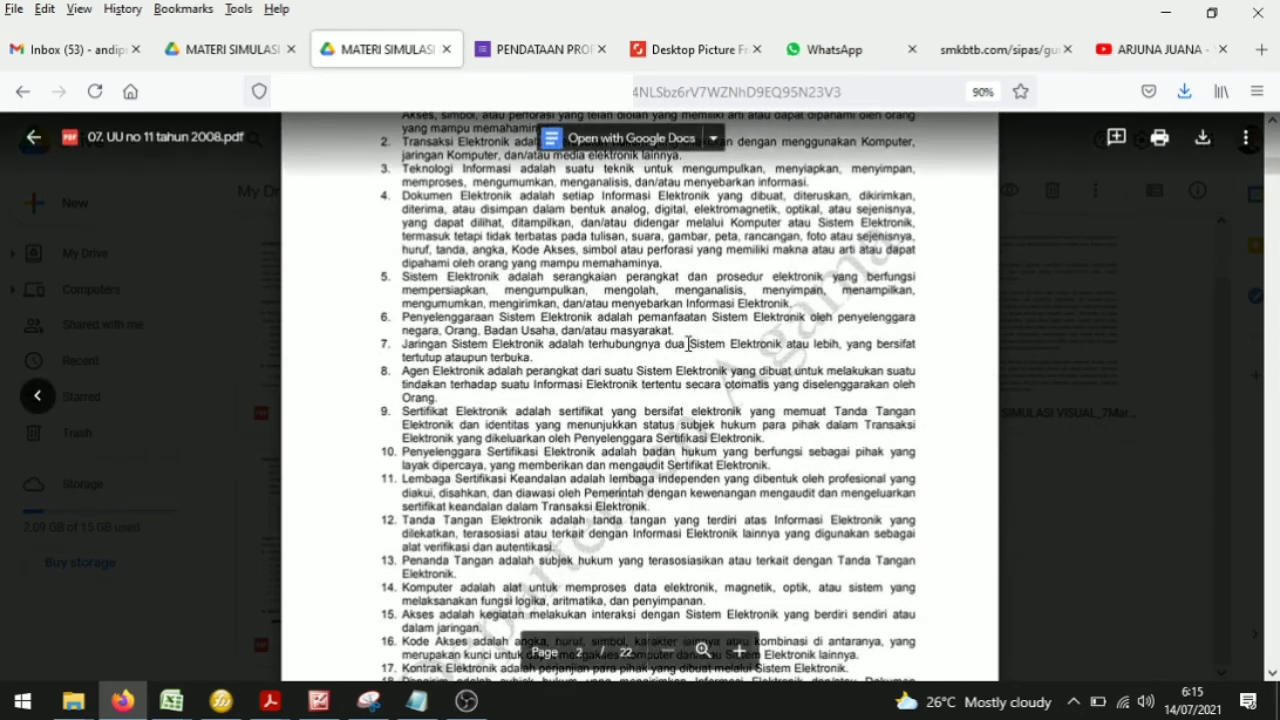
left_click(530, 50)
left_click(450, 62)
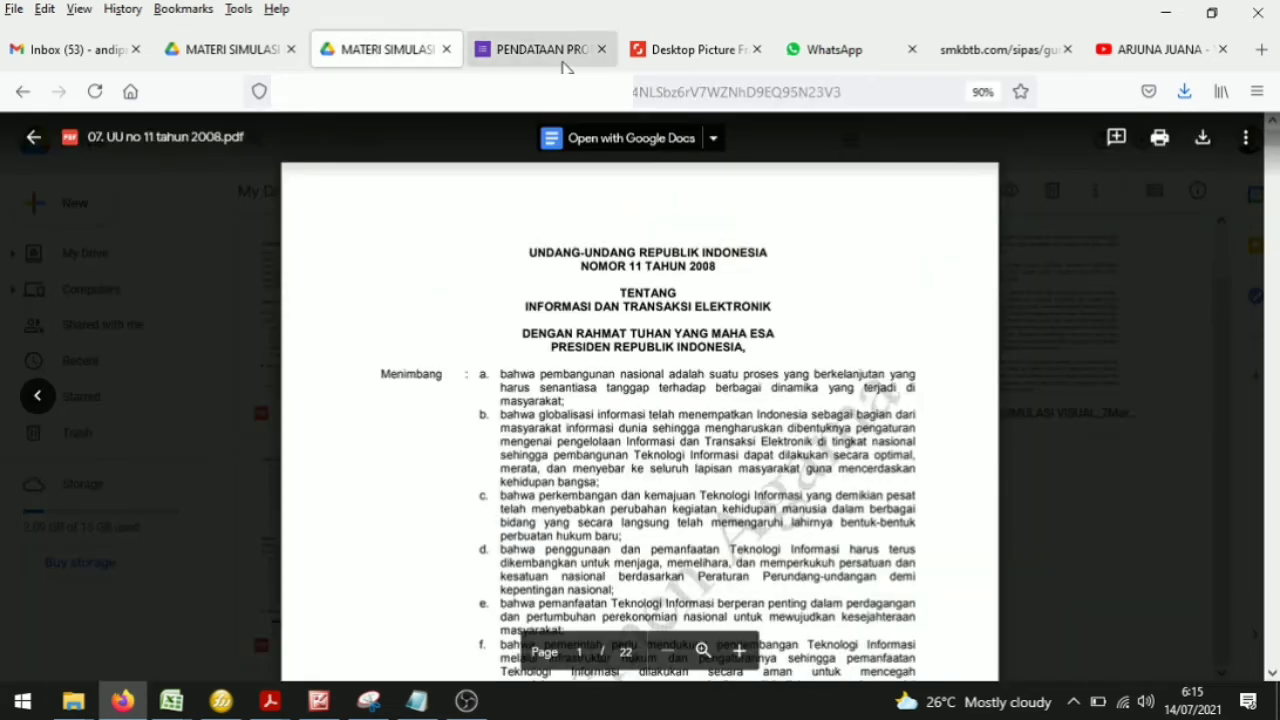
left_click(1000, 50)
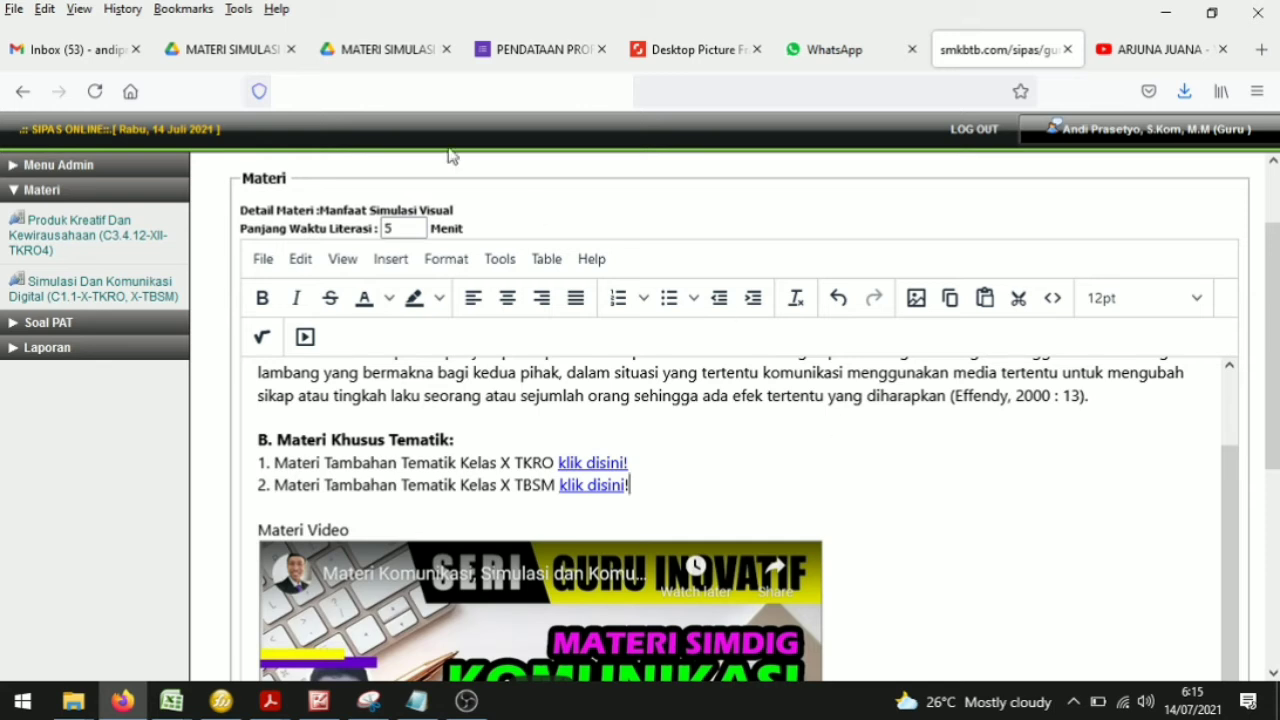
left_click(385, 260)
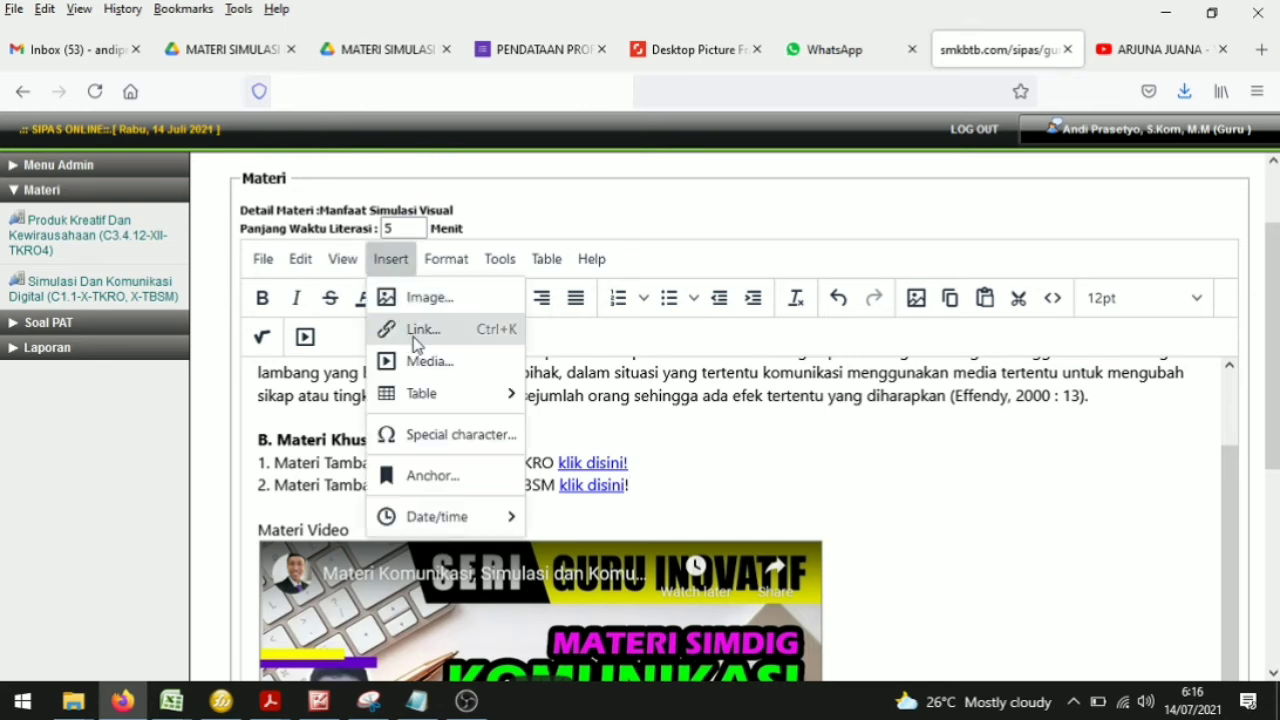
left_click(418, 333)
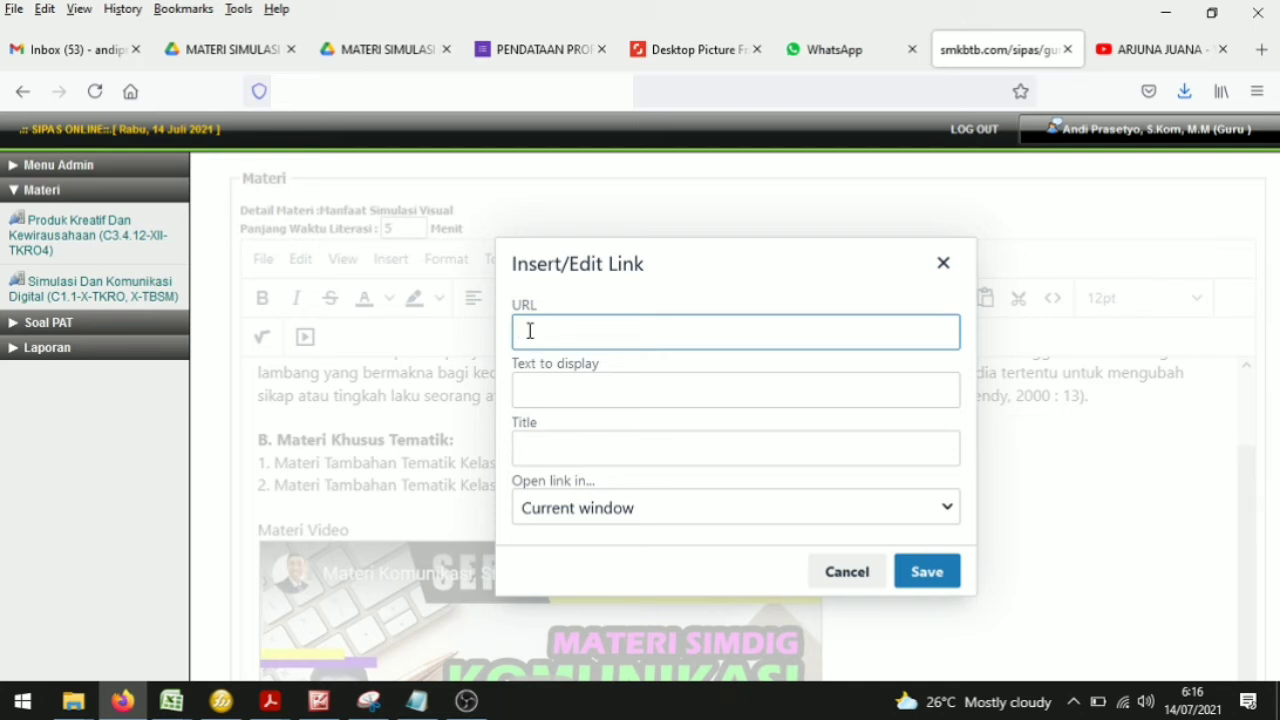
left_click(868, 566)
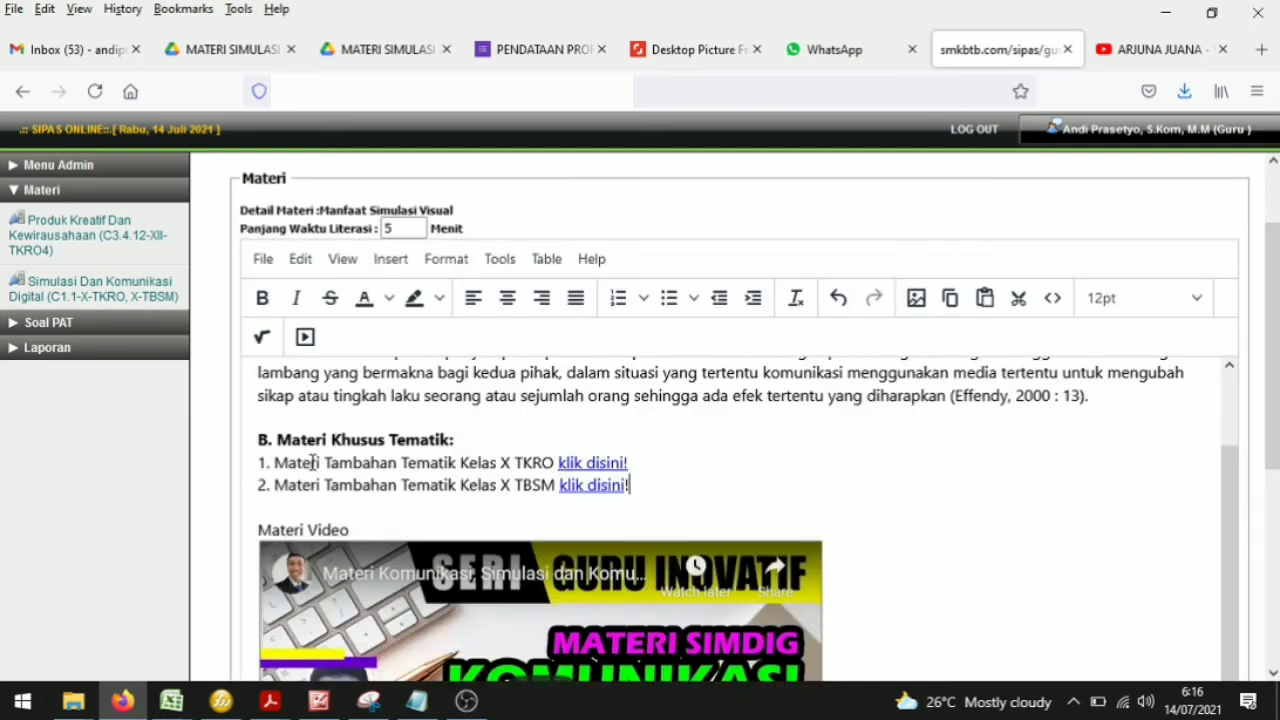
Step: Scroll through the material text in the editor, checking the thematic links down to the embedded video
scroll(533, 476, "up", 2)
left_click_drag(1131, 526, 248, 398)
scroll(494, 531, "down", 2)
scroll(449, 423, "up", 2)
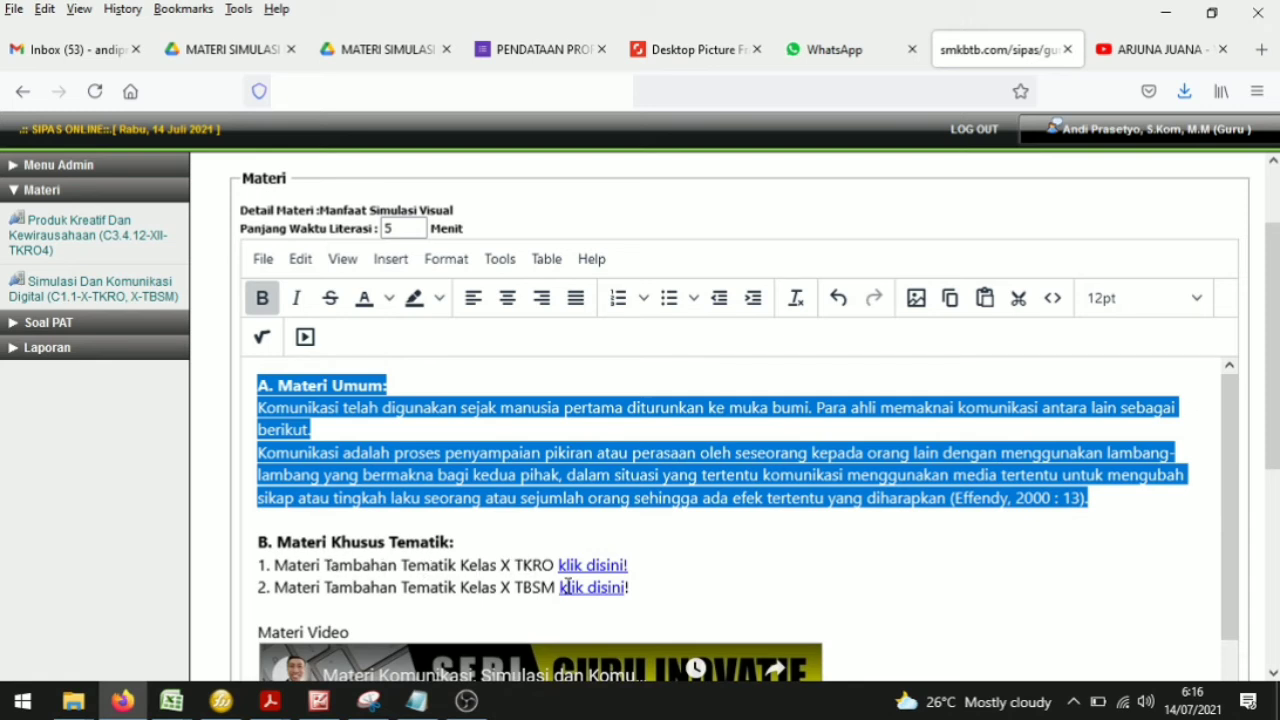
left_click(703, 546)
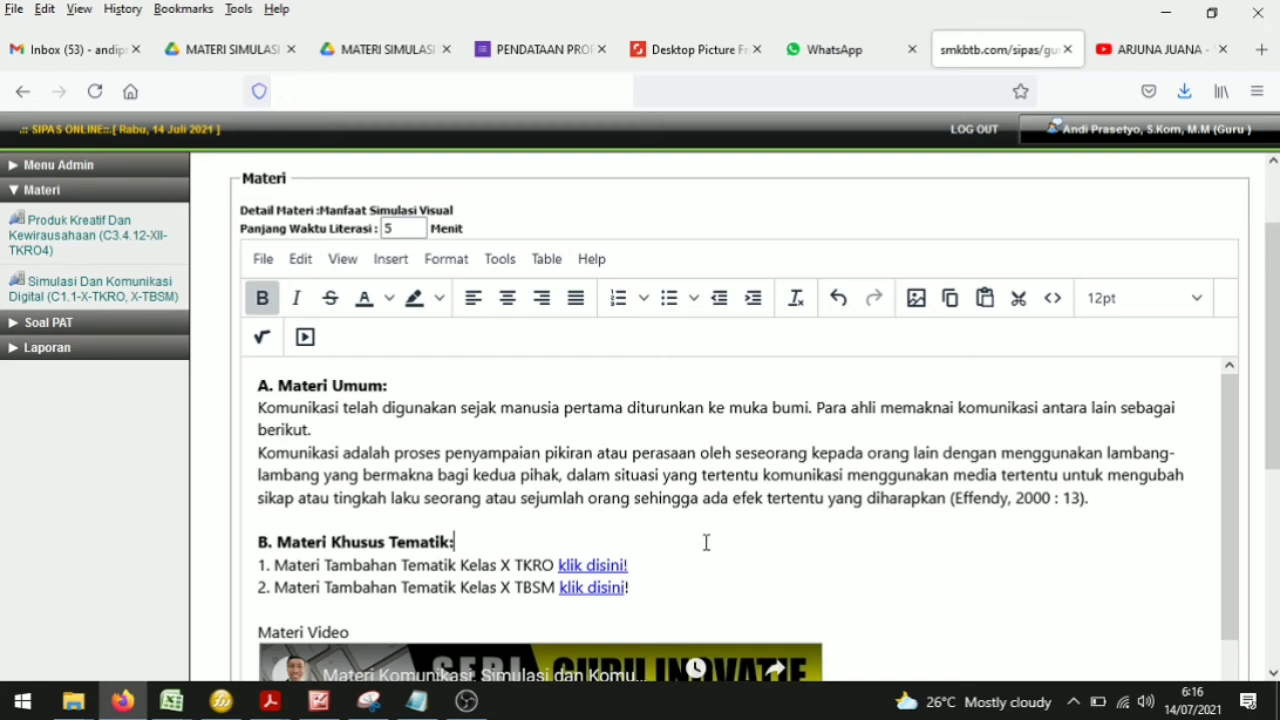
scroll(646, 557, "down", 4)
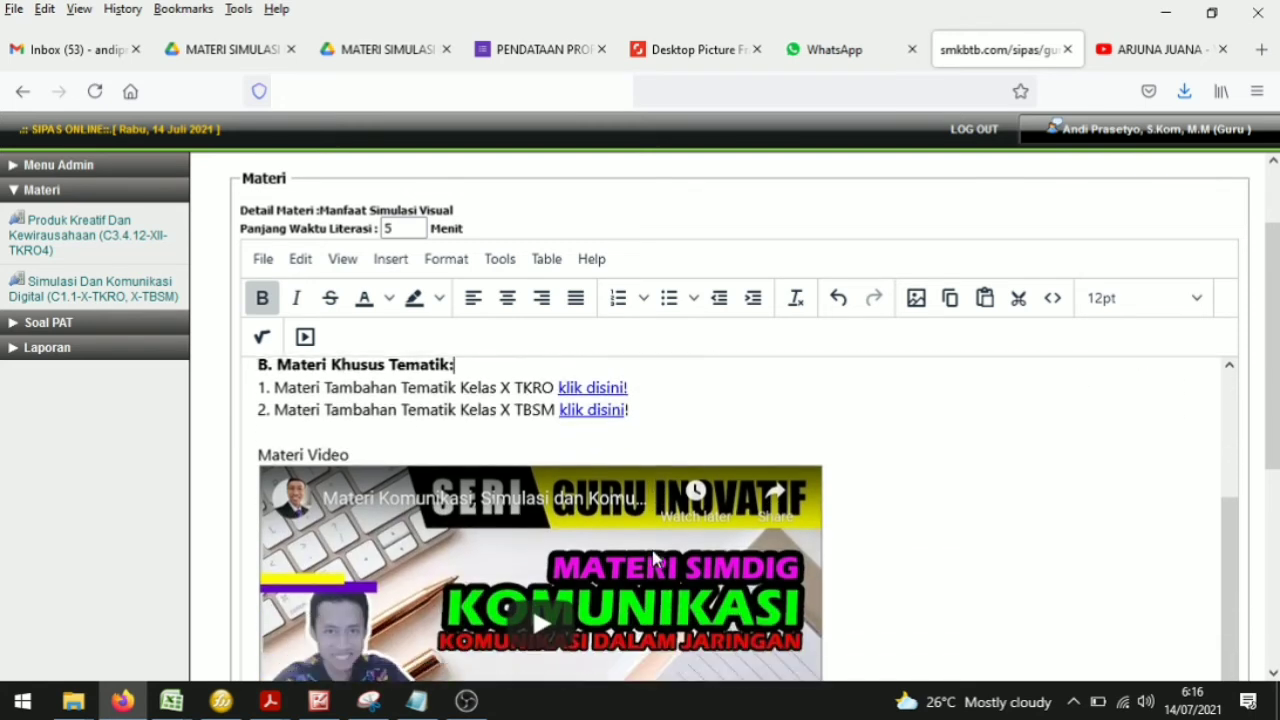
scroll(419, 501, "down", 2)
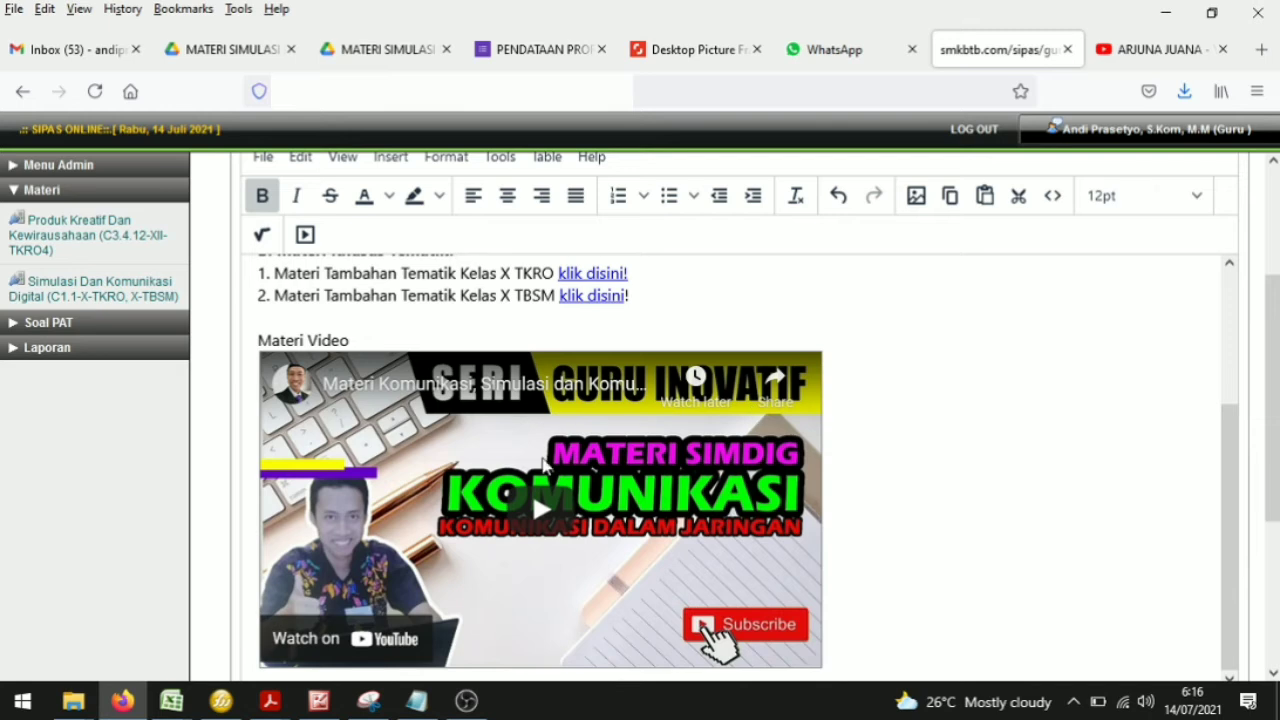
scroll(715, 640, "down", 2)
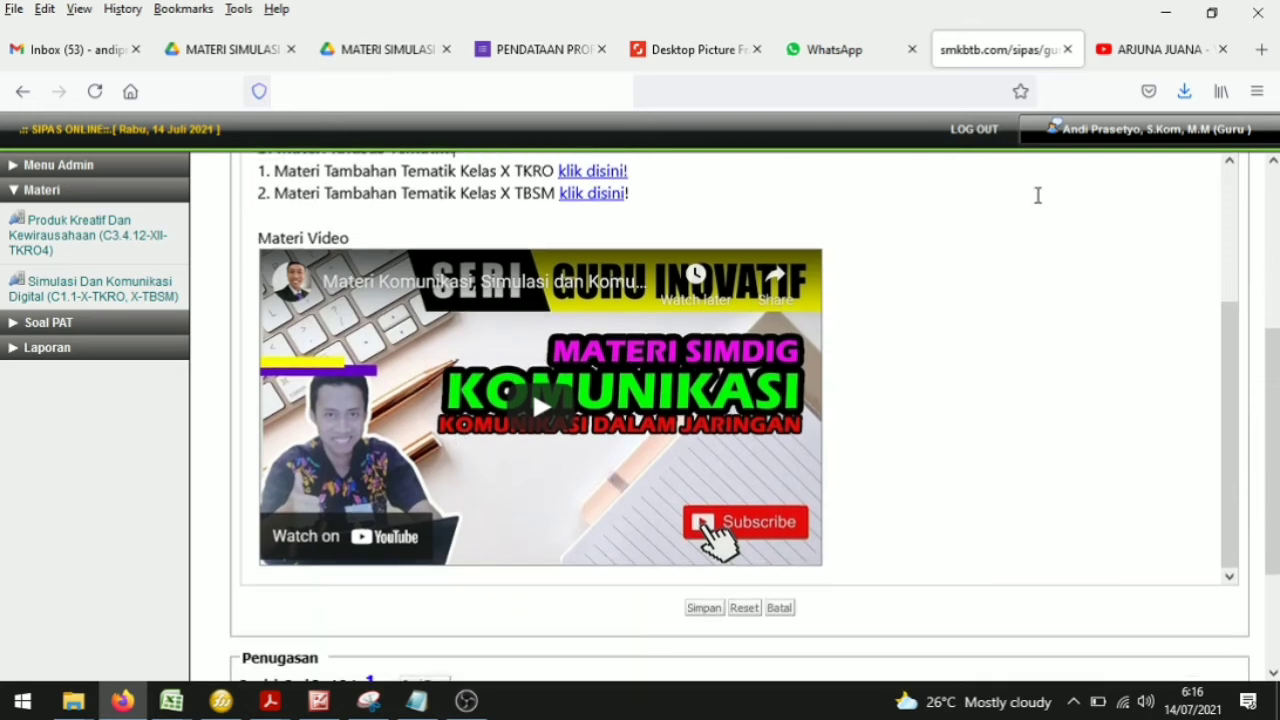
Step: Switch to the YouTube channel tab and browse its uploaded videos and playlists
left_click(1143, 47)
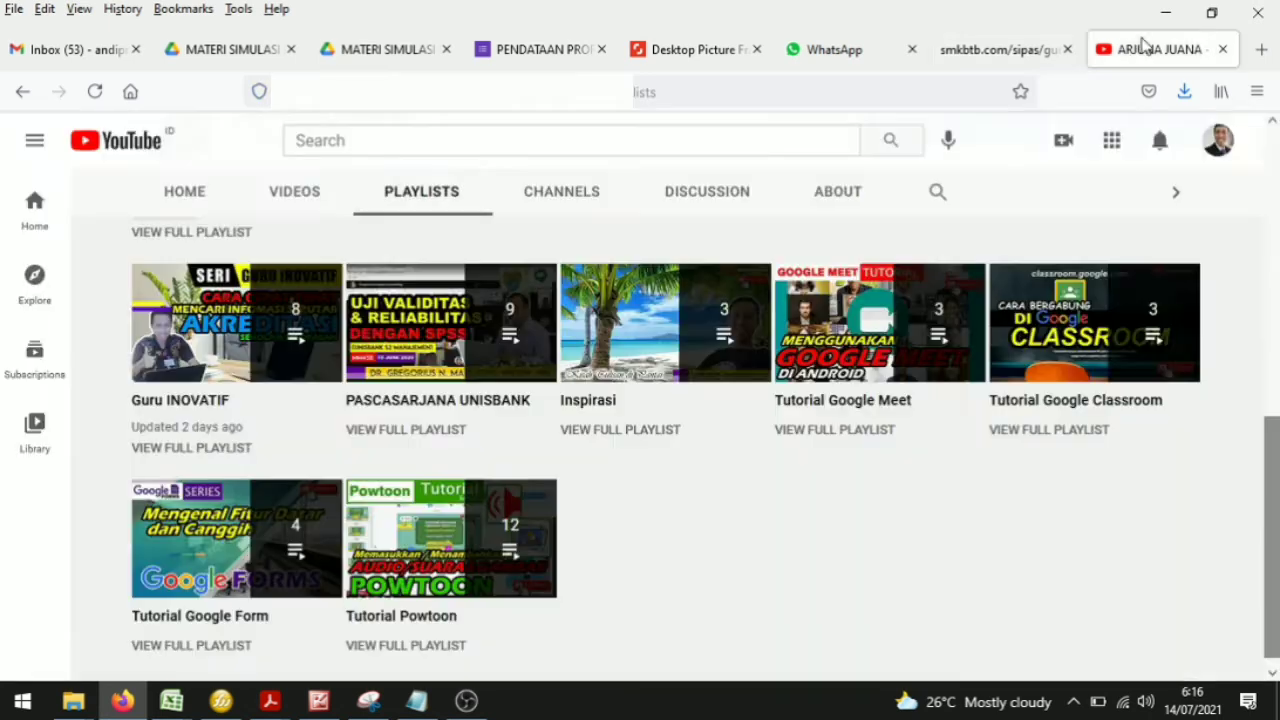
left_click(308, 199)
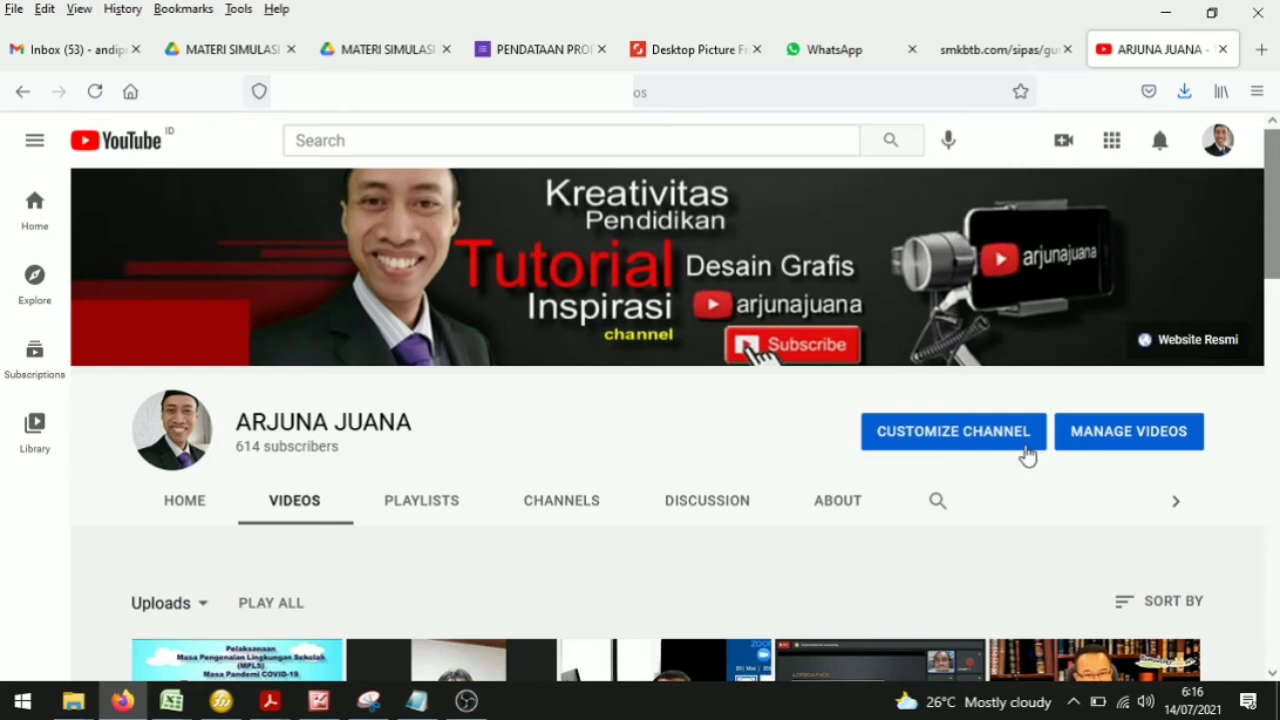
scroll(1026, 454, "down", 3)
scroll(1026, 454, "down", 3)
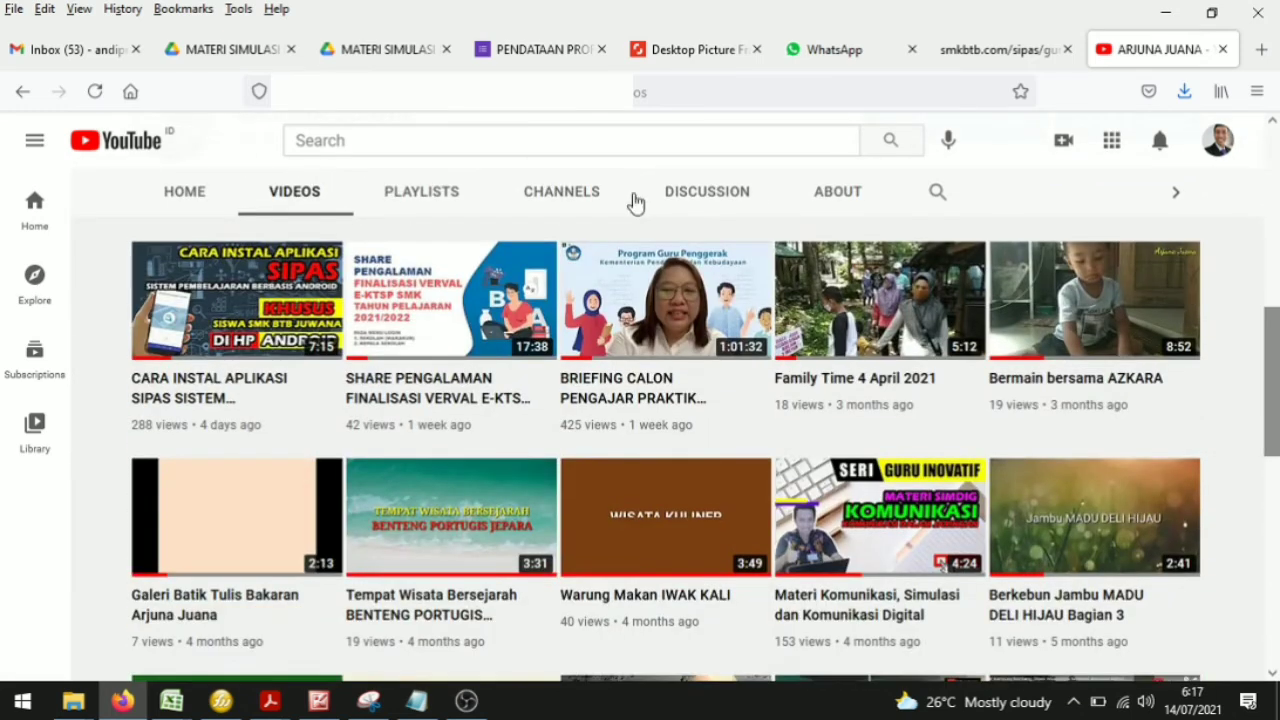
left_click(440, 197)
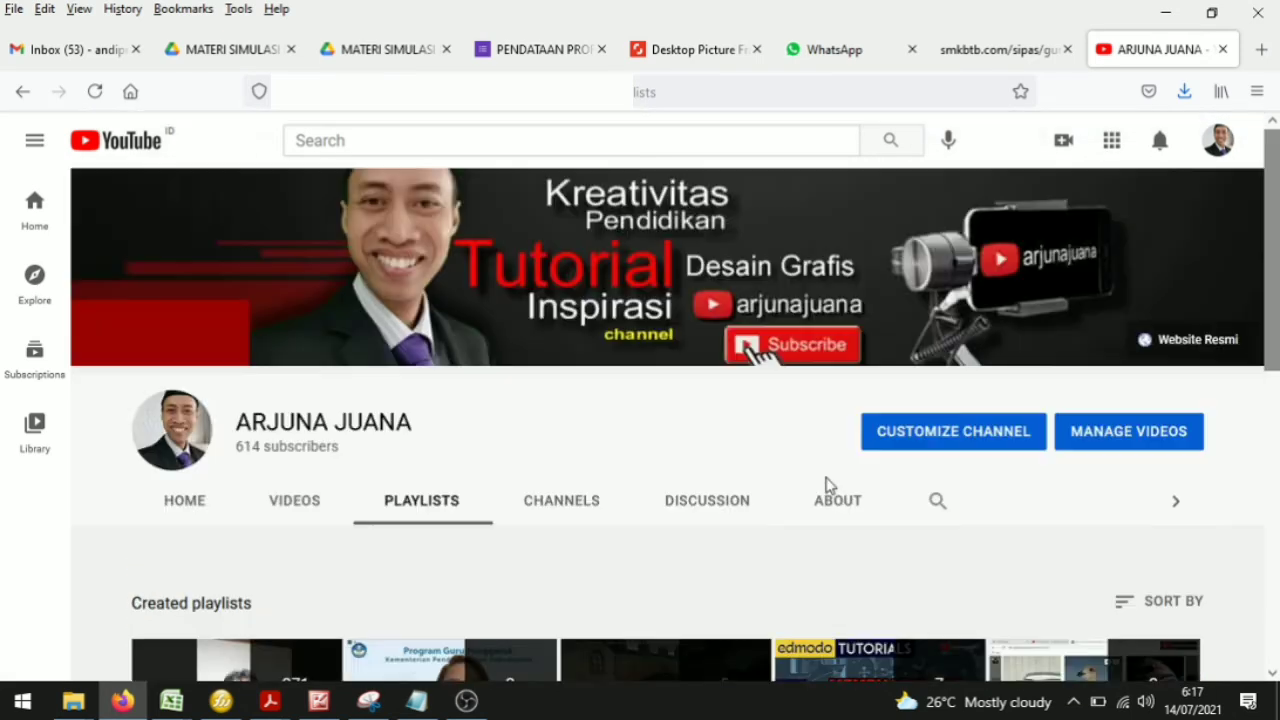
scroll(780, 470, "down", 1)
scroll(400, 430, "down", 3)
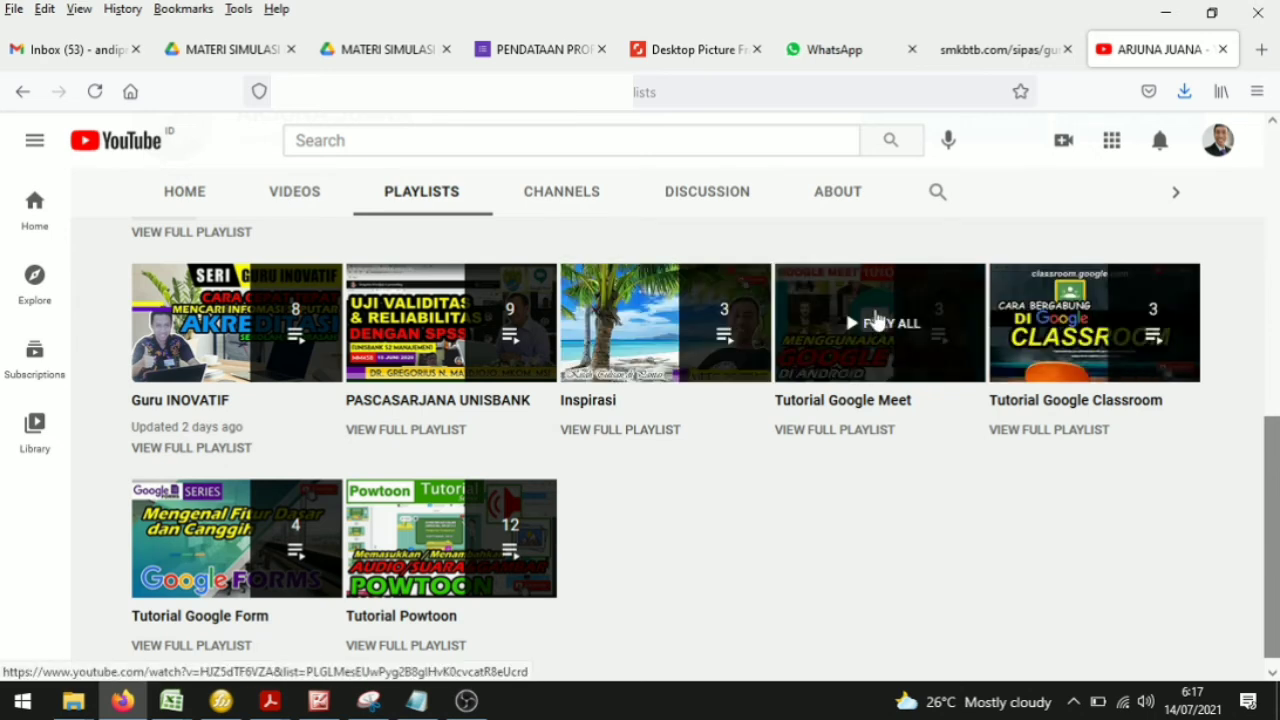
Step: Return to the material editor and play the embedded Materi Video to check it, then pause it
left_click(998, 50)
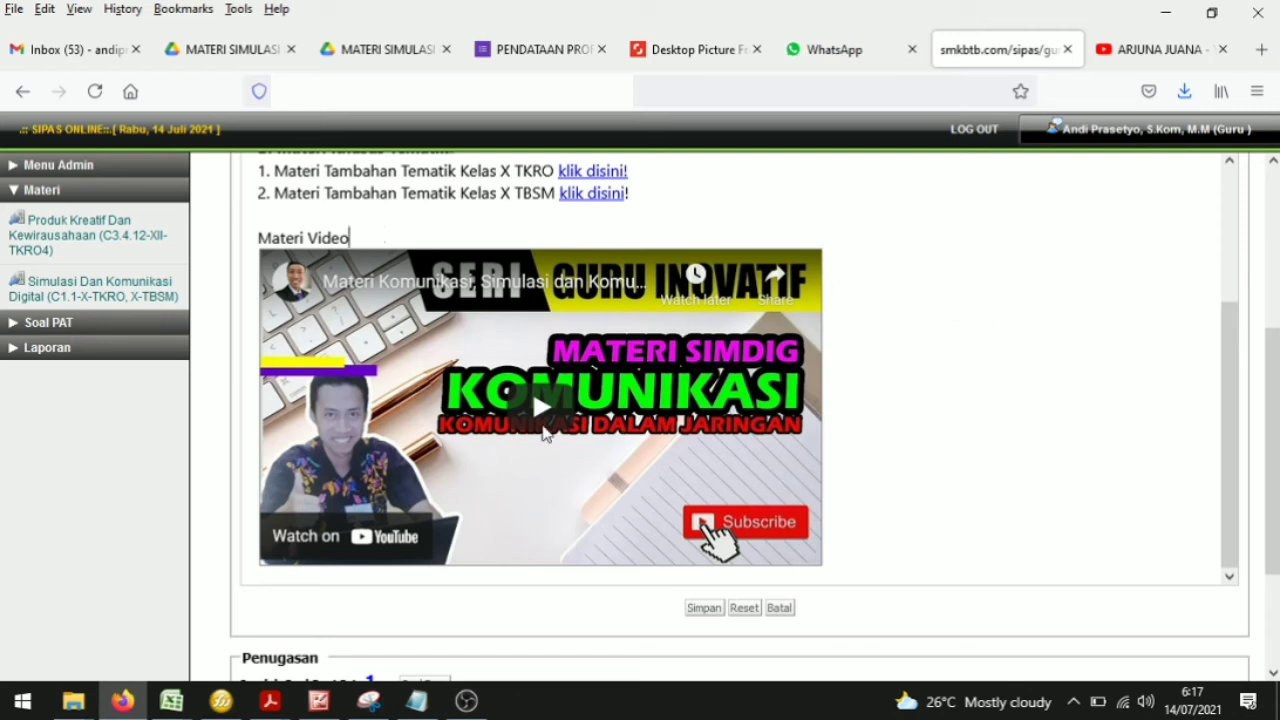
left_click(543, 416)
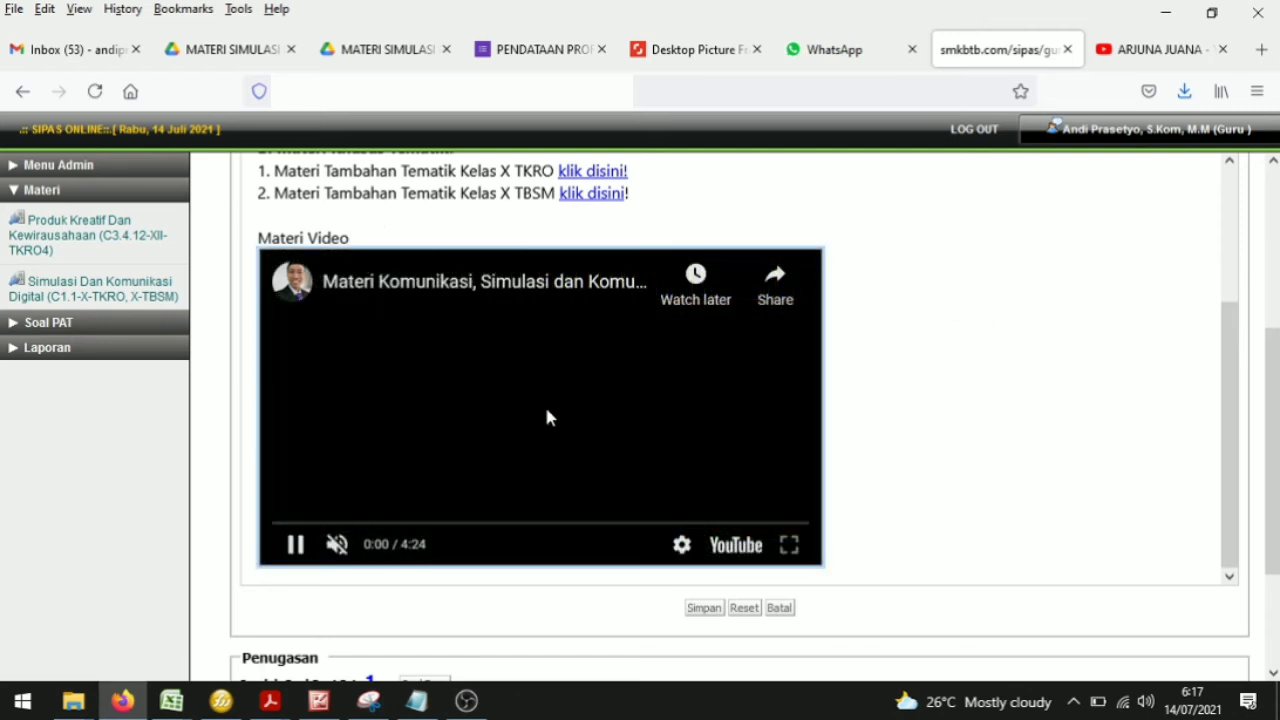
left_click(451, 524)
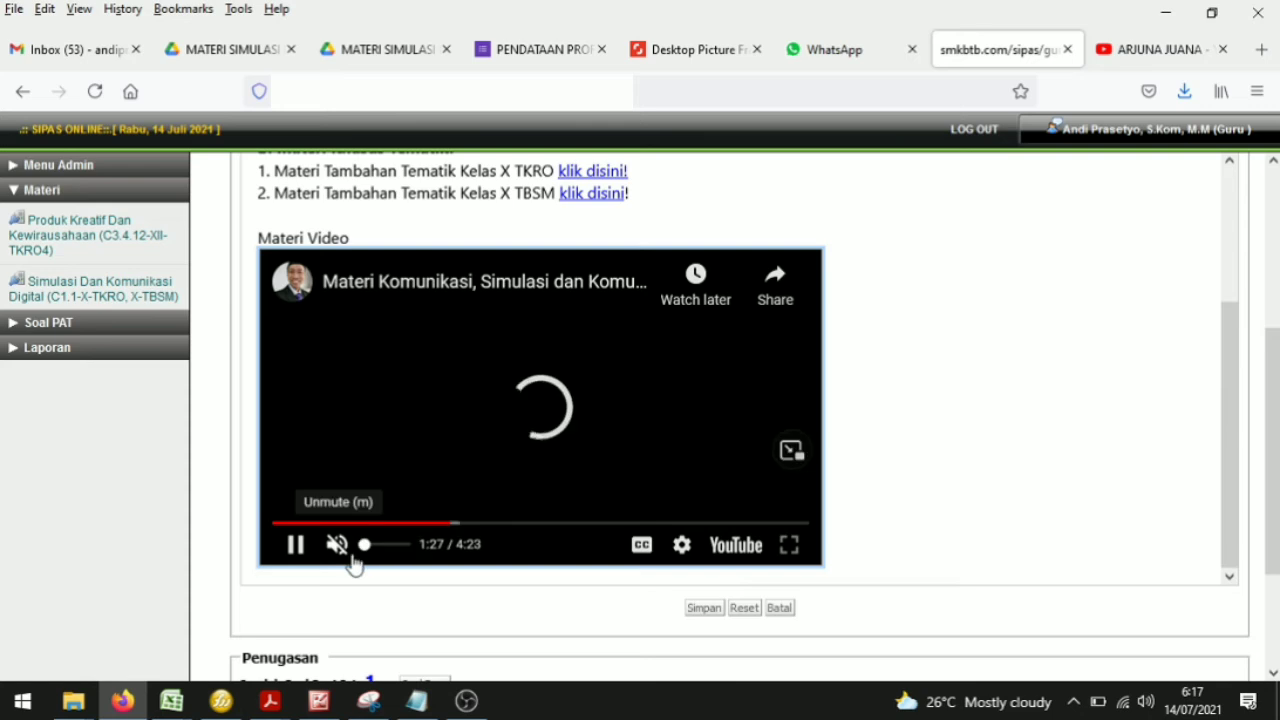
scroll(914, 360, "up", 2)
scroll(914, 360, "down", 2)
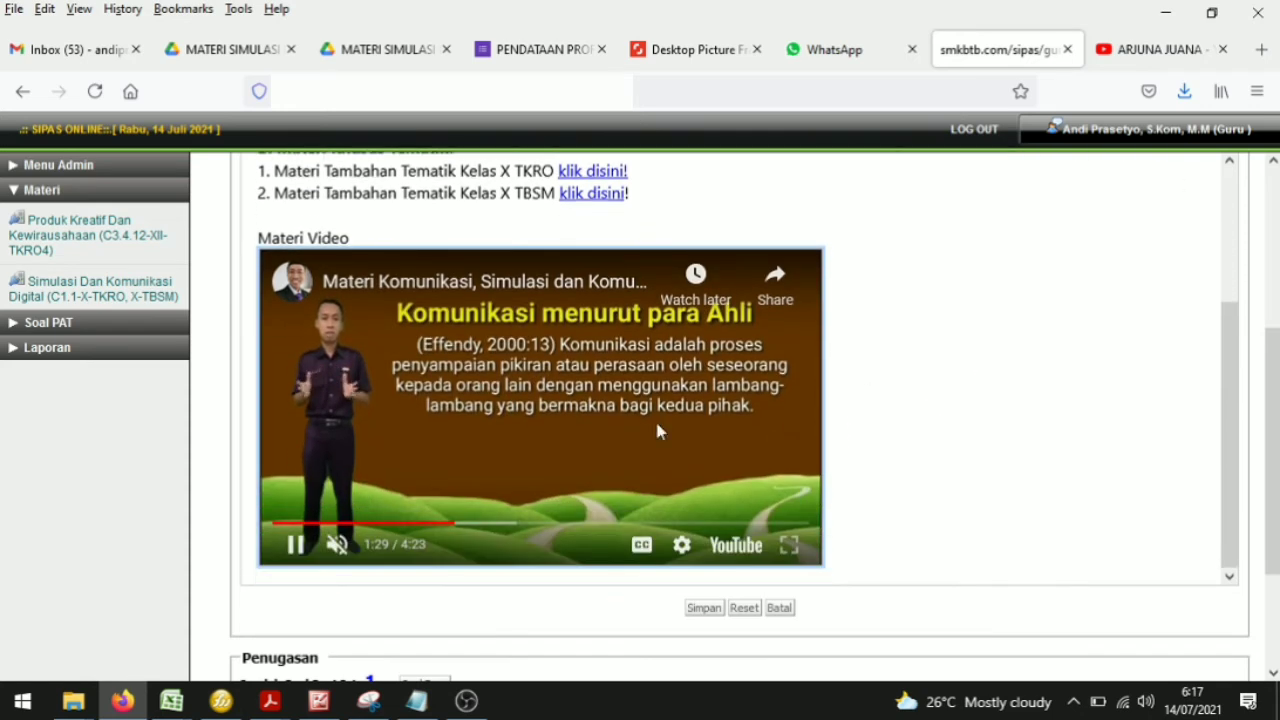
left_click(335, 548)
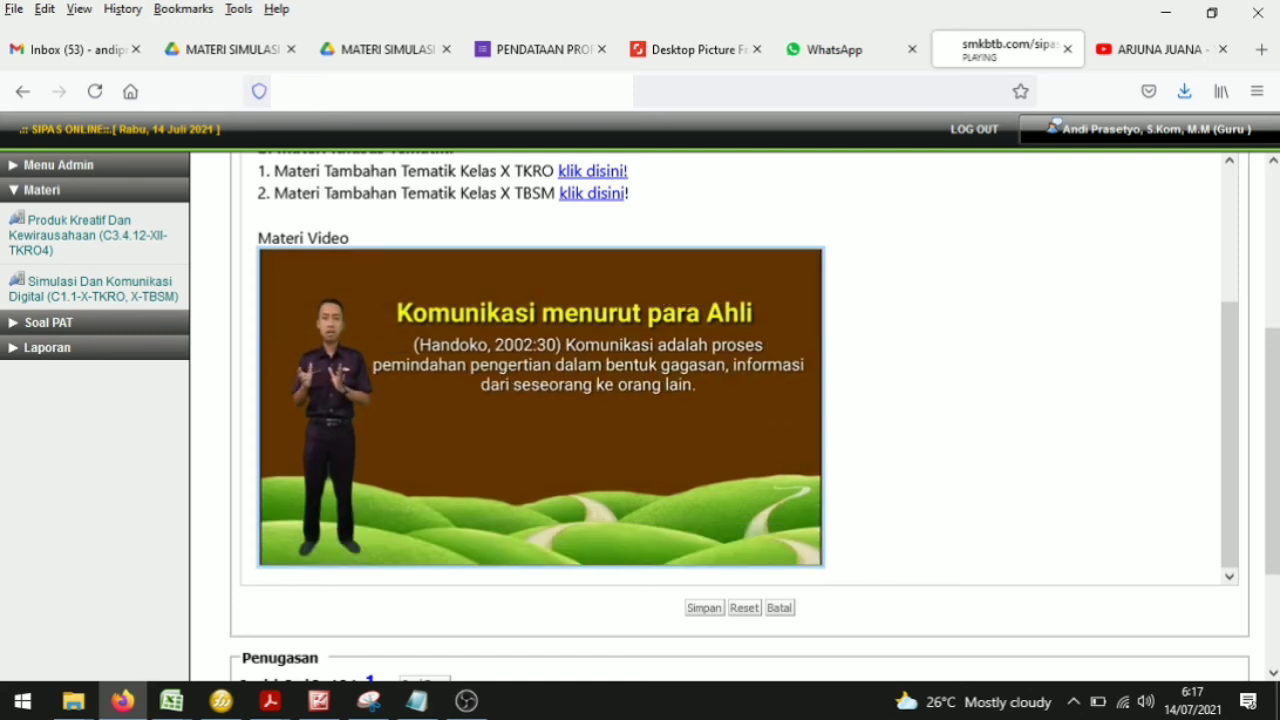
mouse_move(416, 567)
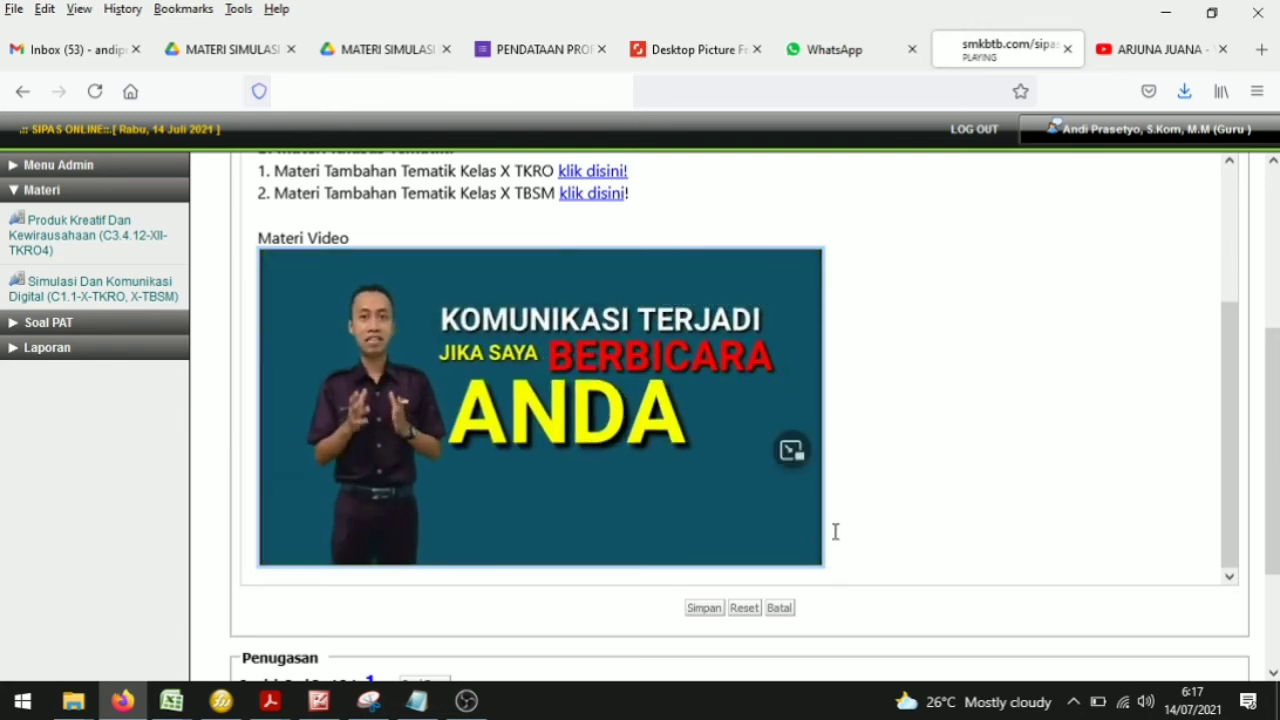
mouse_move(491, 540)
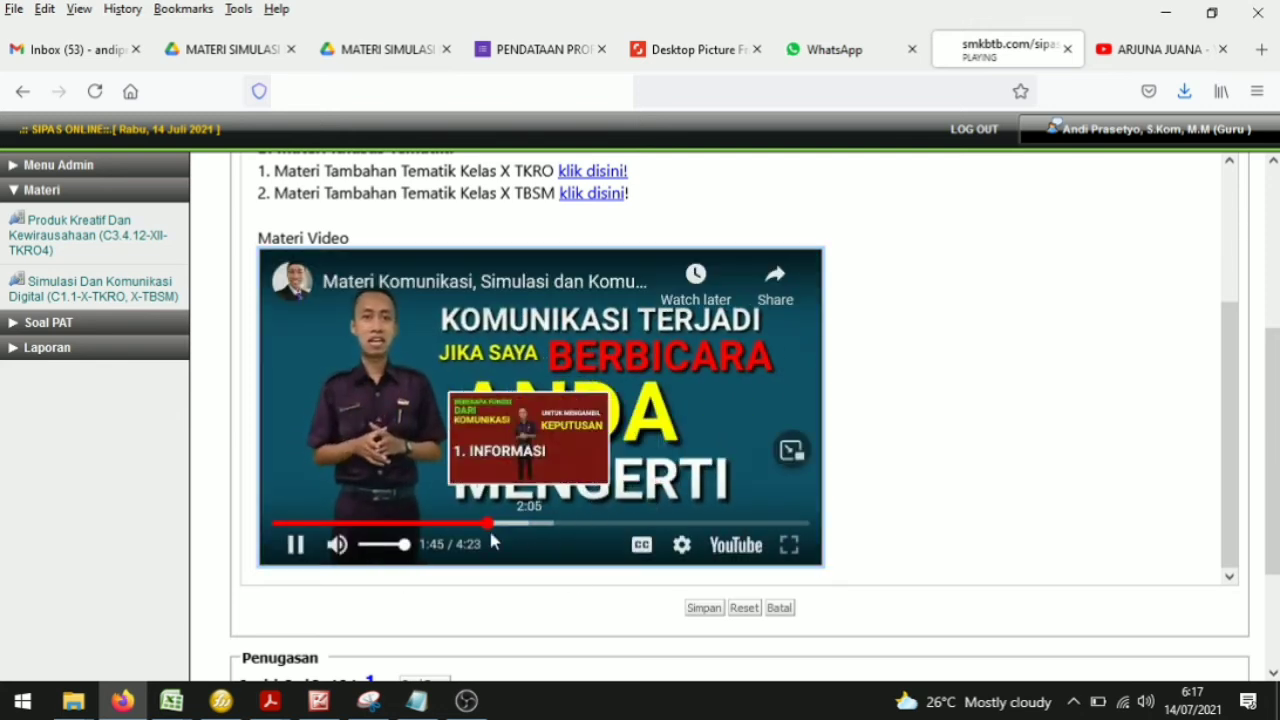
left_click(338, 548)
left_click(302, 551)
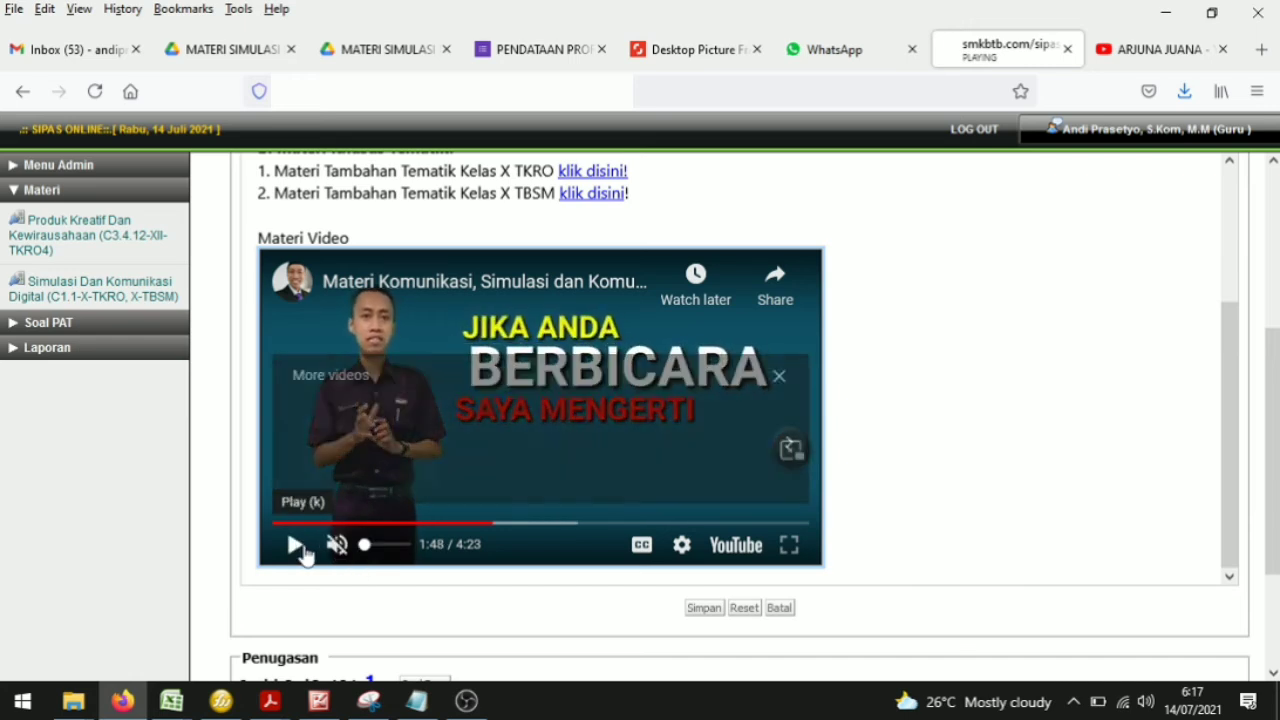
left_click(779, 377)
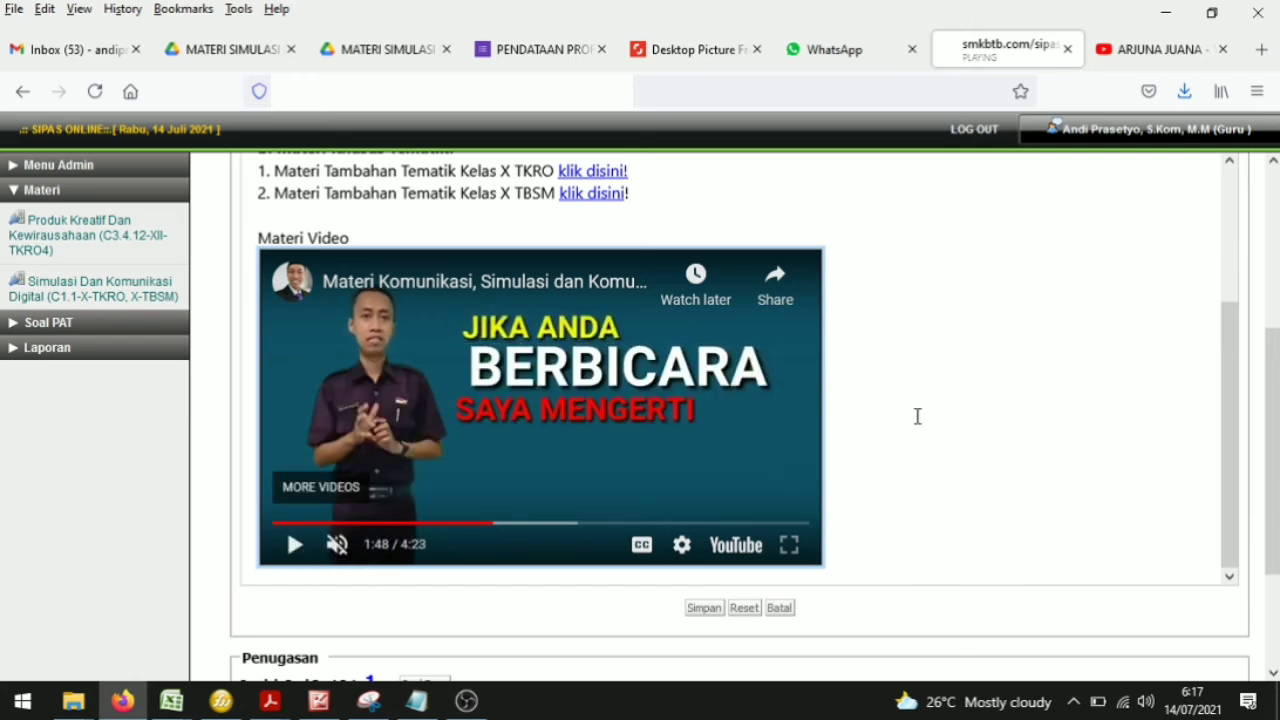
scroll(944, 430, "up", 2)
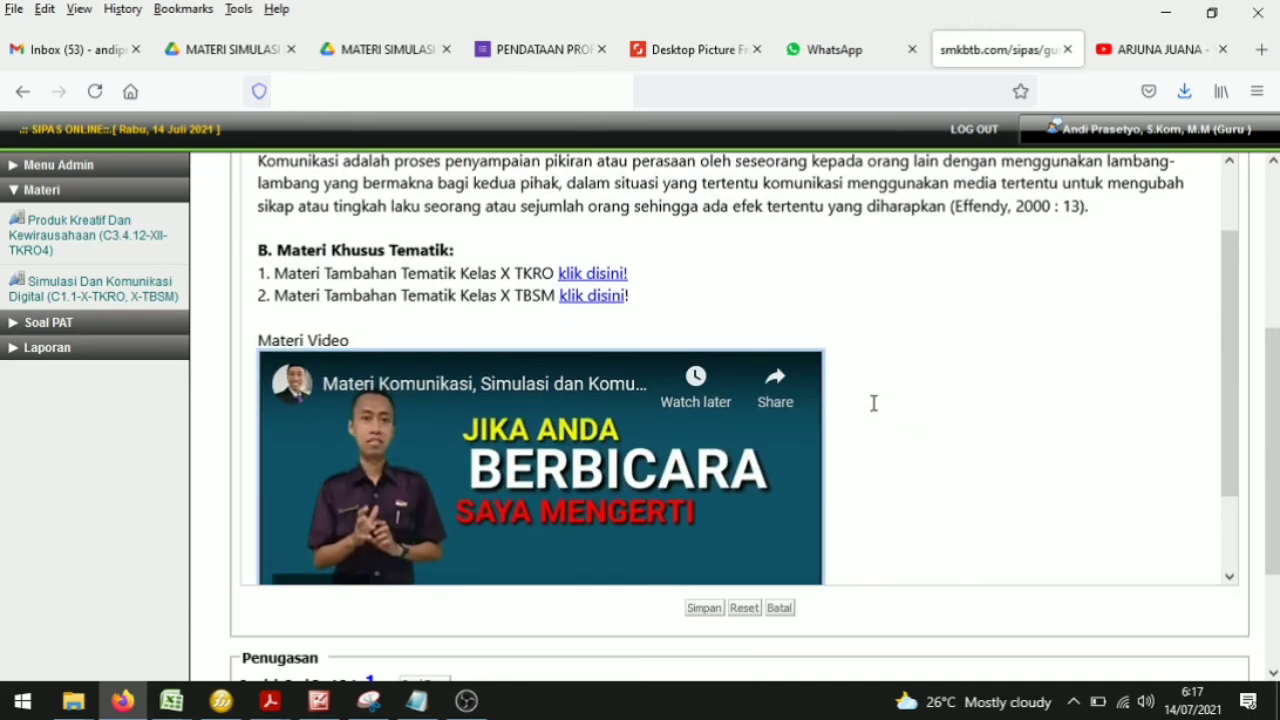
scroll(873, 403, "down", 2)
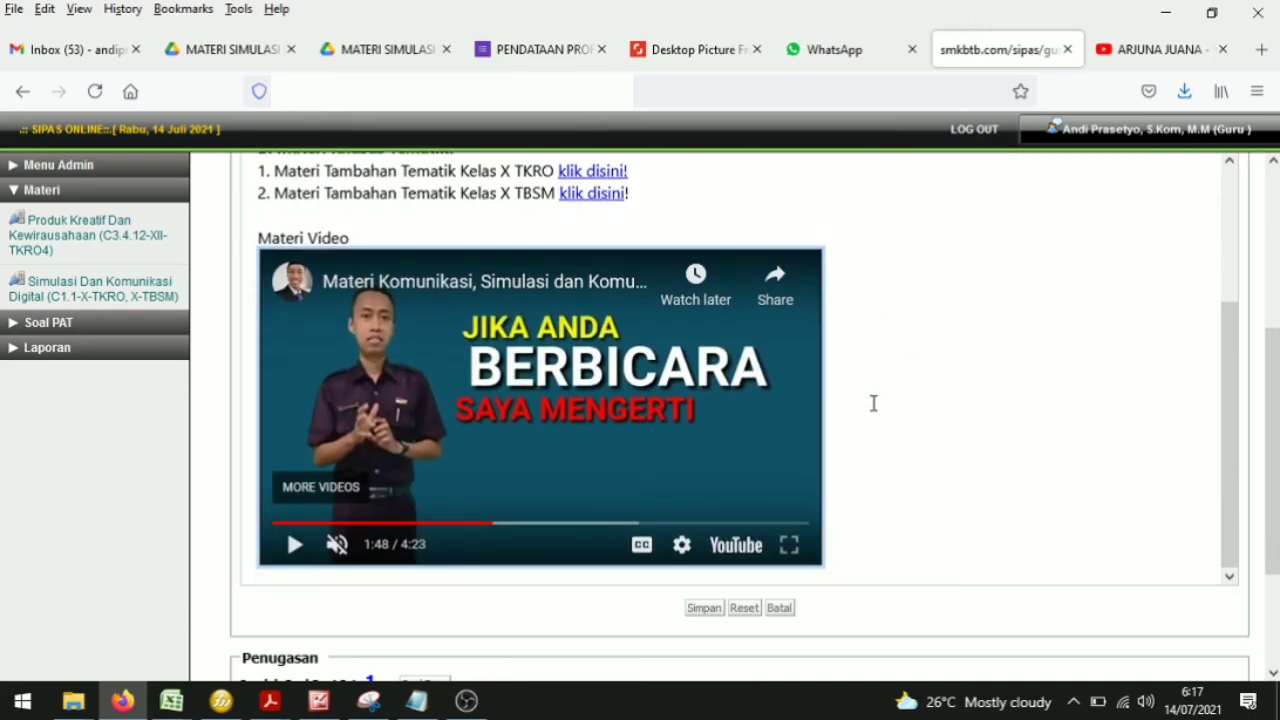
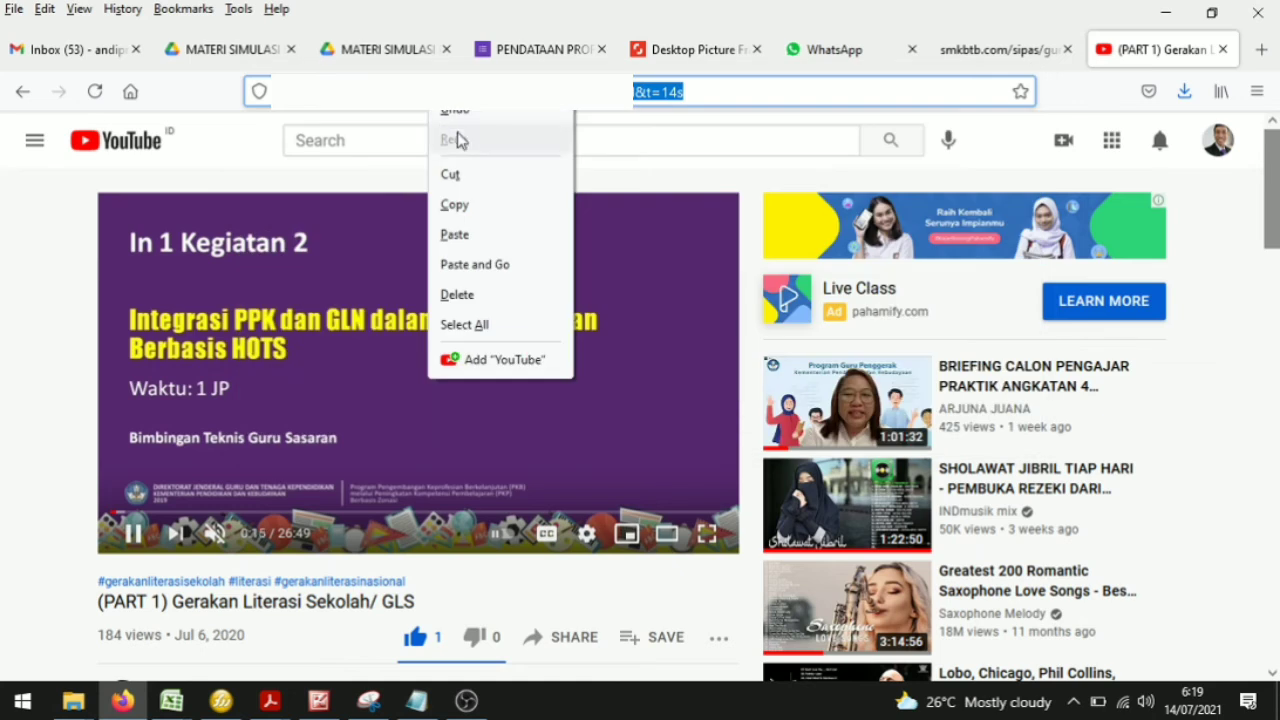
Step: Copy the YouTube video's web address
left_click(738, 92)
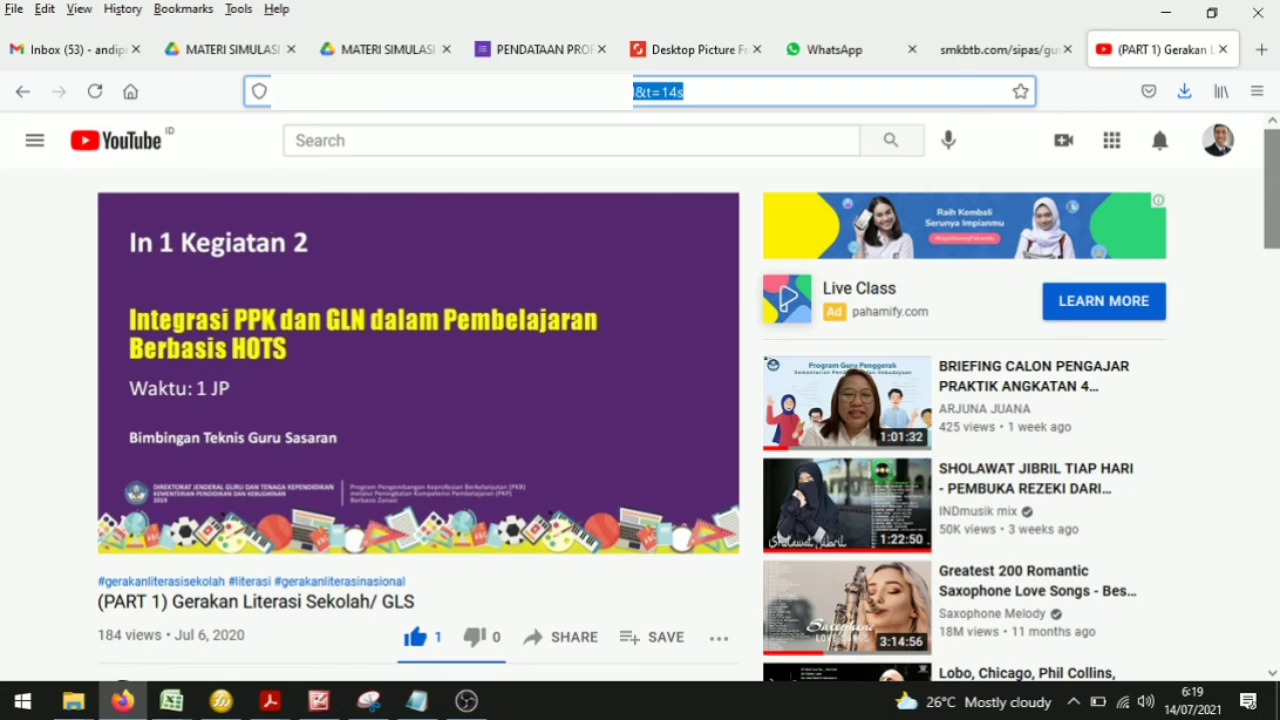
left_click(706, 83)
left_click_drag(688, 93, 397, 101)
right_click(403, 97)
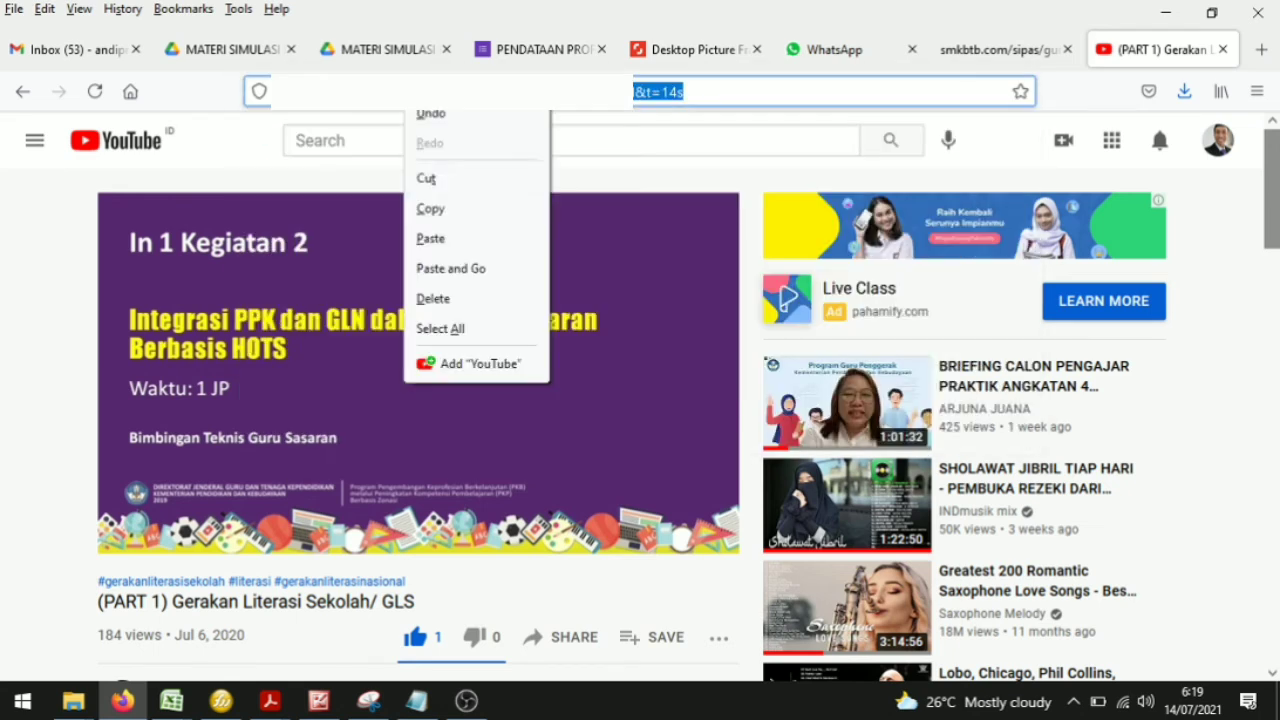
left_click(446, 210)
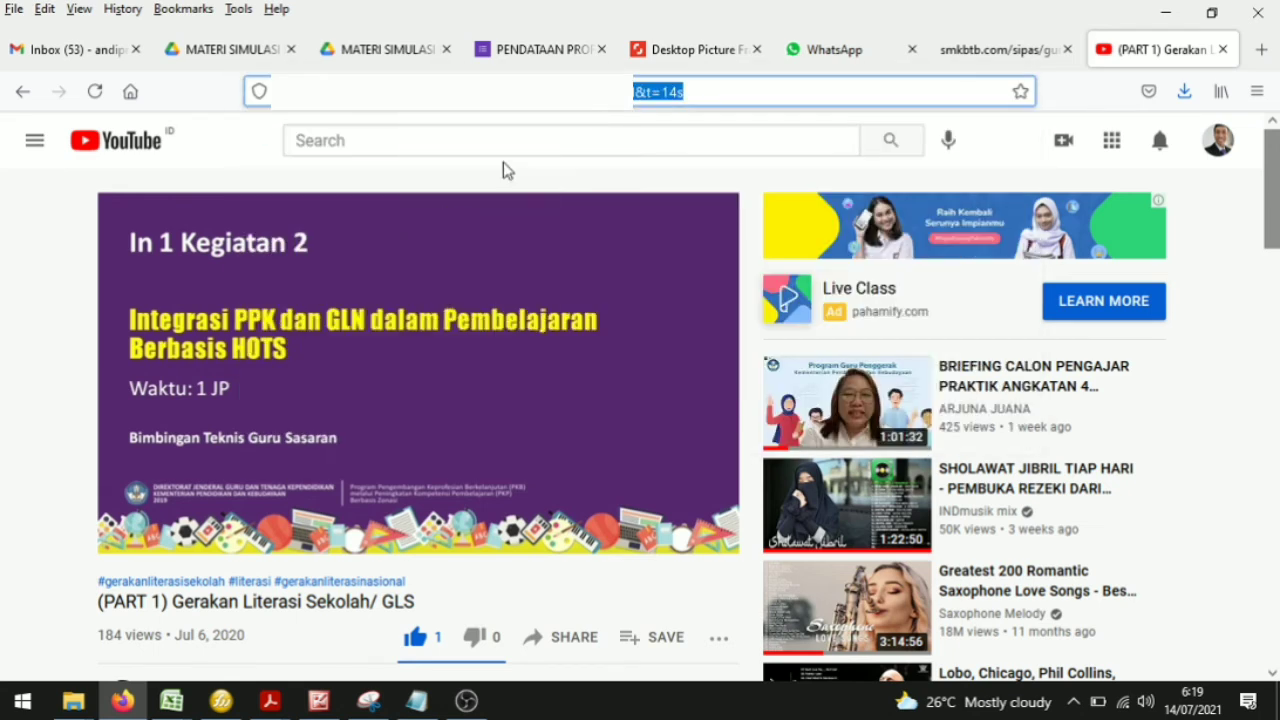
Step: Return to the material editor and label the existing video heading as Materi Video 1
left_click(1003, 50)
scroll(526, 560, "down", 2)
scroll(526, 531, "up", 5)
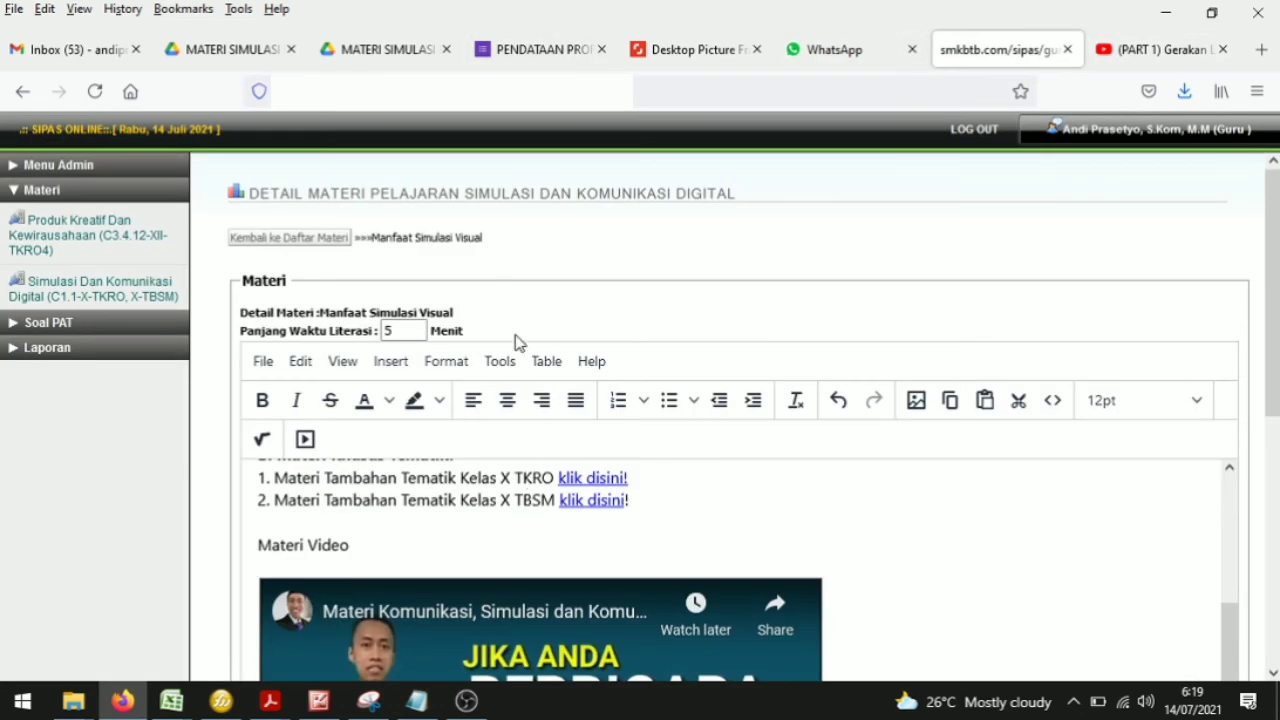
left_click(519, 533)
type("1")
left_click(412, 524)
Step: Add a new heading Materi Video 2 on a line below the embedded video
scroll(394, 534, "down", 5)
left_click(871, 397)
key("Return")
type("mATERI")
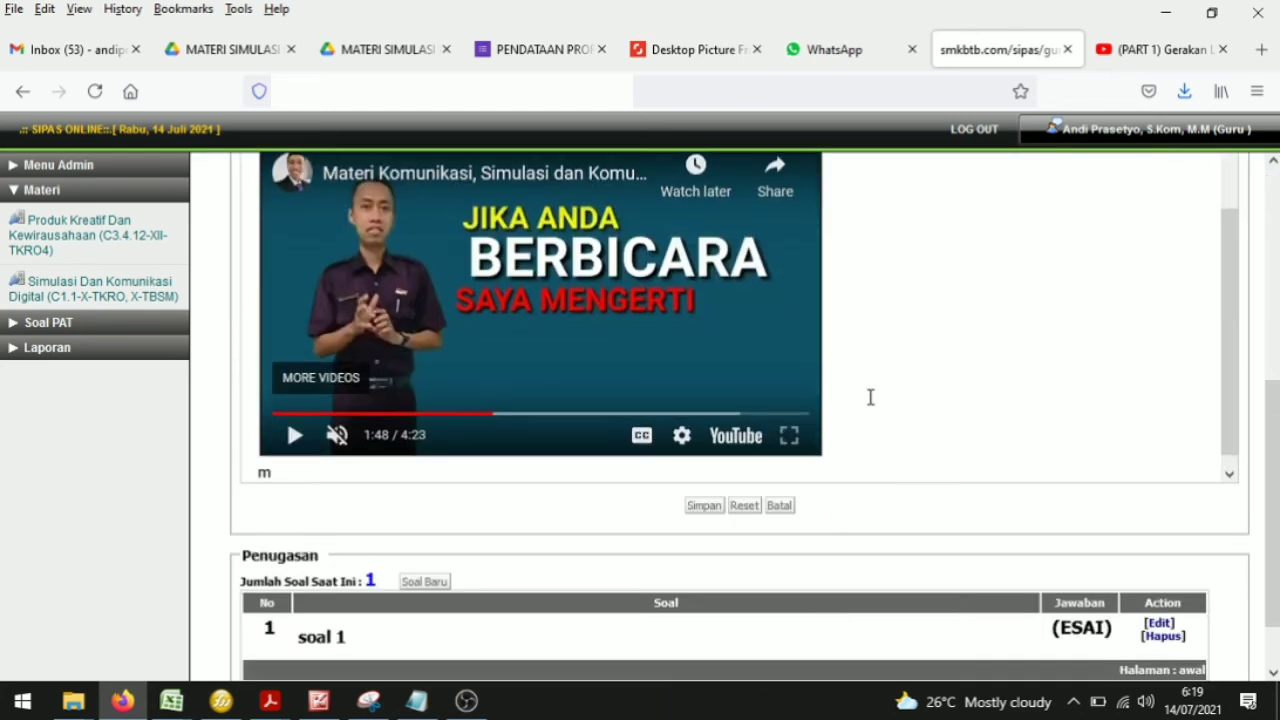
key("BackSpace")
key("BackSpace")
key("BackSpace")
key("BackSpace")
key("BackSpace")
key("BackSpace")
type("Materi Video 2")
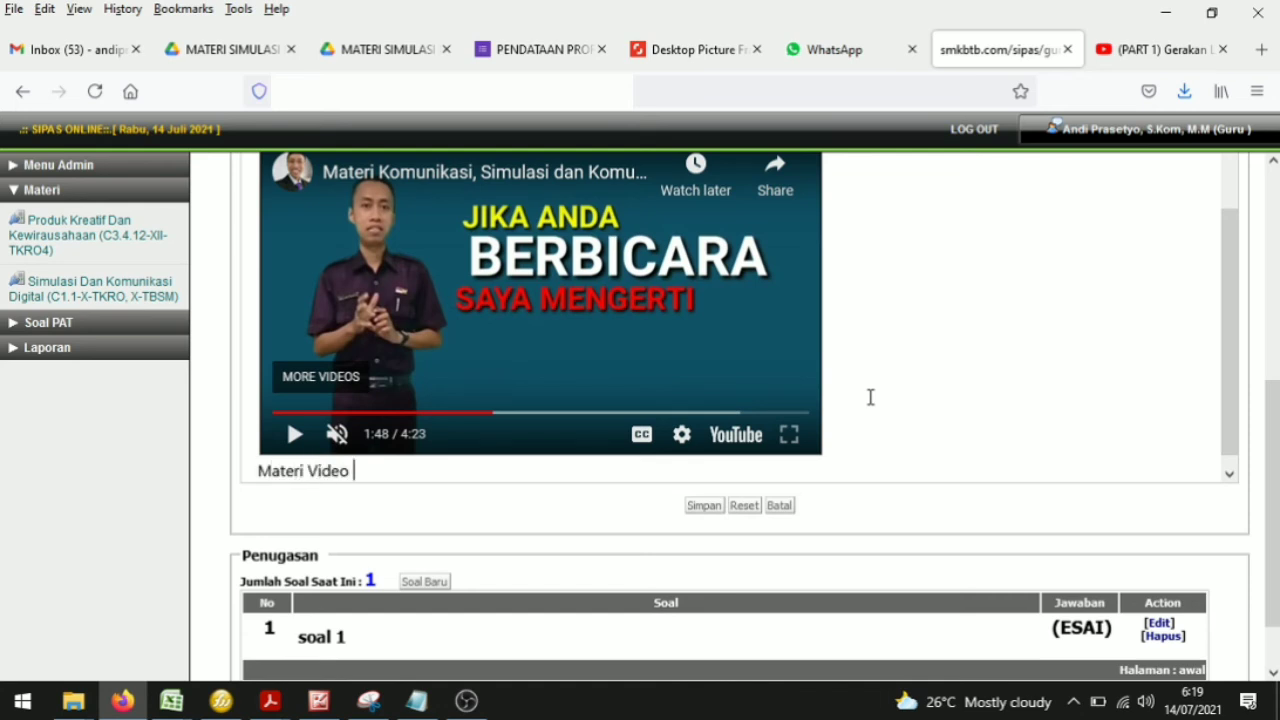
left_click(857, 400)
key("Return")
Step: Embed the copied YouTube video below the Materi Video 2 heading with Insert/Edit Media
scroll(857, 400, "down", 1)
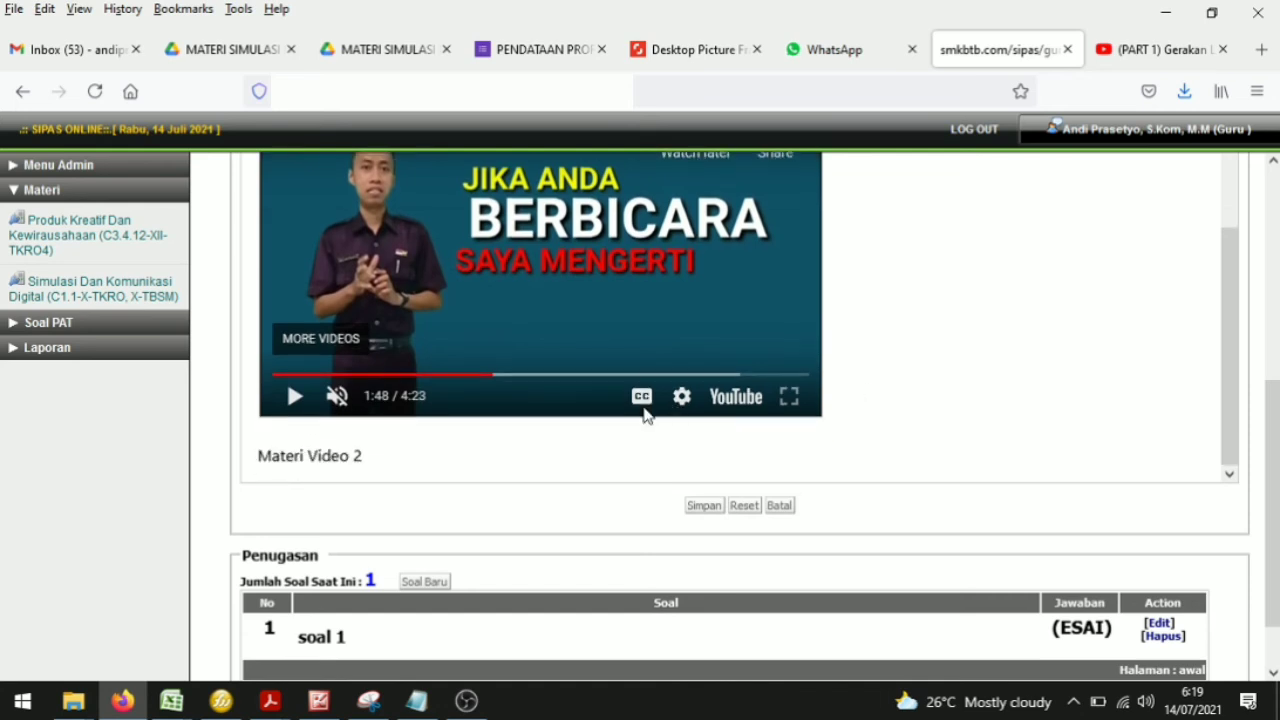
left_click(526, 449)
scroll(934, 357, "up", 10)
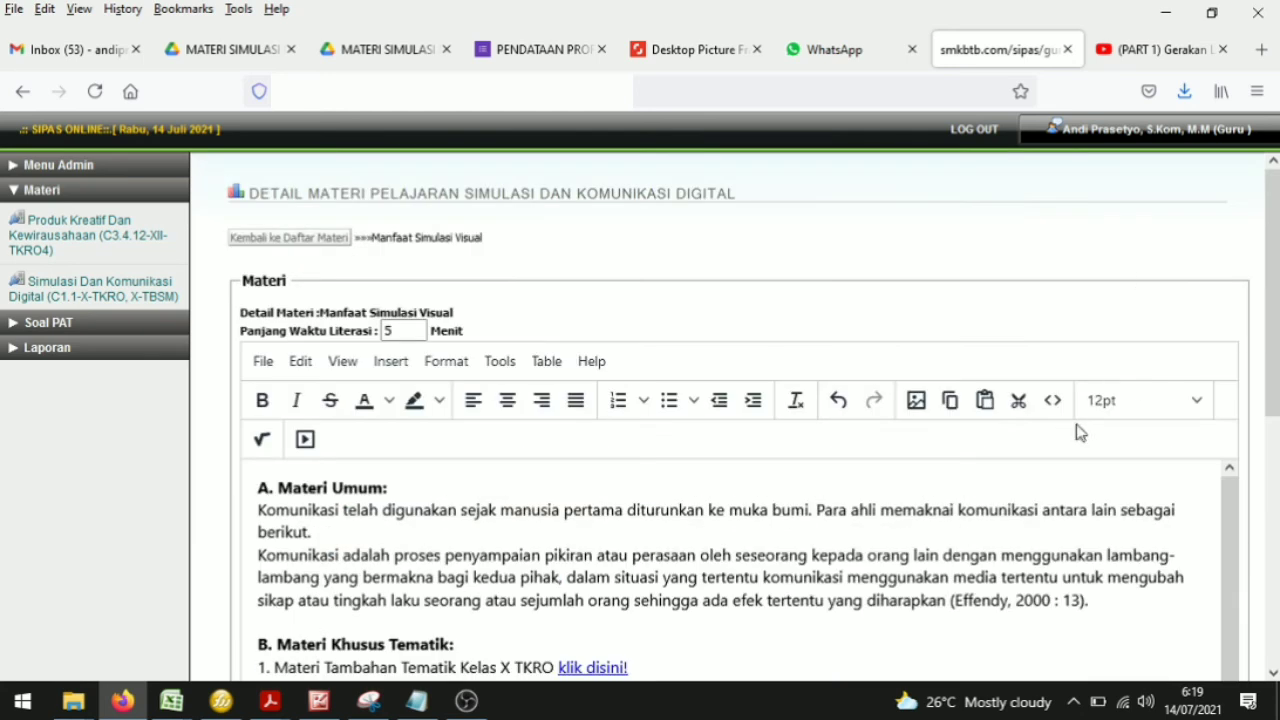
scroll(490, 365, "down", 8)
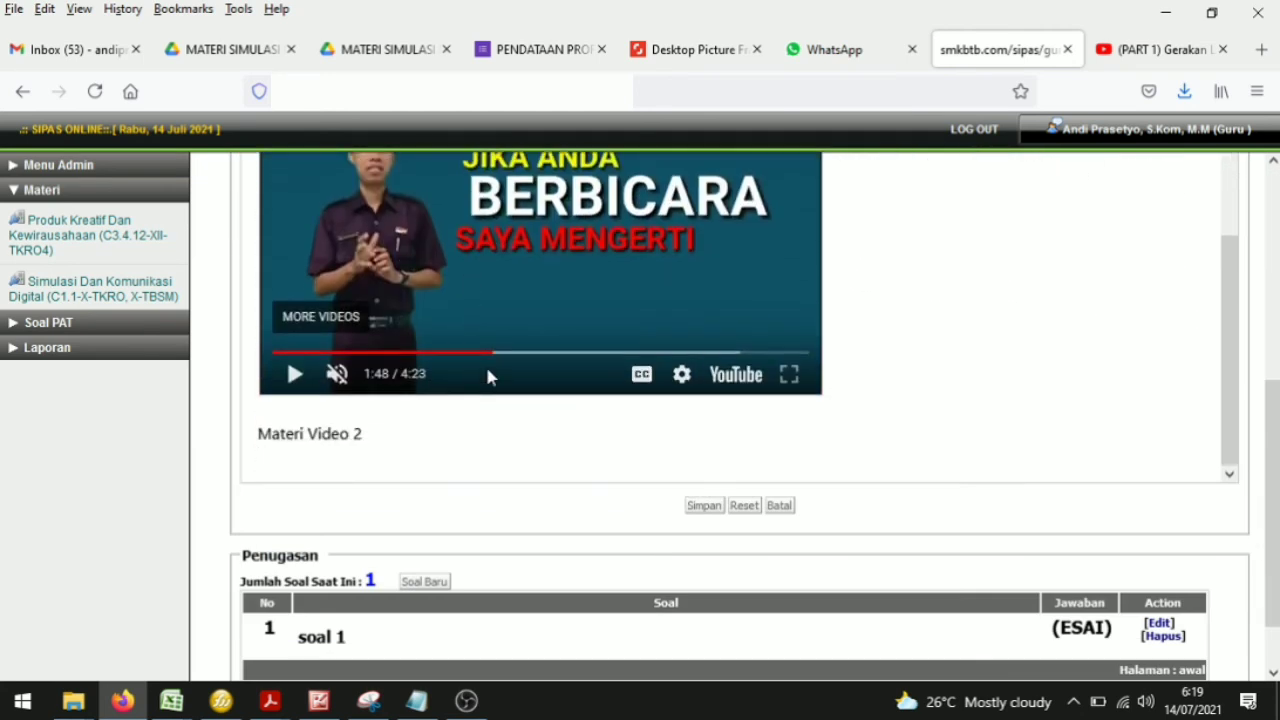
scroll(1045, 335, "up", 10)
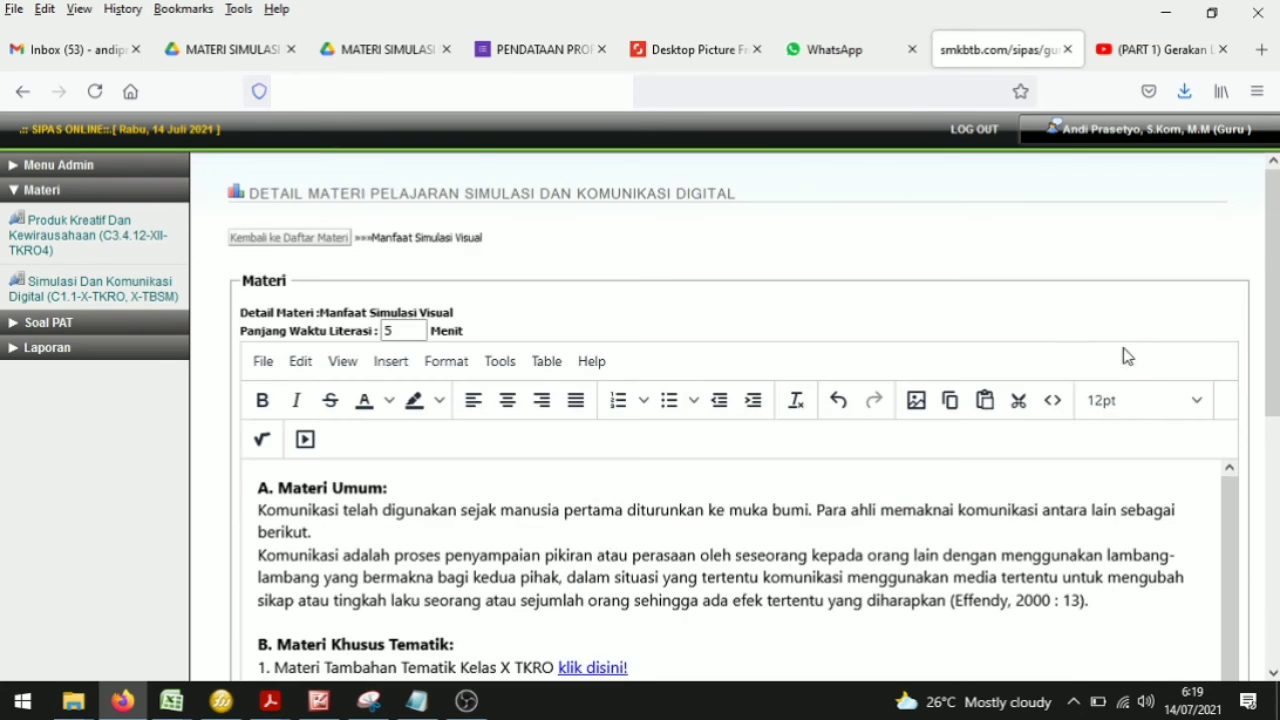
left_click(306, 440)
left_click(643, 391)
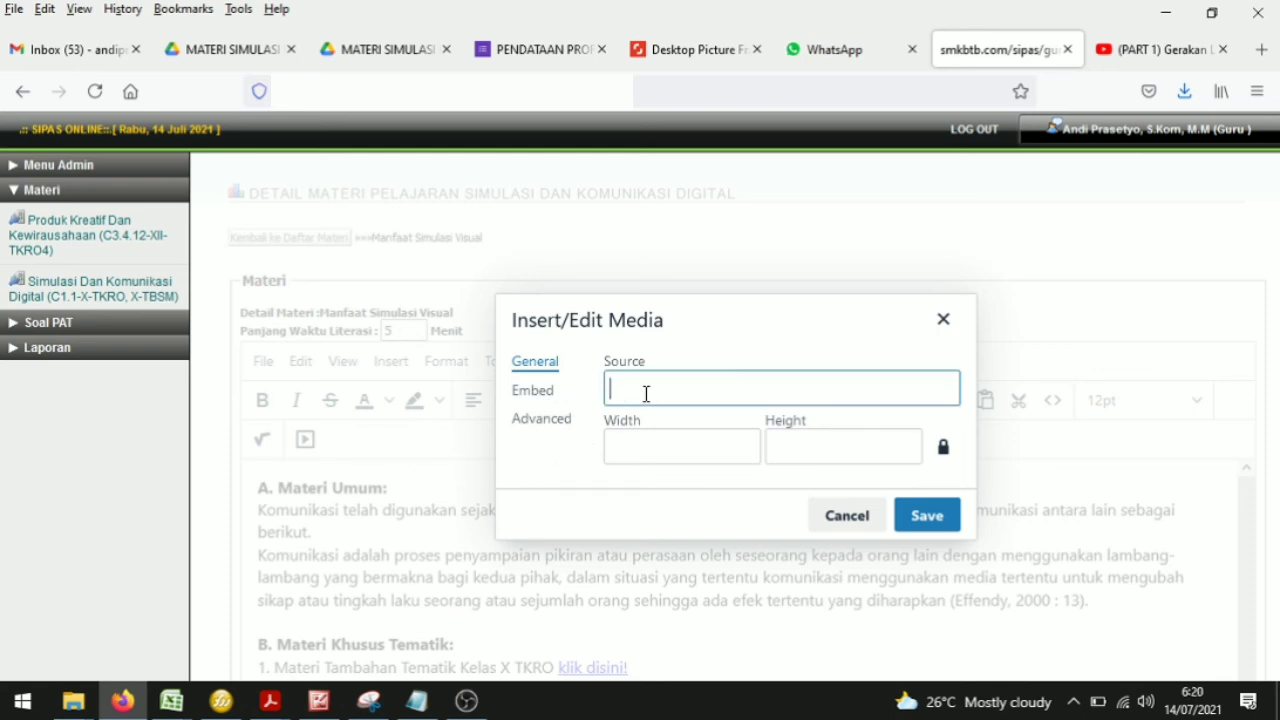
key("ctrl+v")
left_click(837, 417)
left_click(927, 515)
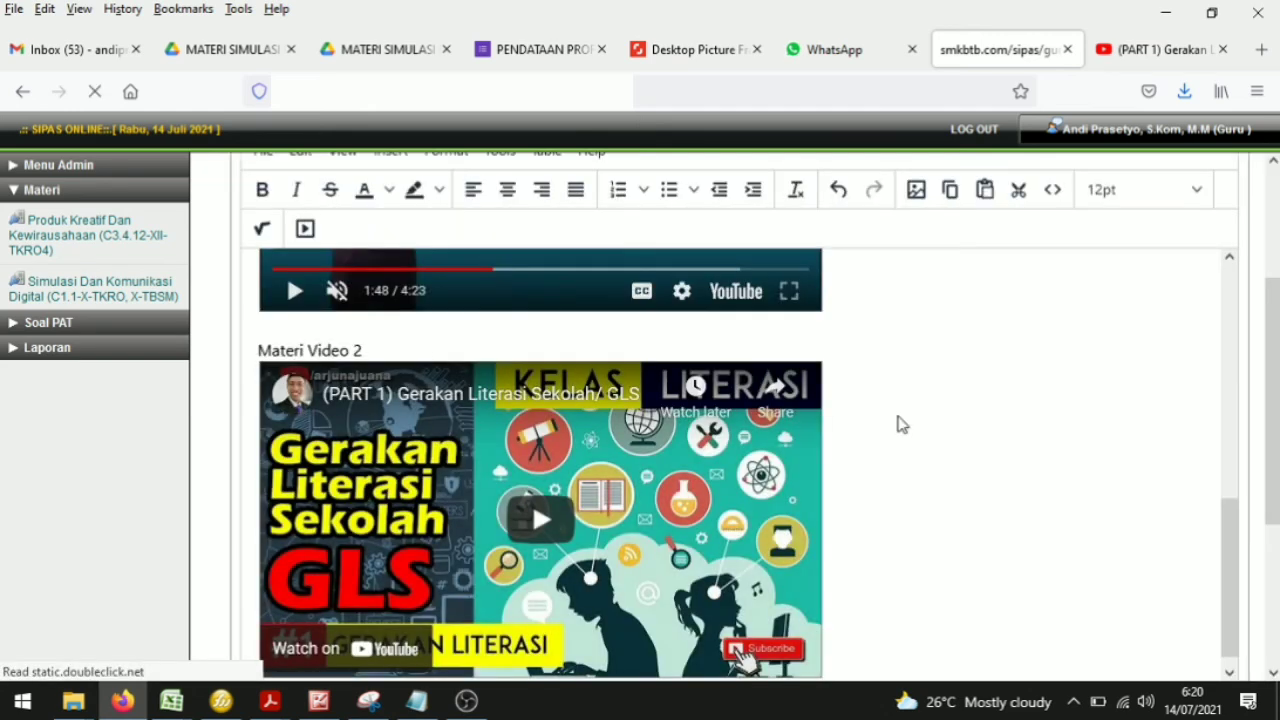
Step: Rename the first video heading to Materi Video Tematik TKRO and make it bold
scroll(897, 424, "up", 5)
scroll(903, 391, "down", 5)
scroll(903, 391, "up", 5)
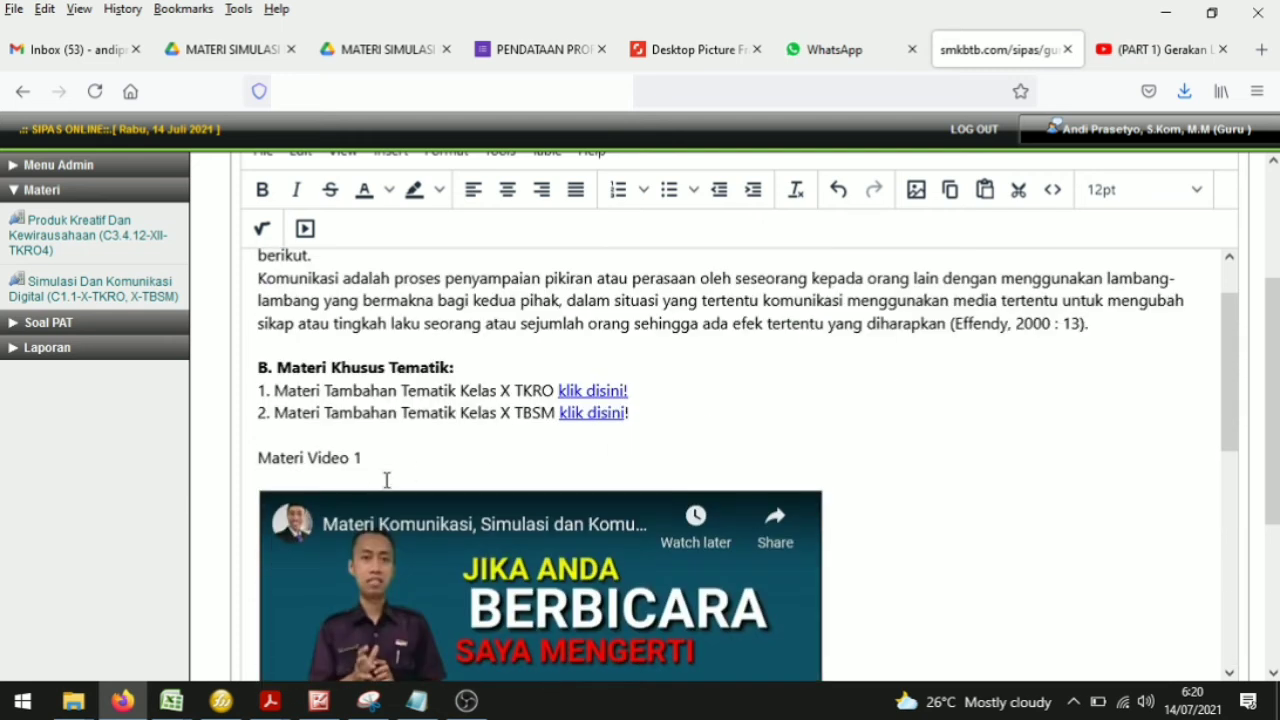
scroll(405, 485, "down", 5)
scroll(449, 591, "up", 5)
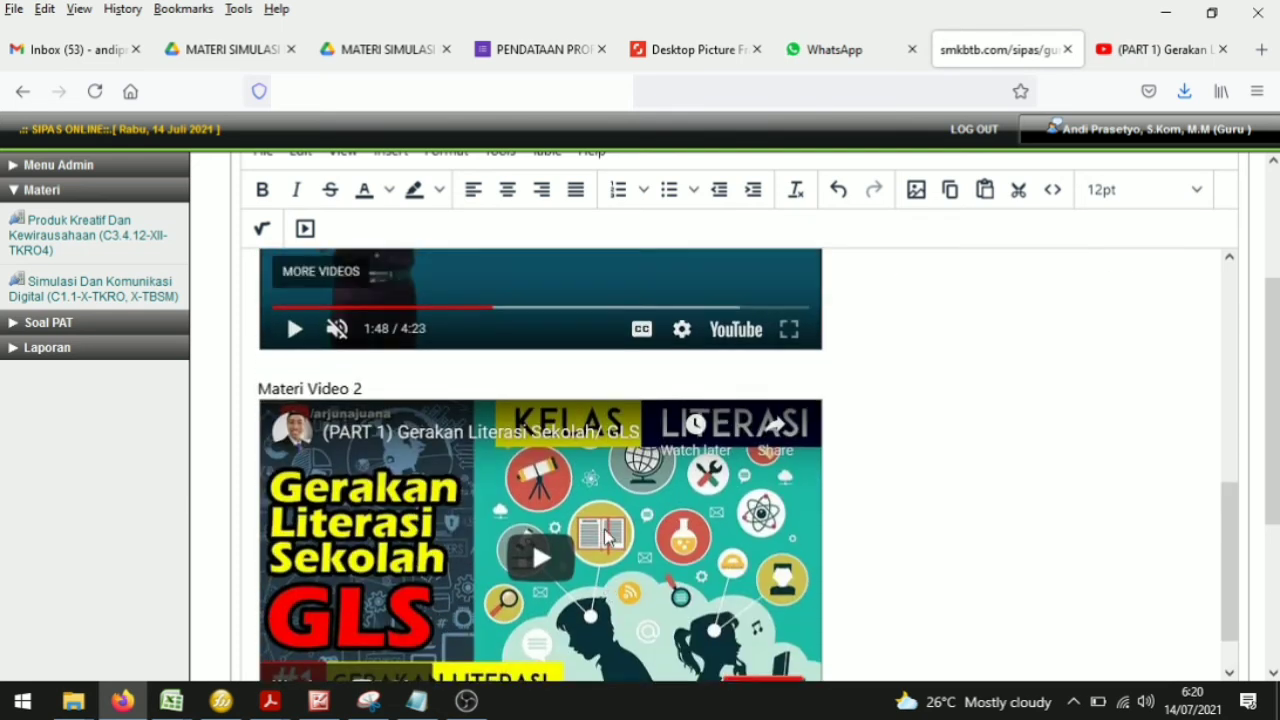
double_click(359, 355)
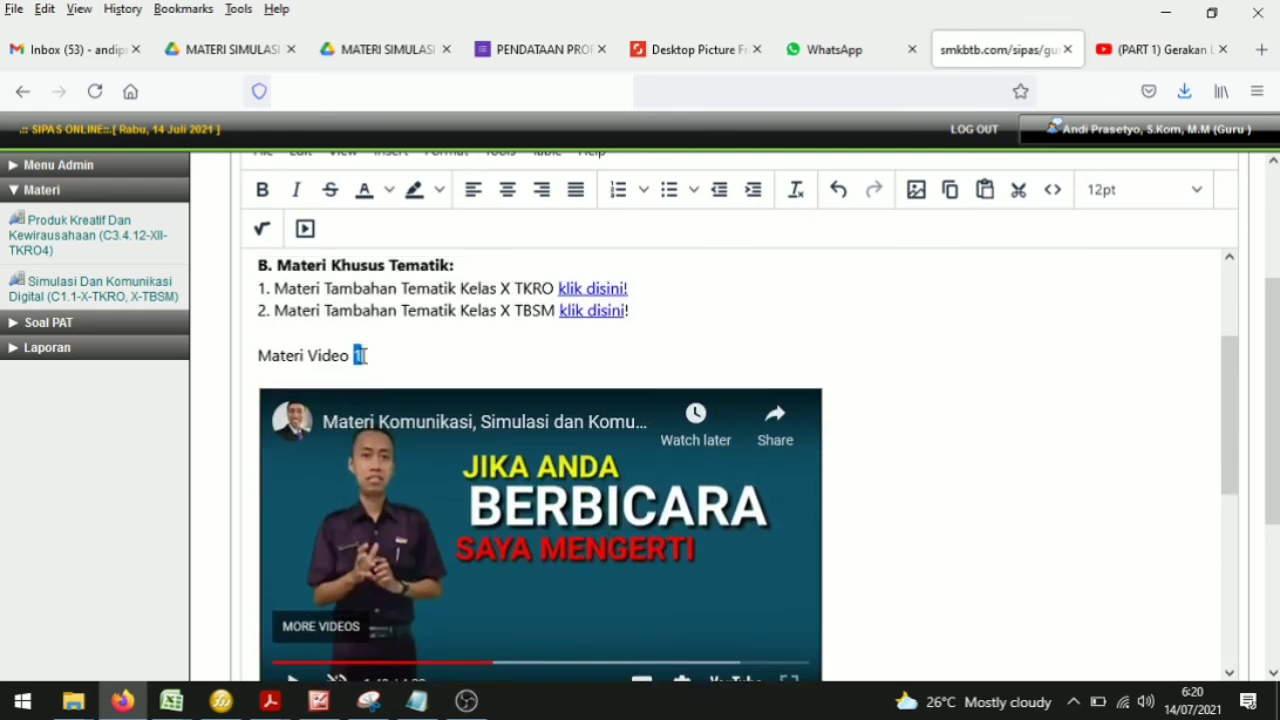
type("Tematik TKRO")
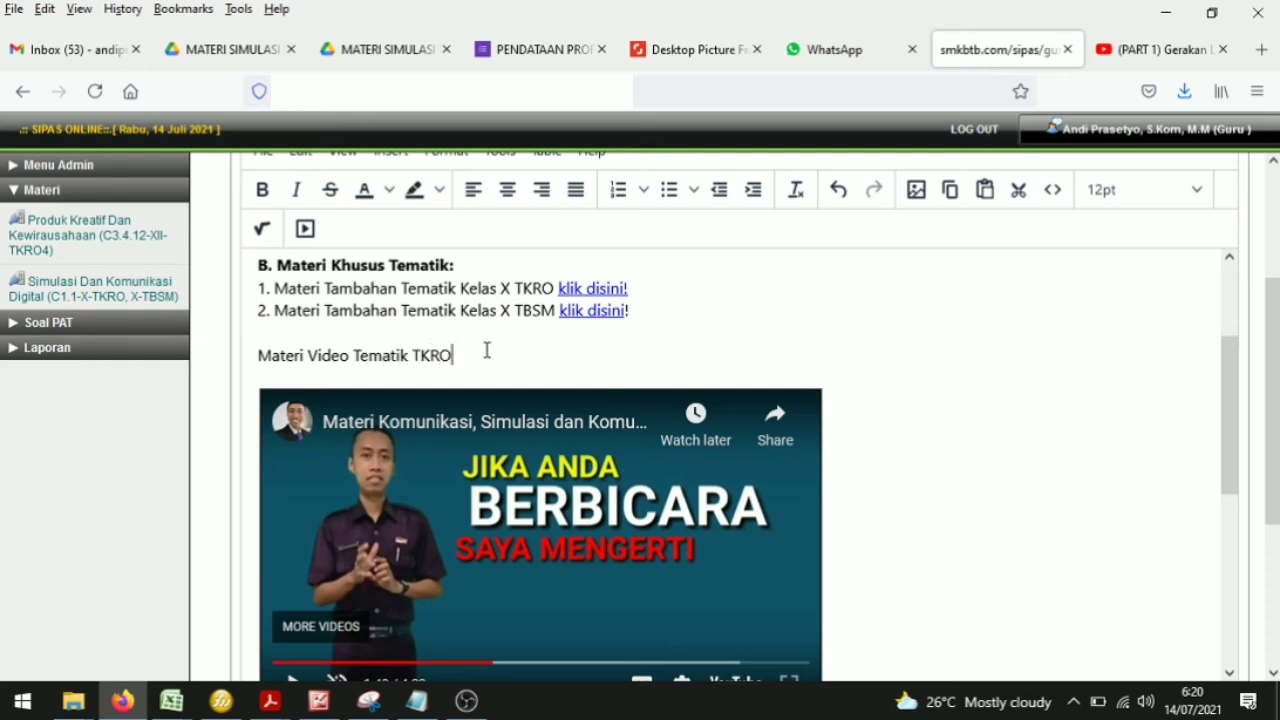
left_click_drag(486, 350, 259, 356)
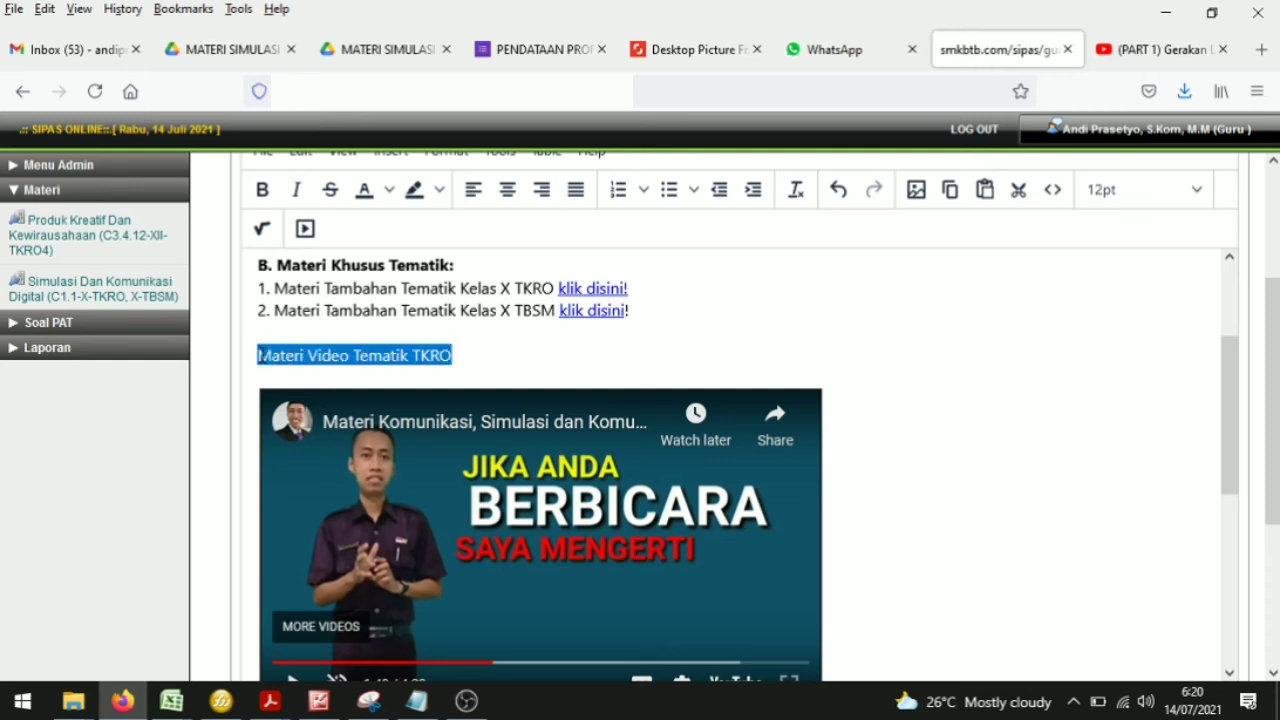
left_click(265, 200)
Step: Rename the second video heading to Materi Video Tematik TBSM and make it bold
scroll(420, 450, "down", 6)
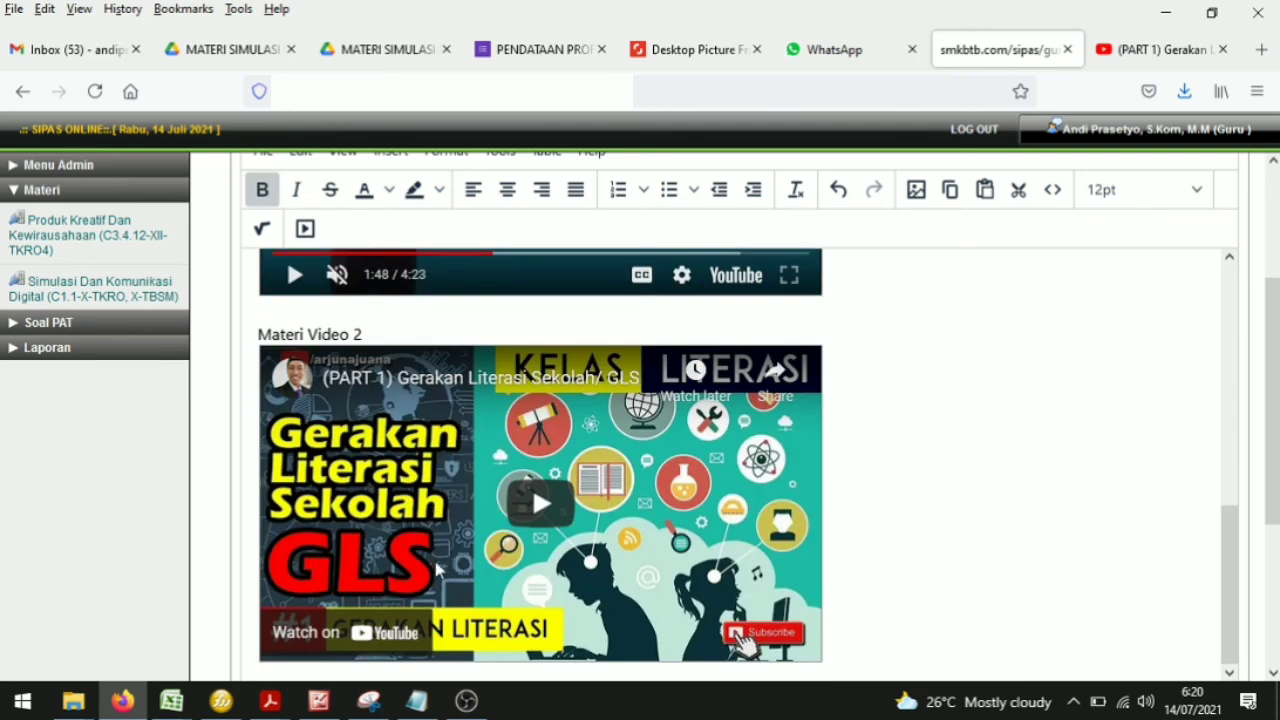
scroll(400, 400, "up", 2)
left_click(380, 334)
key("BackSpace")
type("Tematik TBSM")
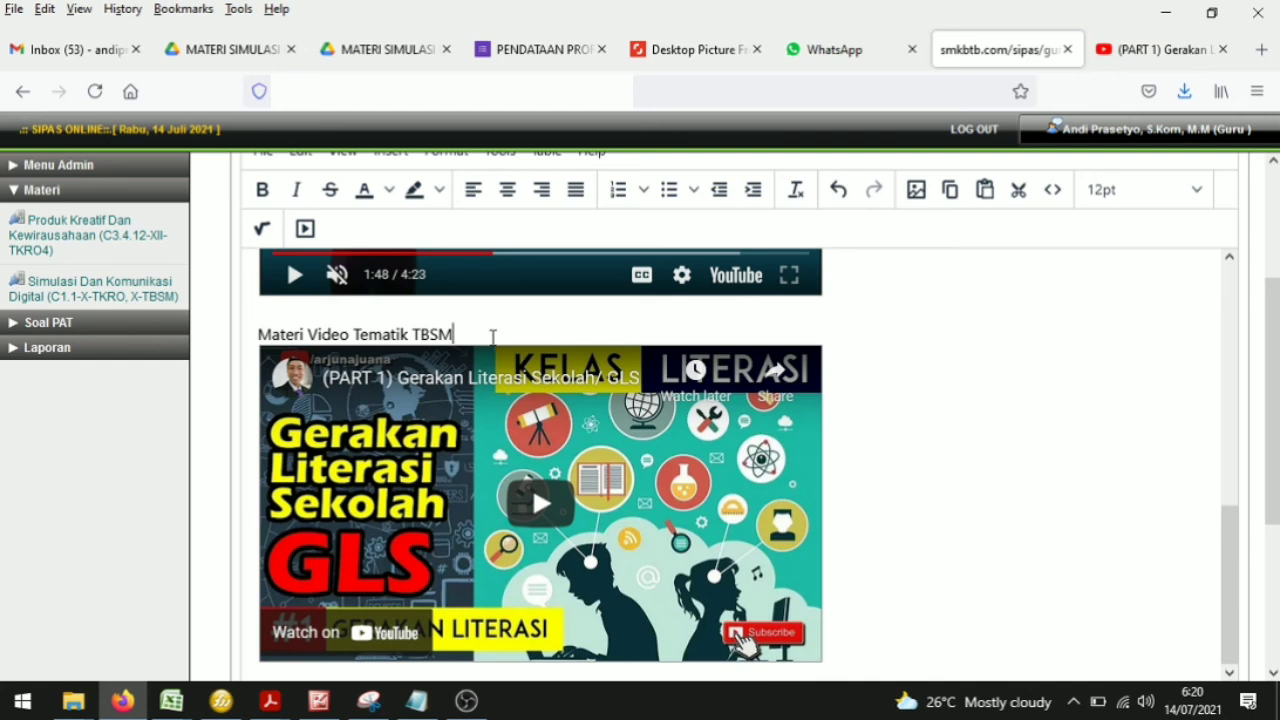
left_click_drag(491, 334, 256, 334)
left_click(262, 189)
Step: Add a line below the second video reading Sumber materi materi:
left_click(1003, 437)
scroll(987, 435, "down", 3)
scroll(987, 435, "down", 1)
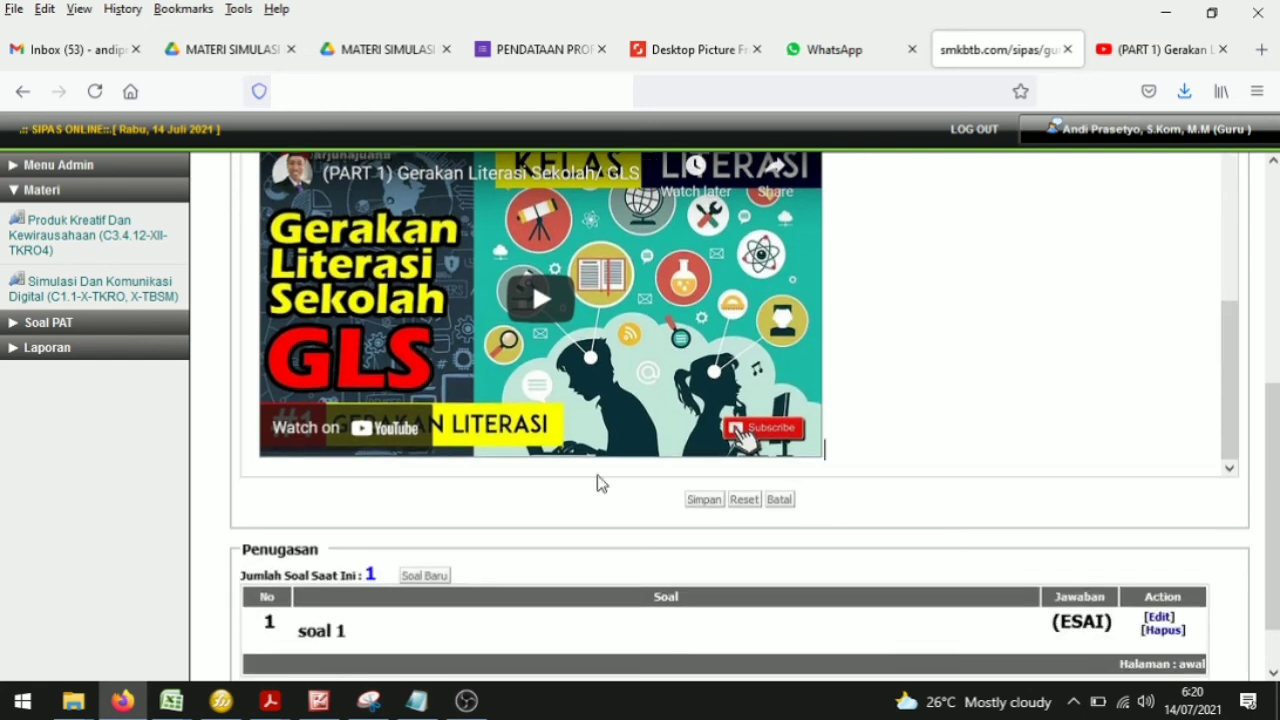
key("Return")
type("Su")
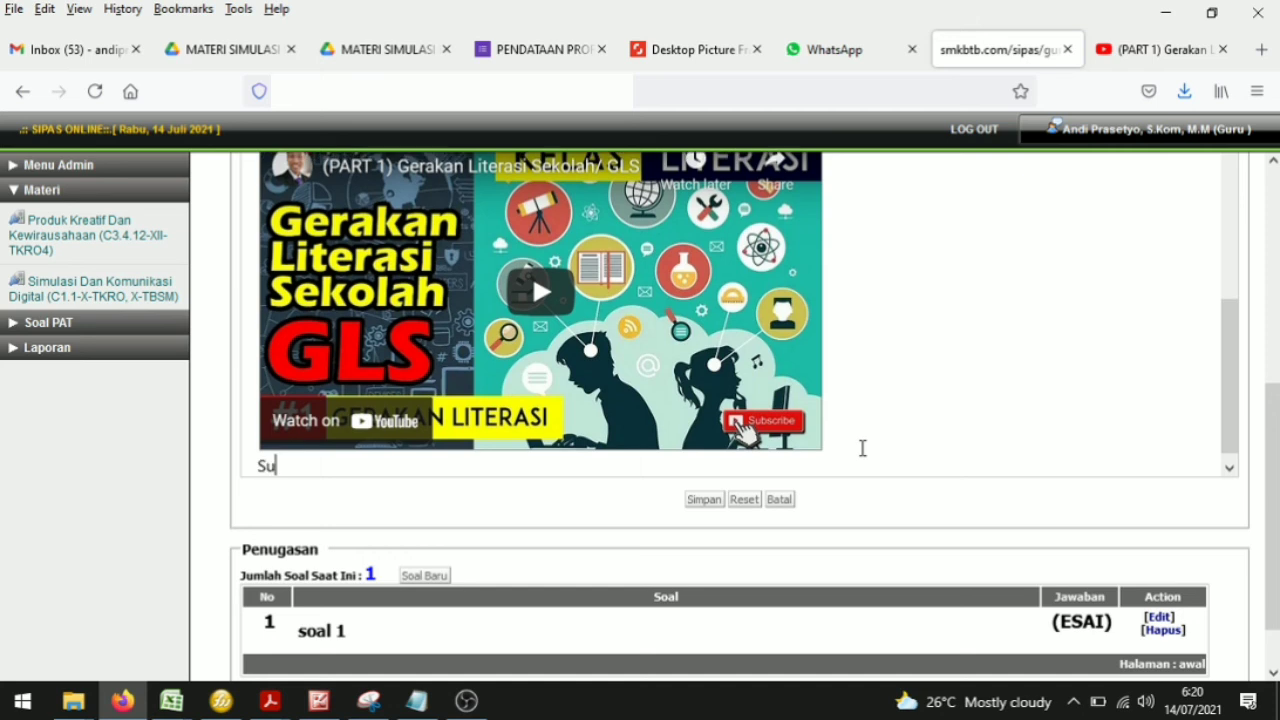
type("mber materi mateir")
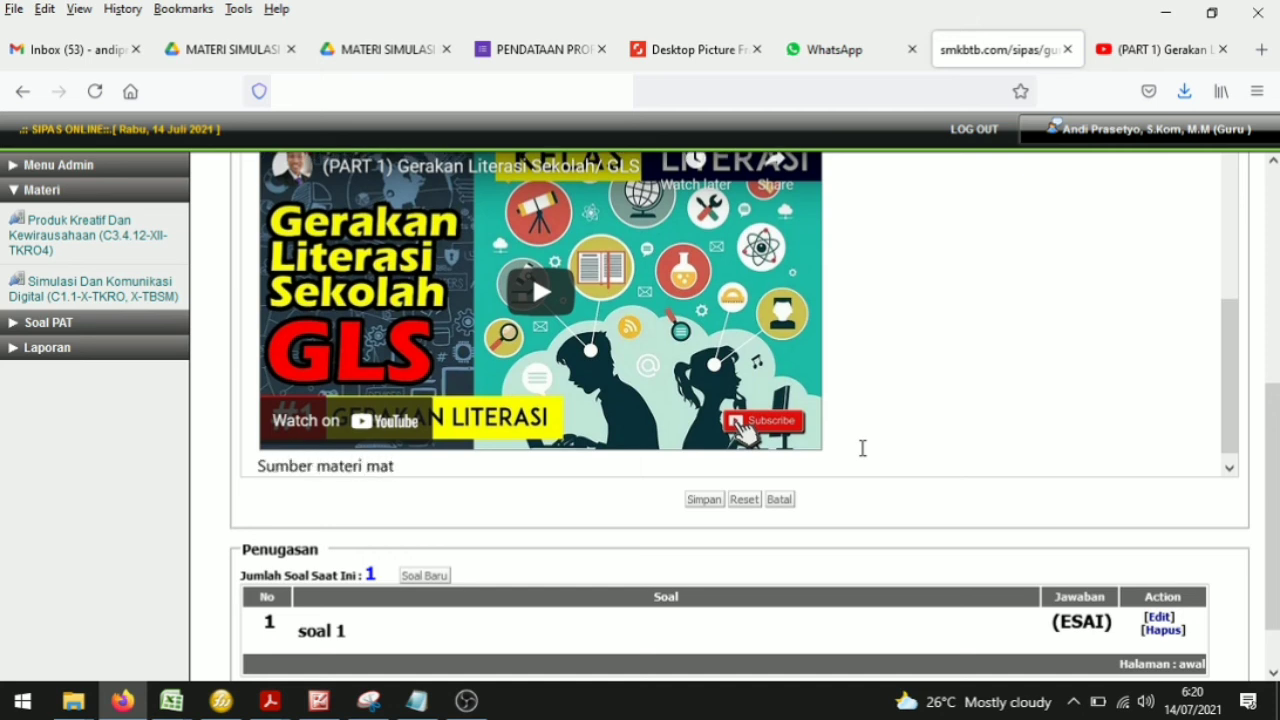
key("BackSpace")
key("BackSpace")
key("BackSpace")
key("BackSpace")
type("teri:")
Step: Paste the YouTube video's web address after the Sumber materi materi: label
left_click(1158, 49)
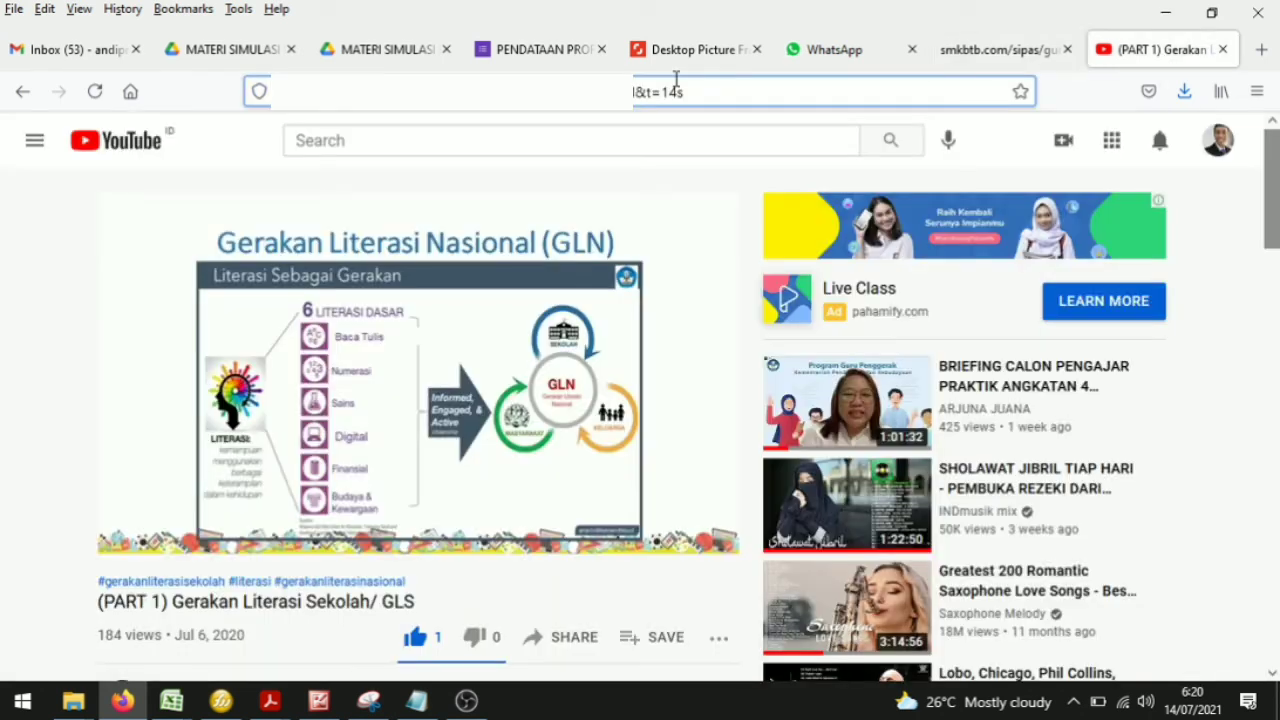
left_click(778, 92)
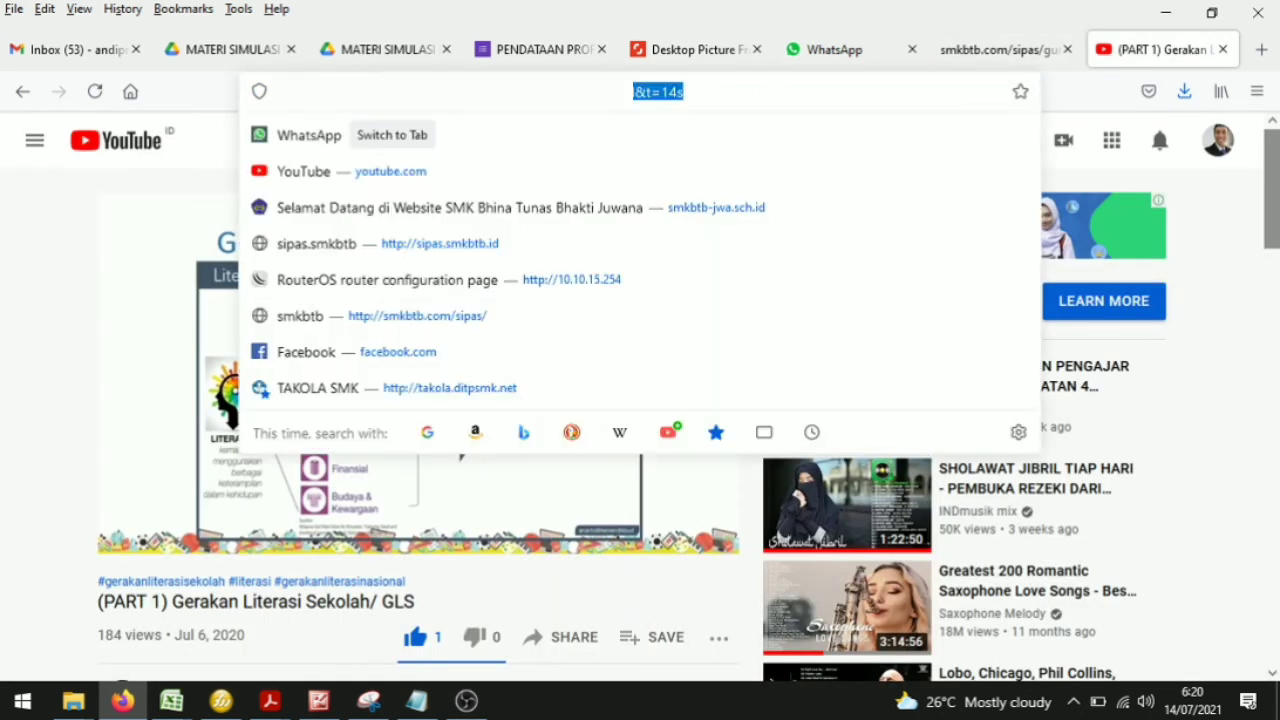
left_click(995, 58)
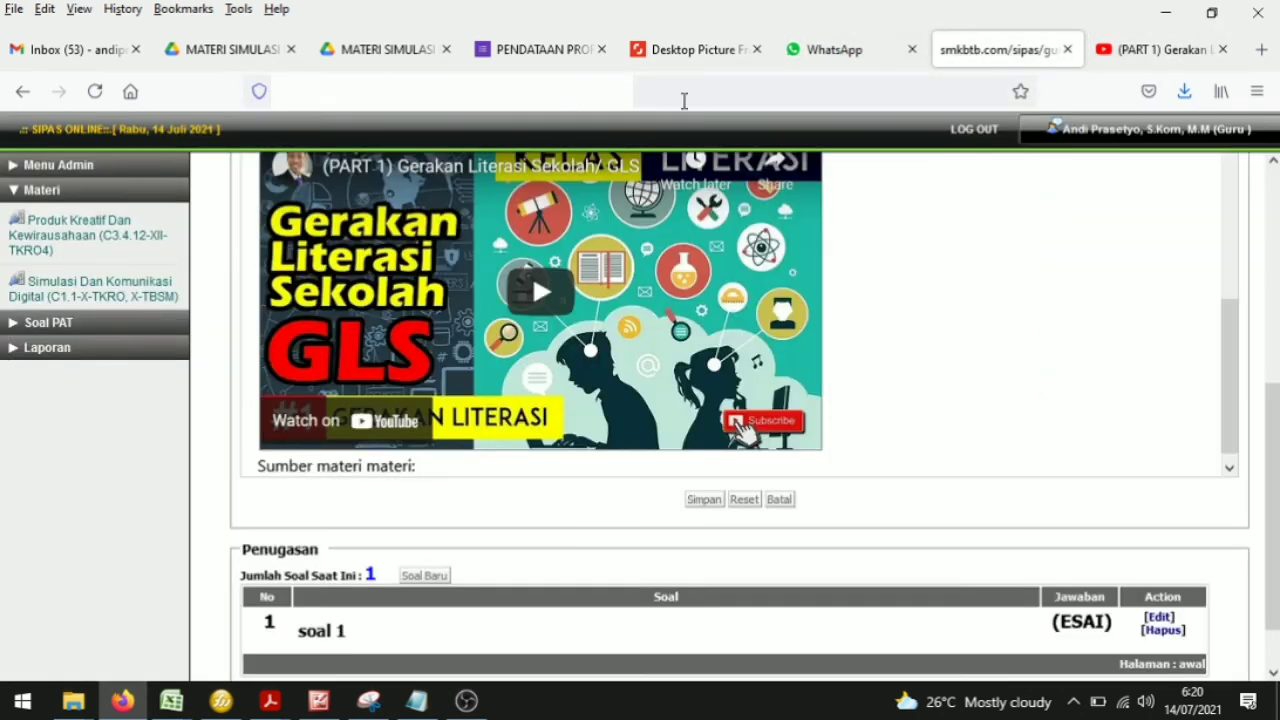
left_click(1130, 58)
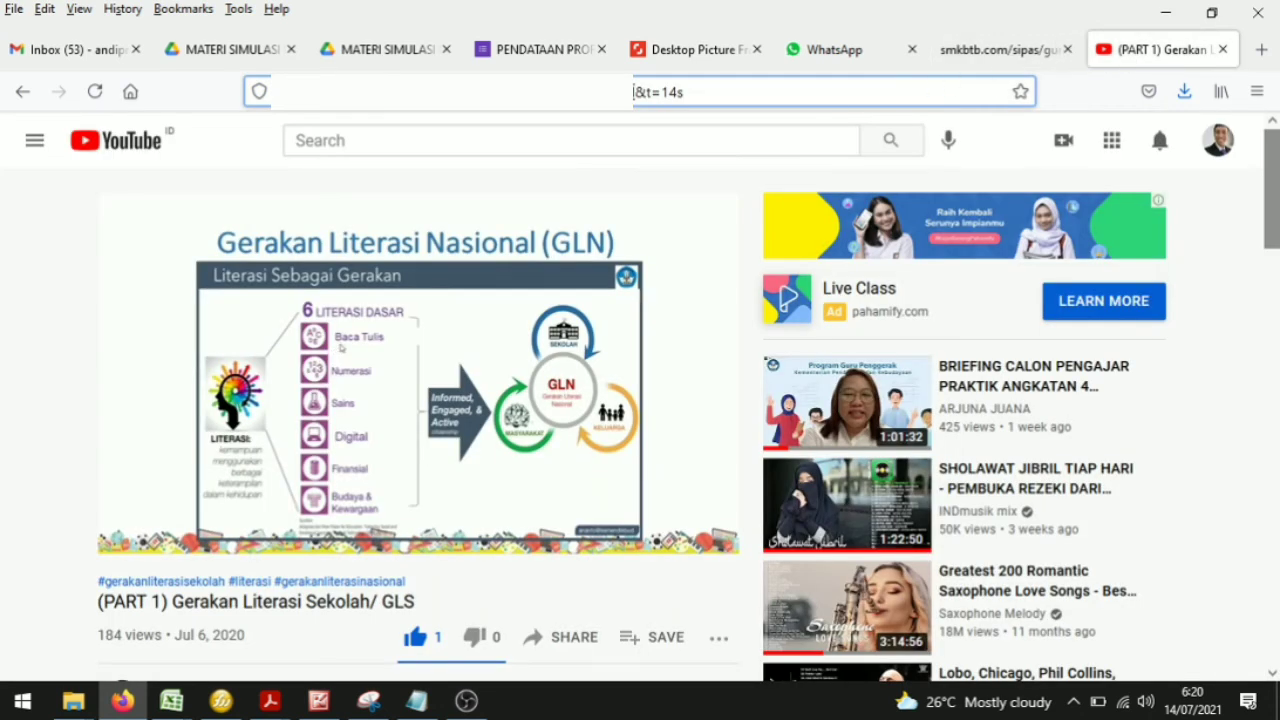
left_click(731, 95)
left_click(1000, 49)
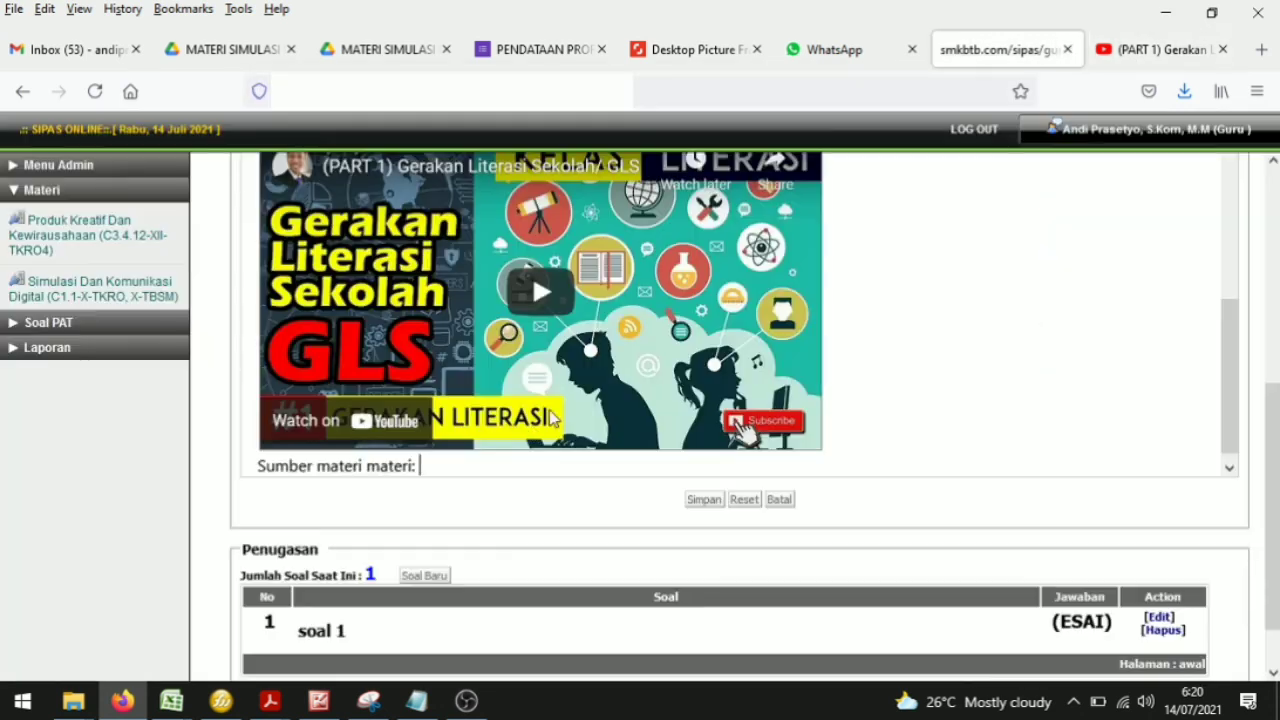
type("https://www.youtube.com/watch?v=0XF6SJoSwLI&t=14s")
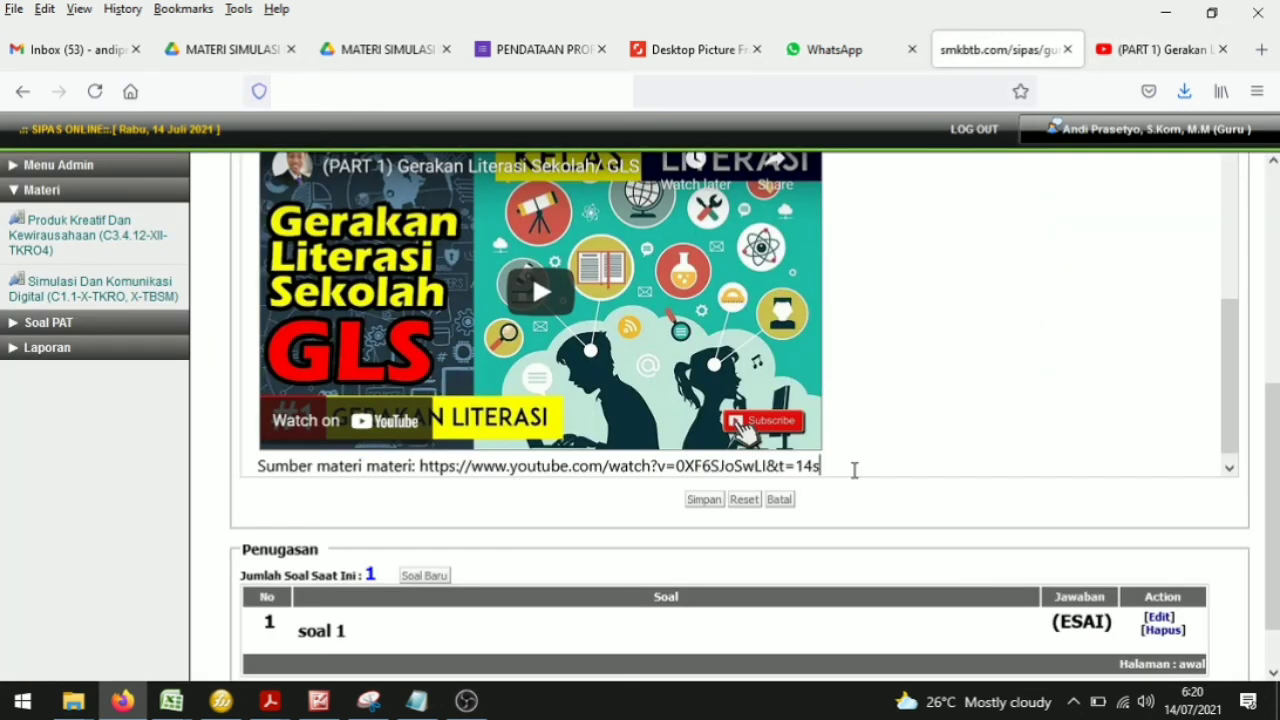
Step: Save the edited material
scroll(532, 273, "up", 5)
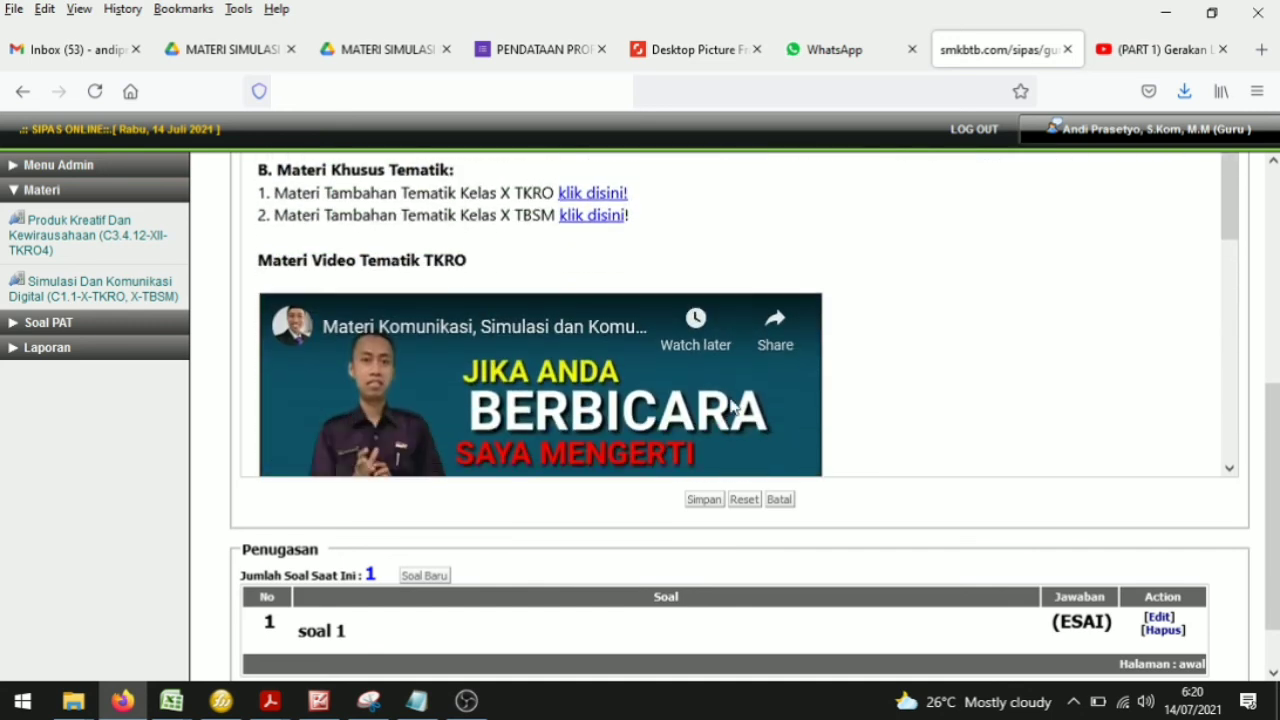
left_click(704, 505)
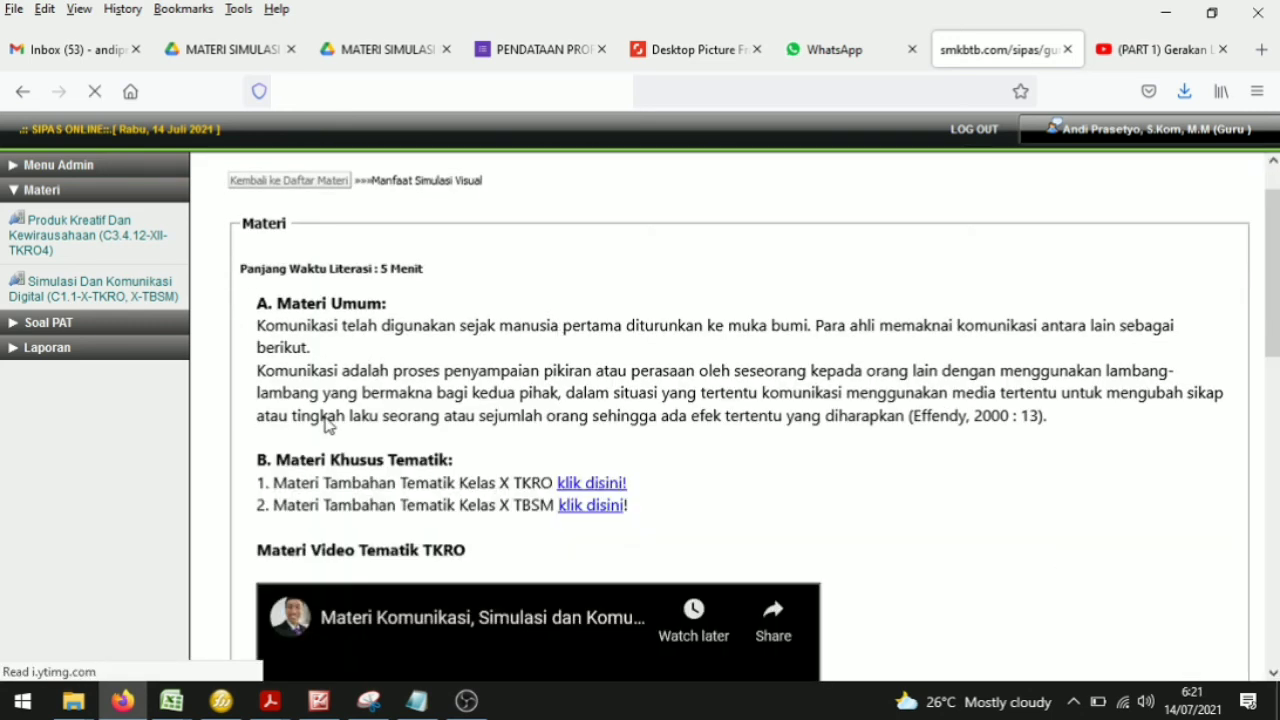
Step: Review the saved material page, including the thematic links, both embedded videos and the source line
scroll(816, 448, "down", 5)
scroll(816, 448, "down", 3)
scroll(817, 449, "up", 7)
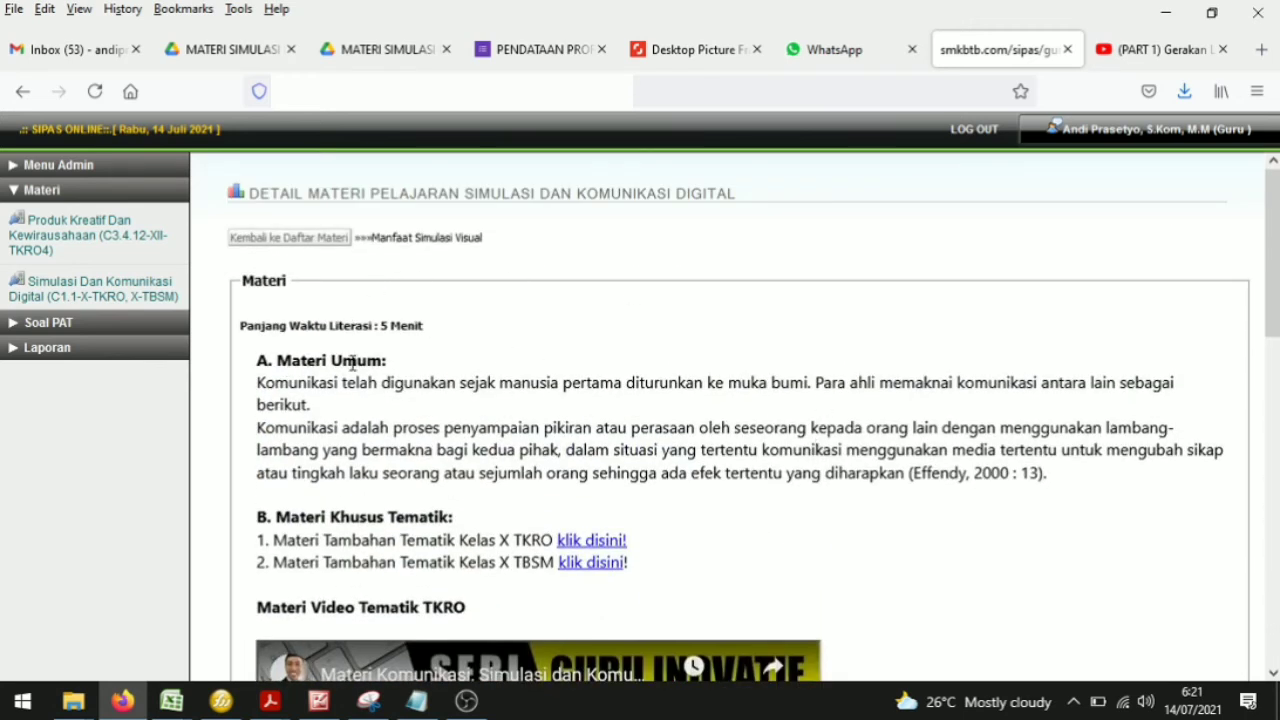
scroll(366, 362, "down", 2)
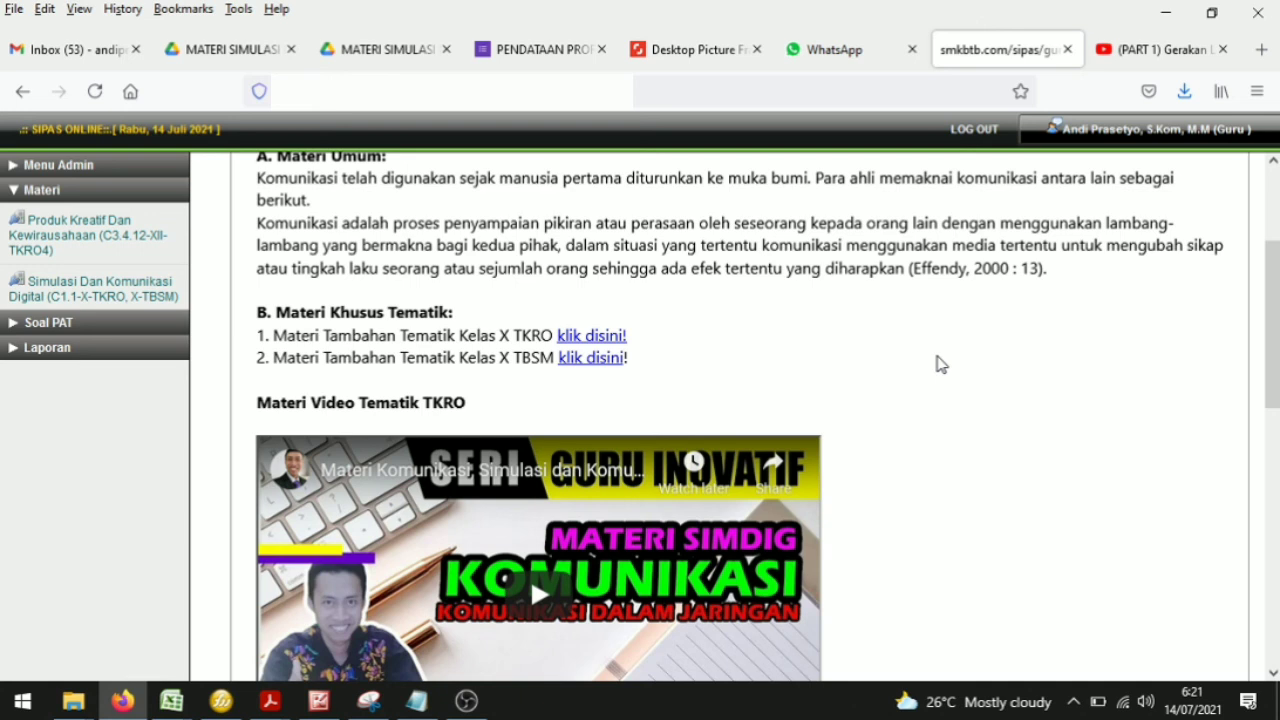
scroll(930, 355, "up", 4)
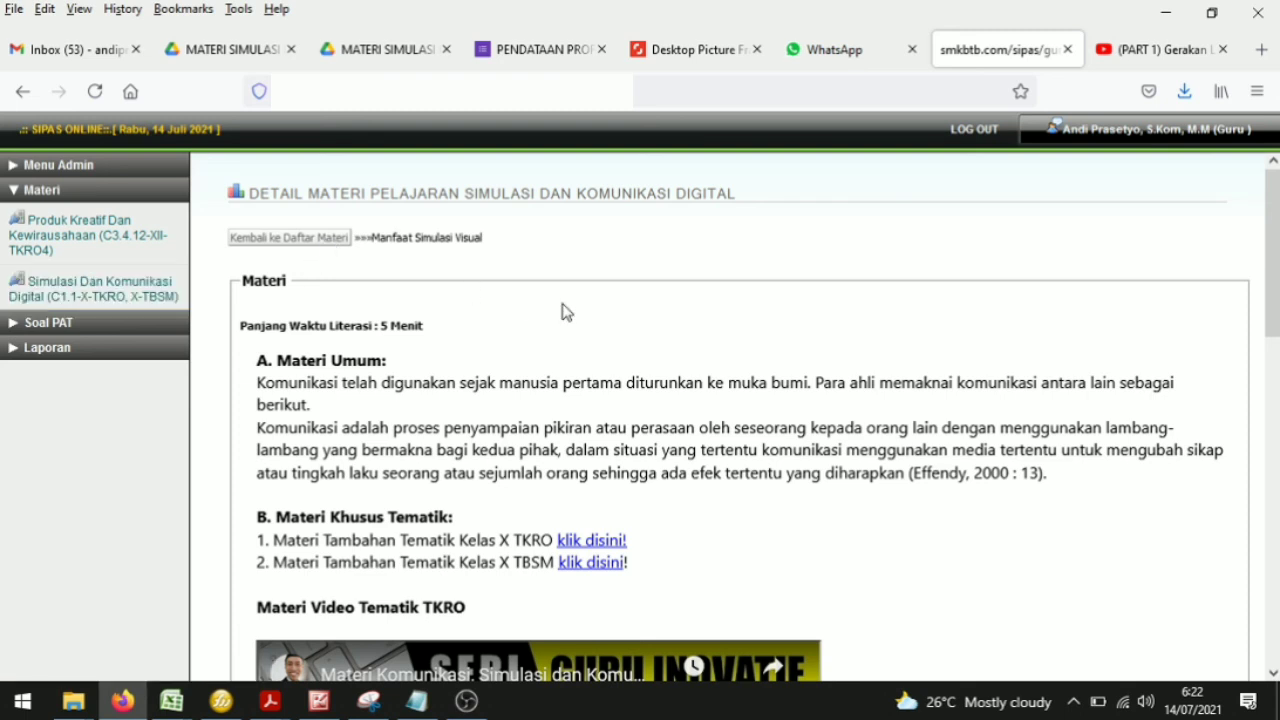
scroll(520, 443, "down", 2)
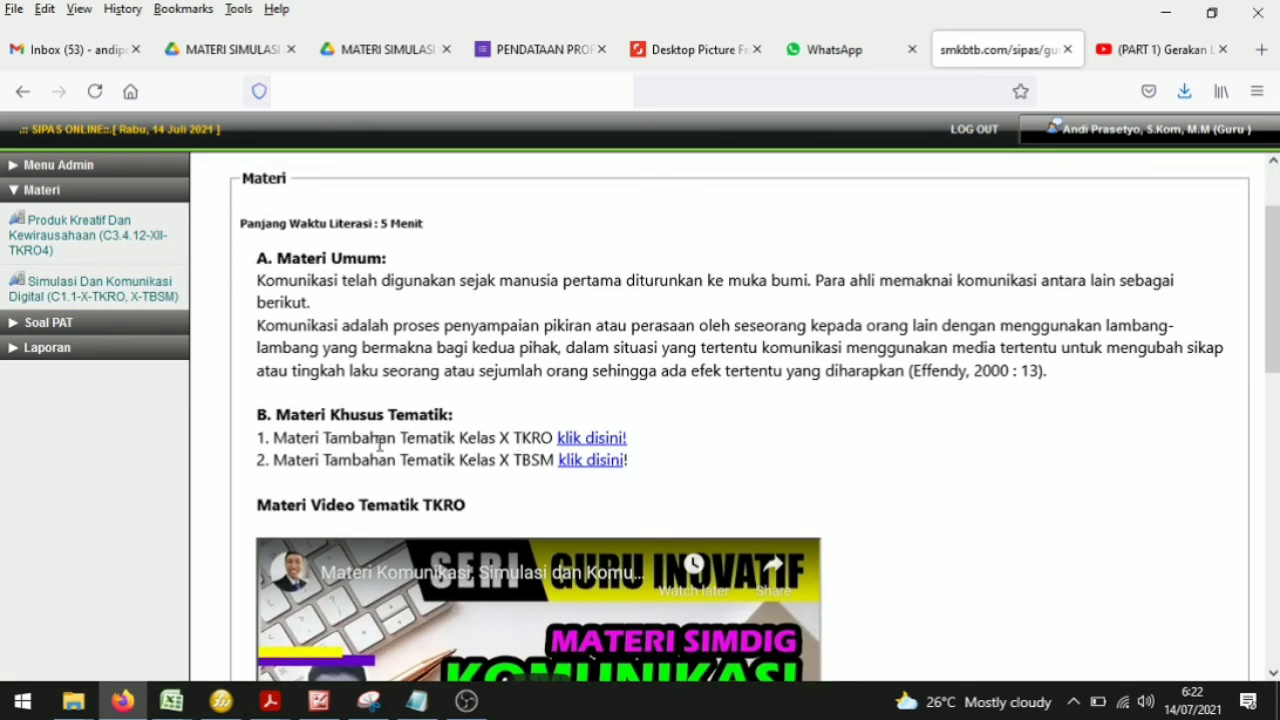
left_click_drag(252, 440, 679, 461)
left_click(679, 459)
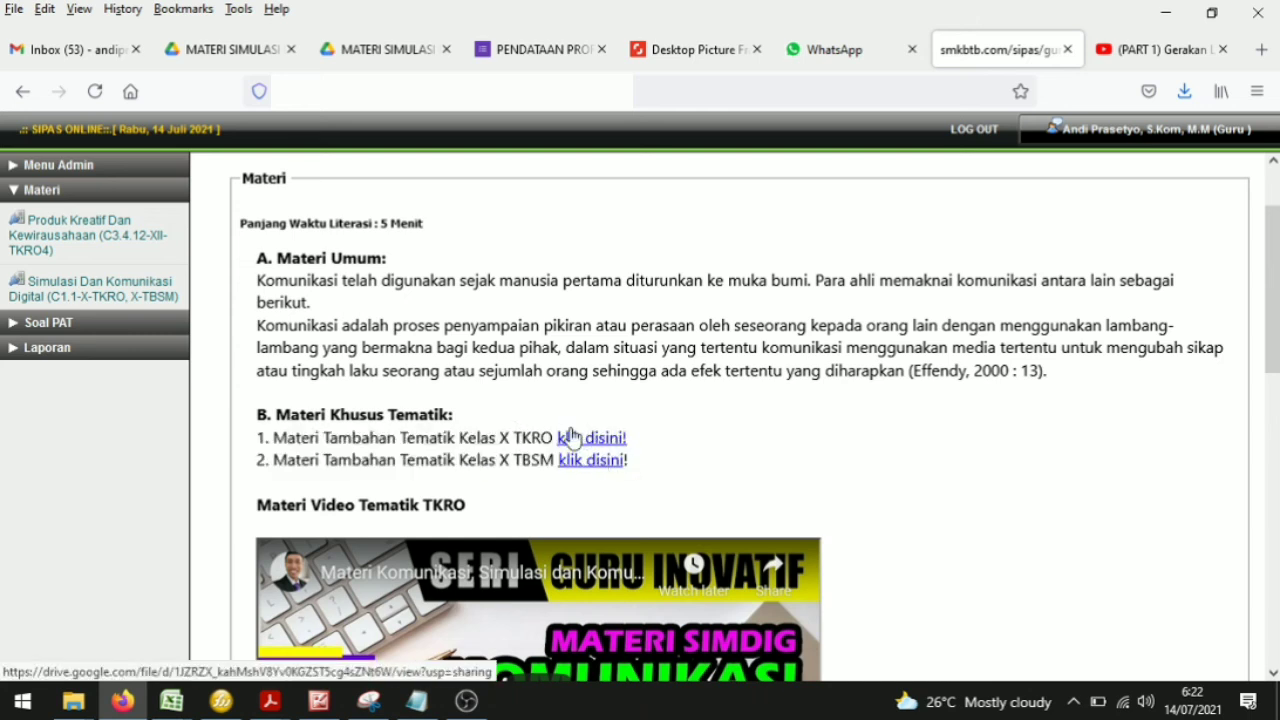
scroll(570, 470, "down", 2)
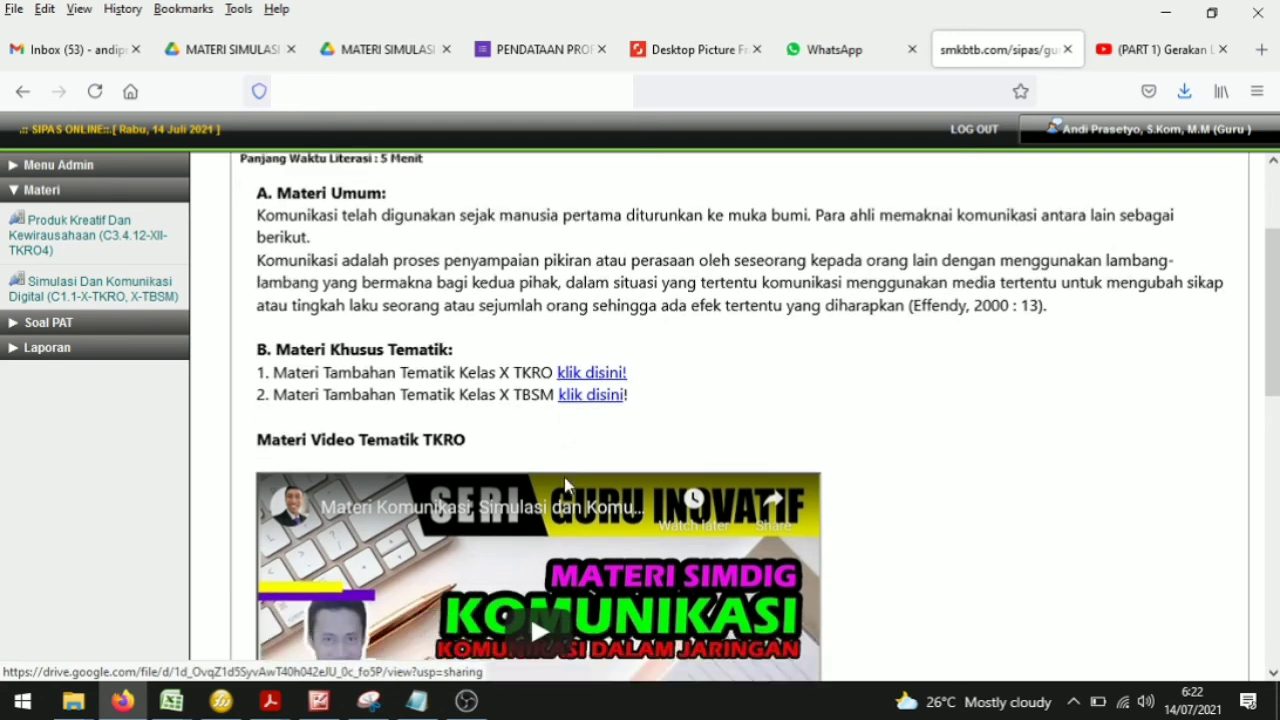
scroll(567, 485, "down", 4)
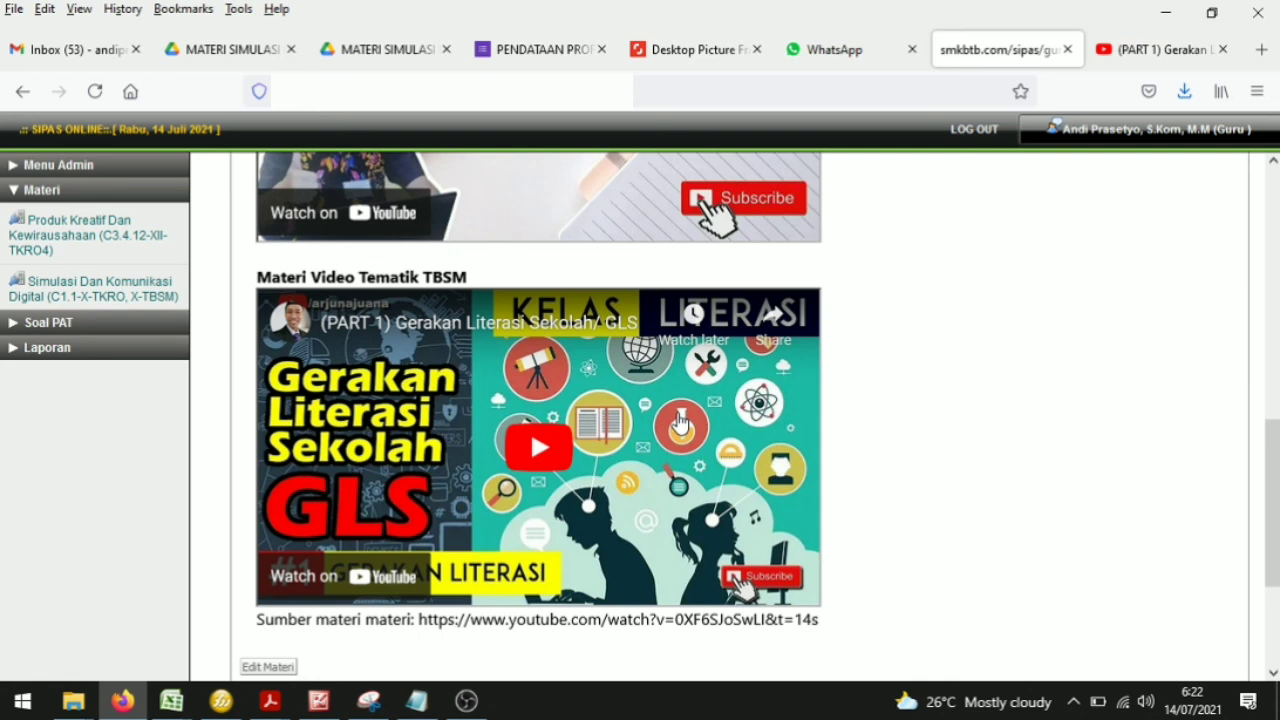
scroll(840, 410, "down", 3)
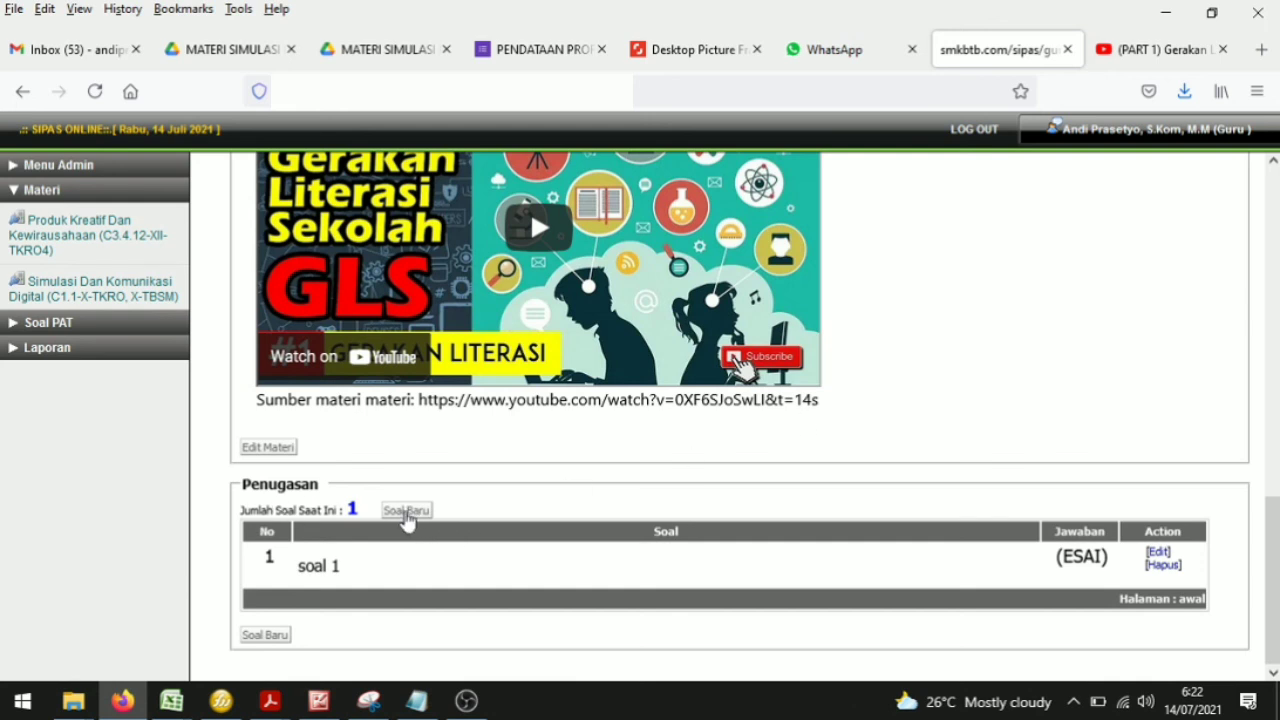
scroll(950, 477, "up", 10)
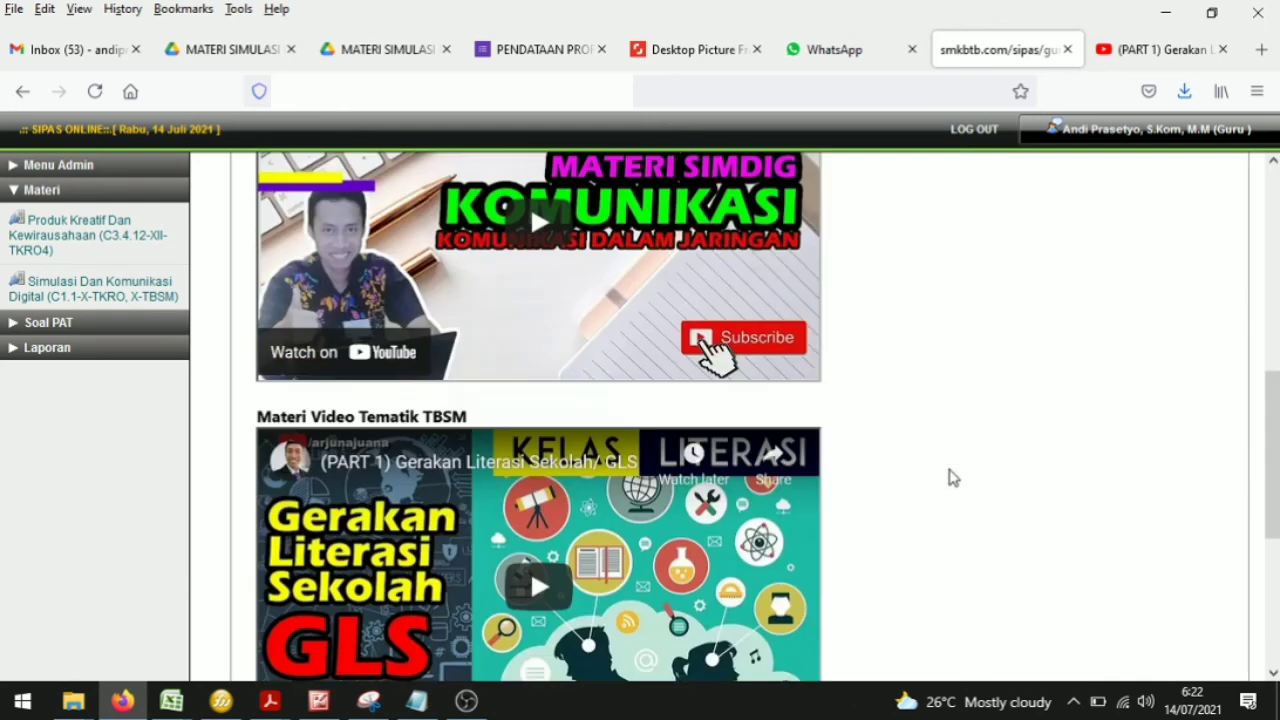